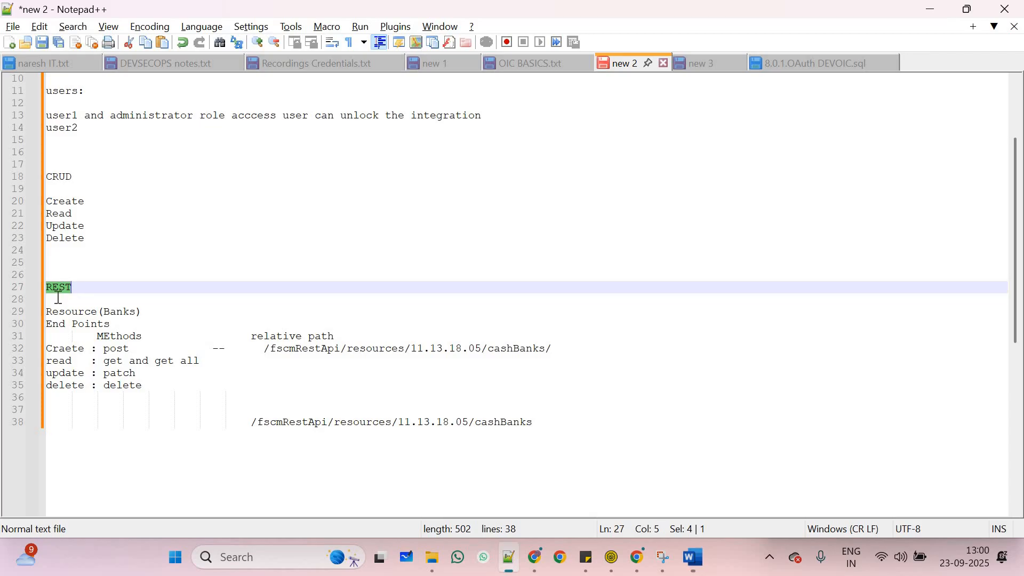
Highlight REST, Resource, Banks and End Points in the notes, then show the Banks REST docs in Chrome
{"action": "left_click", "coordinate": [121, 299]}
{"action": "double_click", "coordinate": [62, 288]}
{"action": "double_click", "coordinate": [76, 313]}
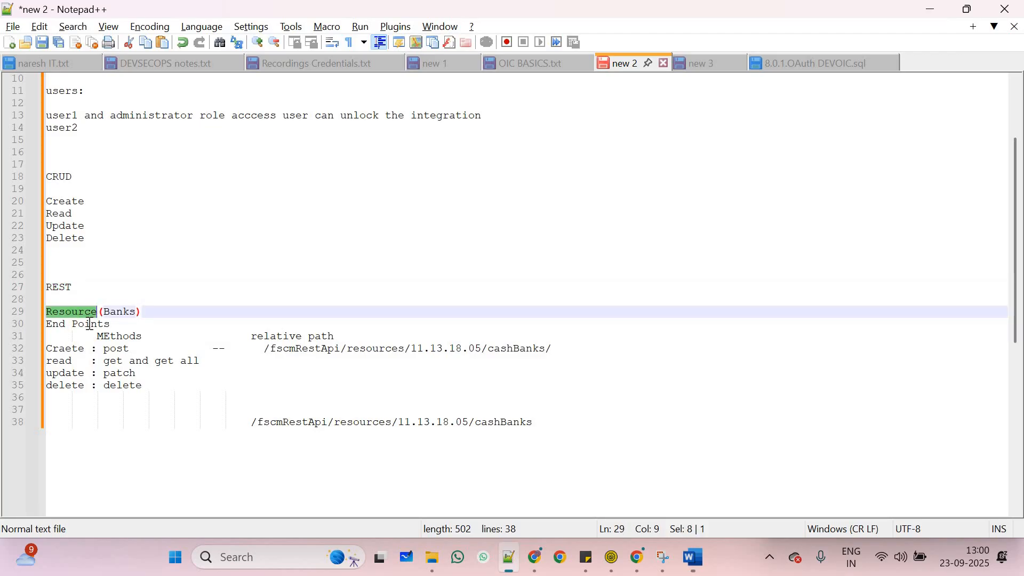
{"action": "double_click", "coordinate": [118, 314]}
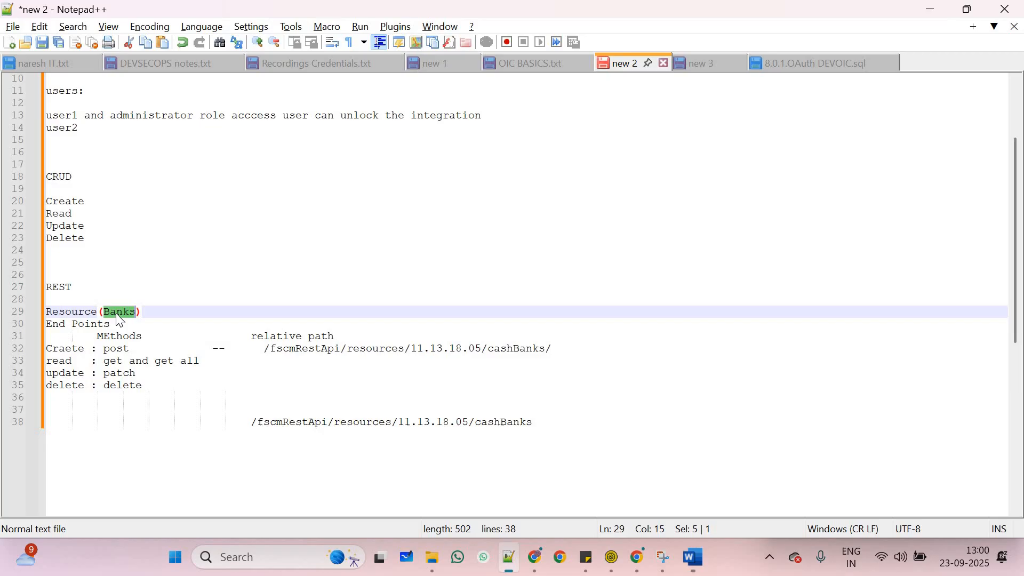
{"action": "double_click", "coordinate": [91, 325]}
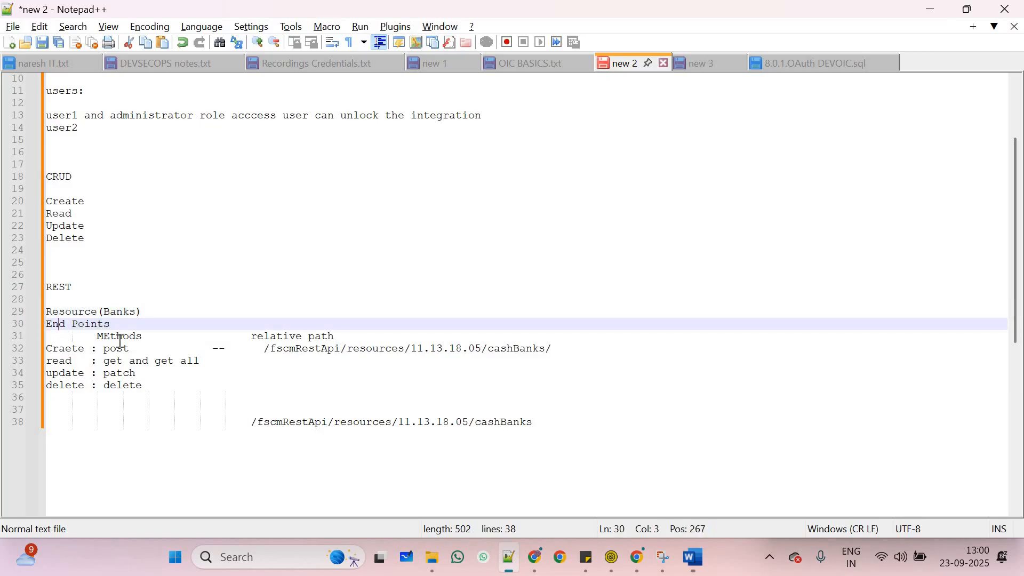
{"action": "double_click", "coordinate": [56, 325]}
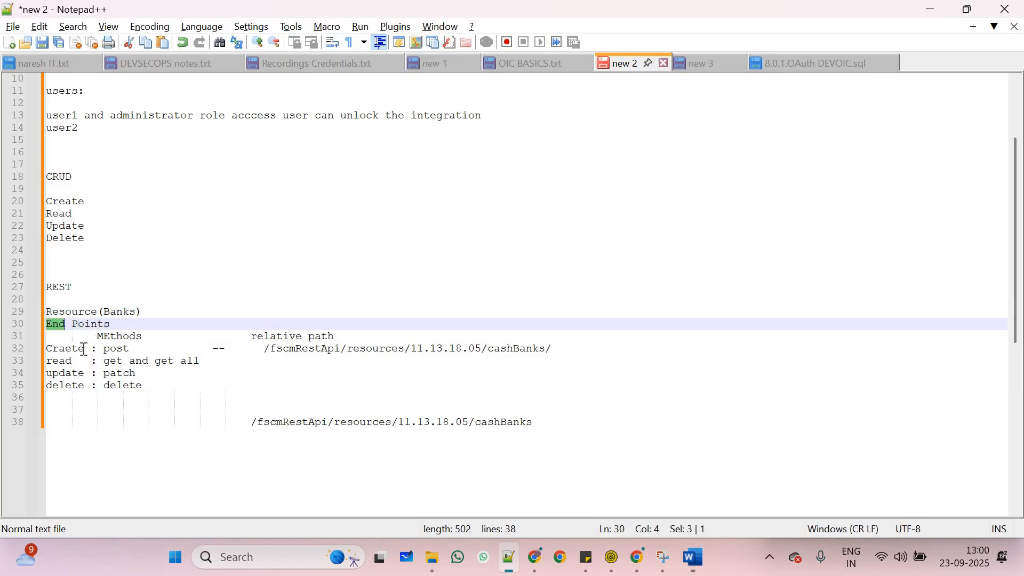
{"action": "left_click", "coordinate": [638, 557]}
{"action": "left_click", "coordinate": [258, 10]}
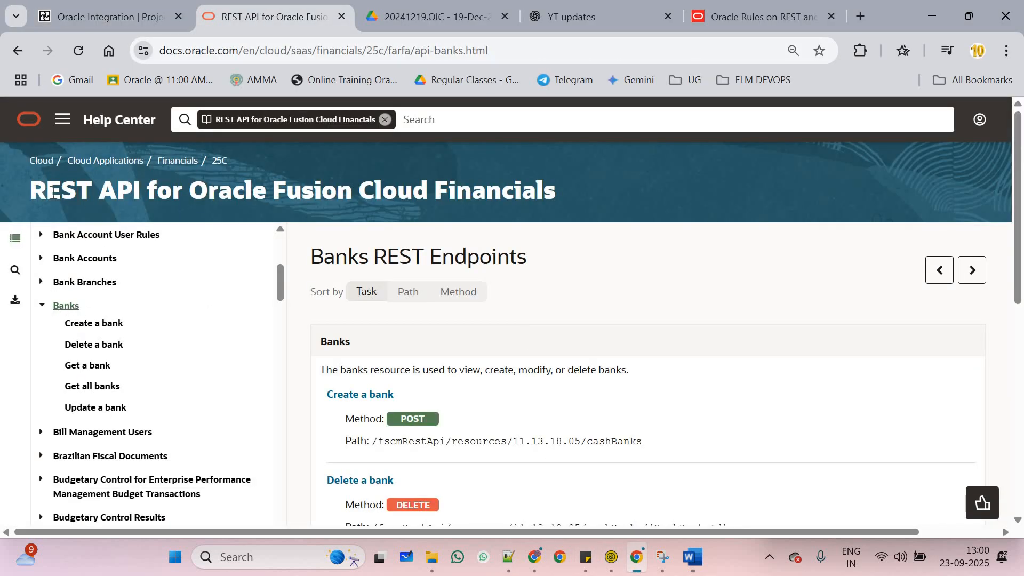
Highlight the REST API title and the Create a bank and Delete a bank paths and POST method
{"action": "left_click_drag", "start_coordinate": [30, 191], "coordinate": [140, 189]}
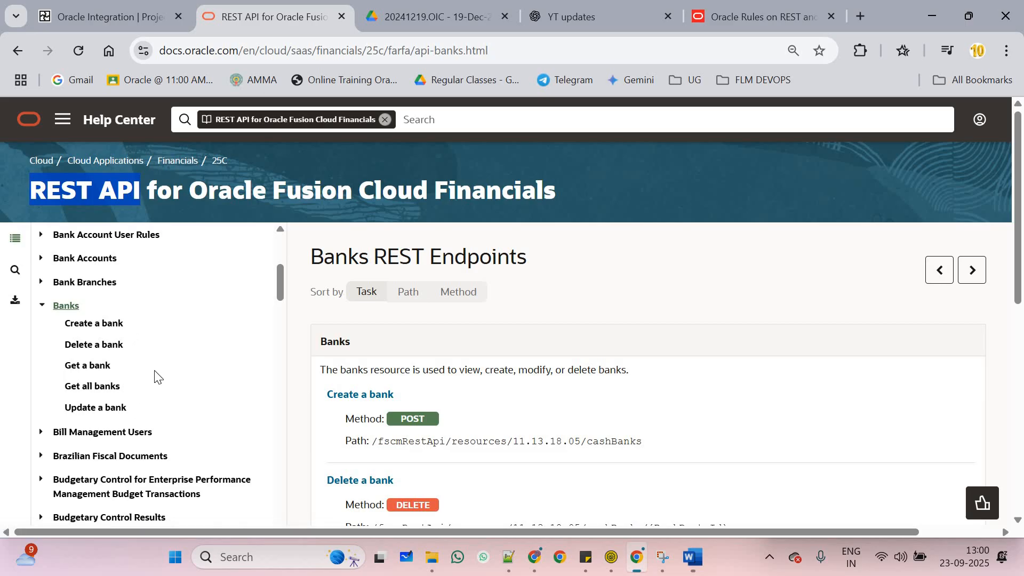
{"action": "scroll", "coordinate": [366, 352], "scroll_direction": "down", "scroll_amount": 1}
{"action": "scroll", "coordinate": [366, 352], "scroll_direction": "down", "scroll_amount": 3}
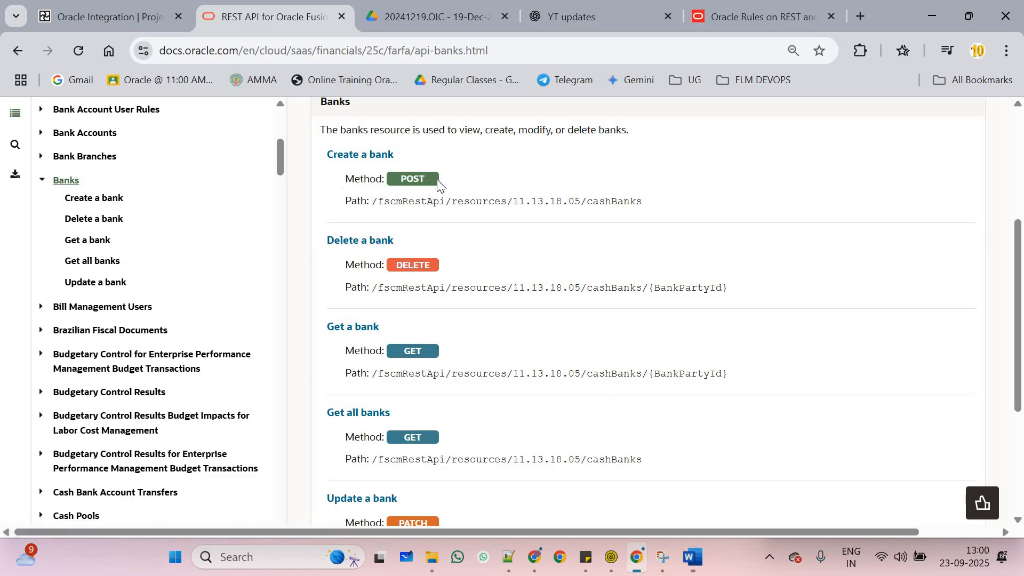
{"action": "left_click_drag", "start_coordinate": [437, 182], "coordinate": [348, 197]}
{"action": "double_click", "coordinate": [357, 201]}
{"action": "double_click", "coordinate": [361, 266]}
{"action": "left_click", "coordinate": [355, 291]}
{"action": "double_click", "coordinate": [357, 288]}
{"action": "left_click_drag", "start_coordinate": [372, 288], "coordinate": [728, 288]}
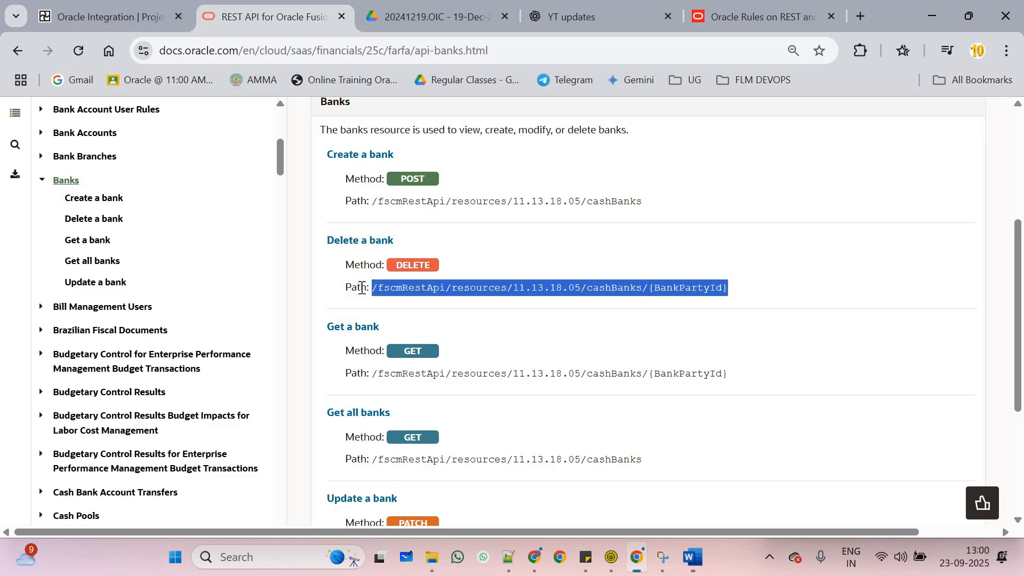
{"action": "double_click", "coordinate": [404, 188]}
{"action": "double_click", "coordinate": [413, 179]}
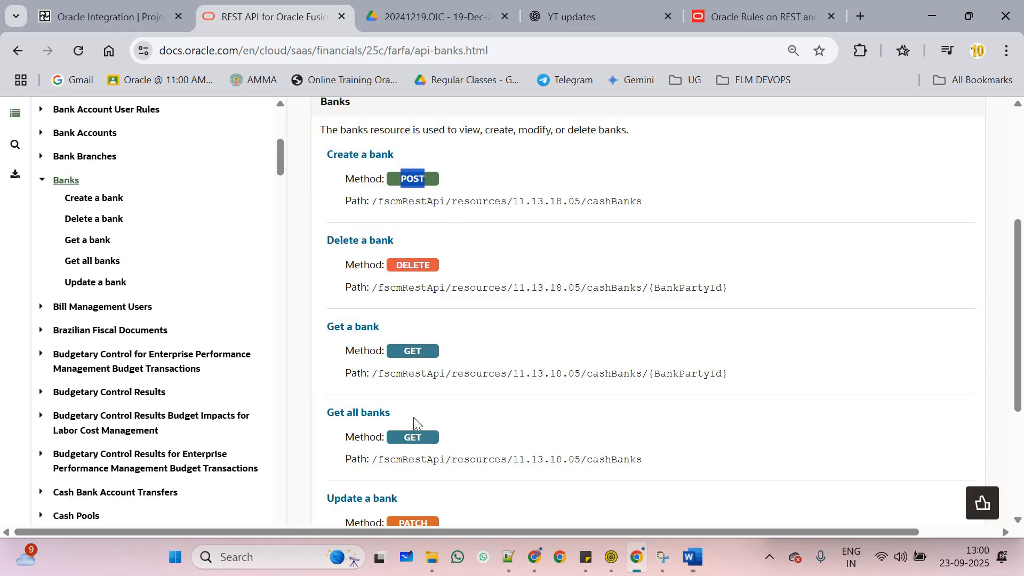
Highlight the GET, PATCH and DELETE methods of the bank operations, then return to Oracle Integration
{"action": "scroll", "coordinate": [420, 428], "scroll_direction": "down", "scroll_amount": 1}
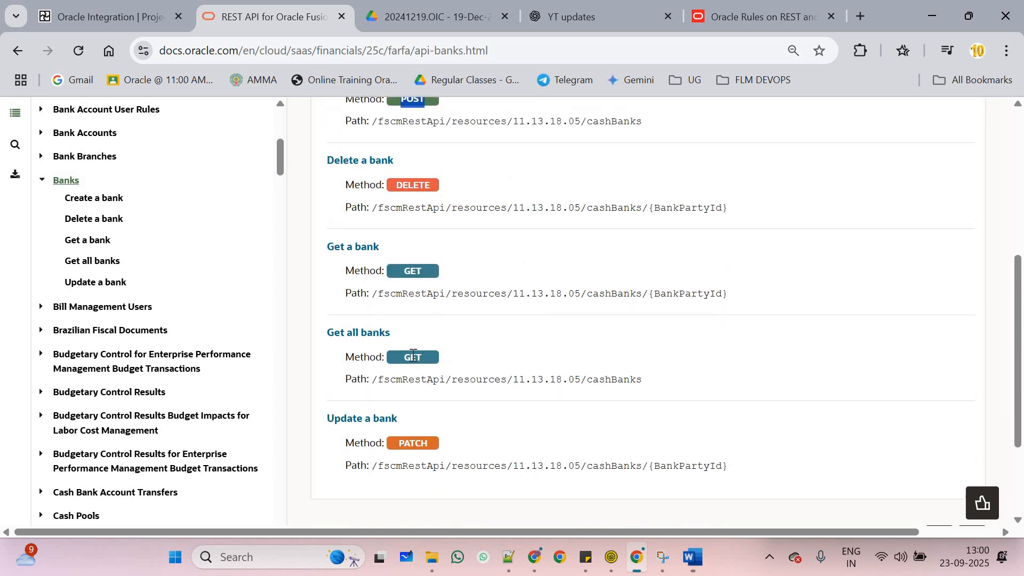
{"action": "double_click", "coordinate": [412, 270]}
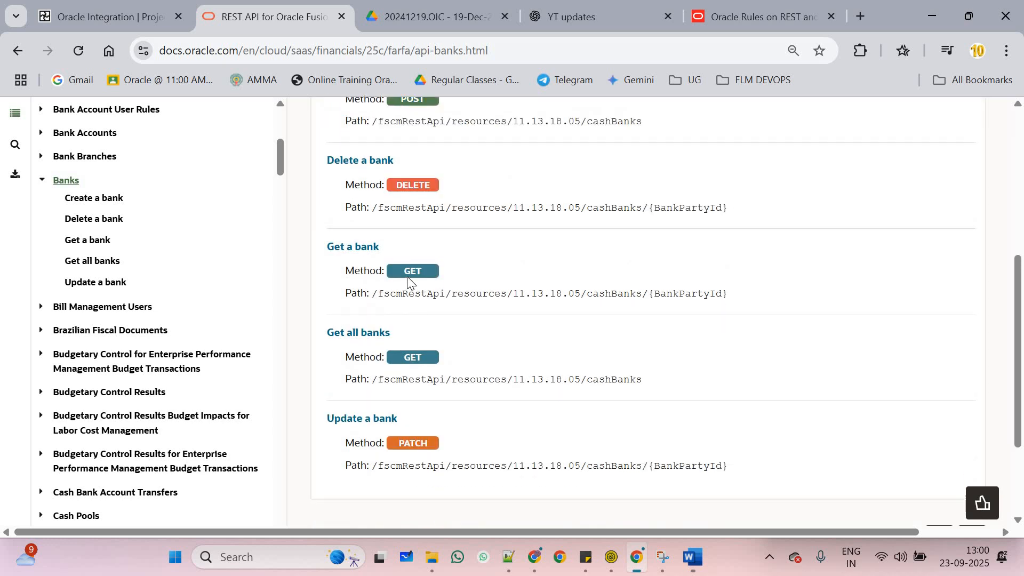
{"action": "double_click", "coordinate": [414, 446]}
{"action": "scroll", "coordinate": [447, 303], "scroll_direction": "up", "scroll_amount": 1}
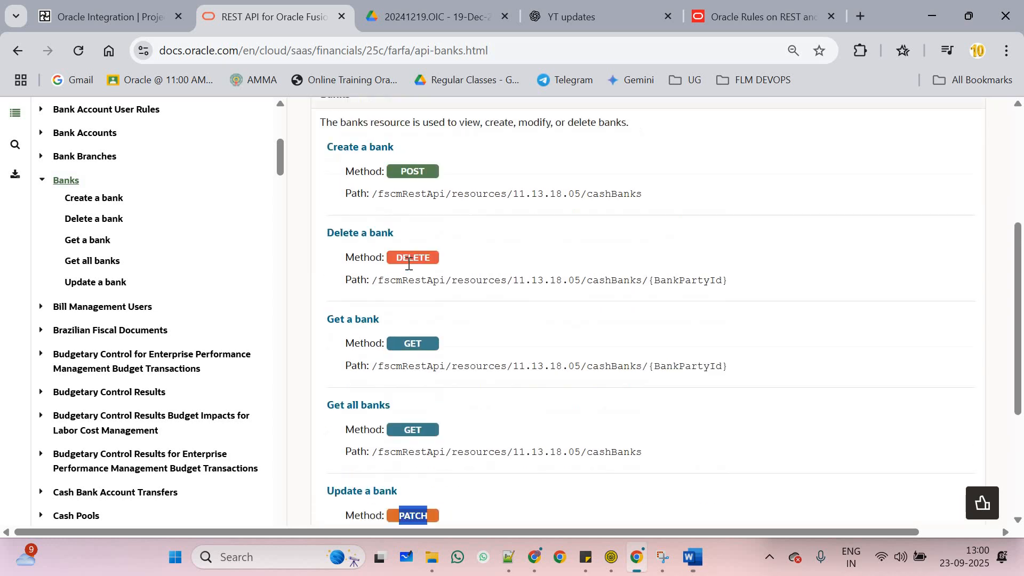
{"action": "double_click", "coordinate": [414, 266]}
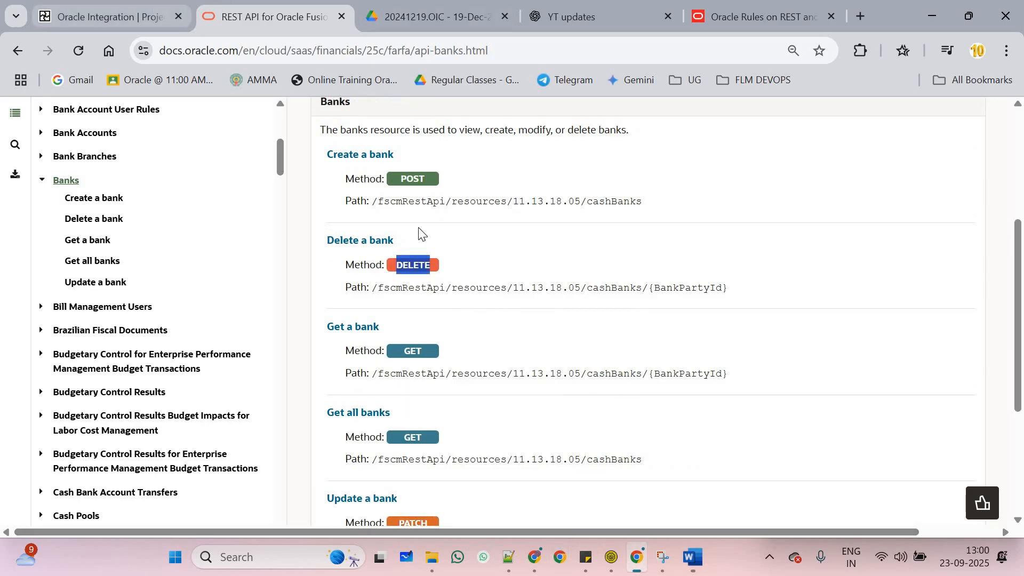
{"action": "left_click", "coordinate": [107, 16]}
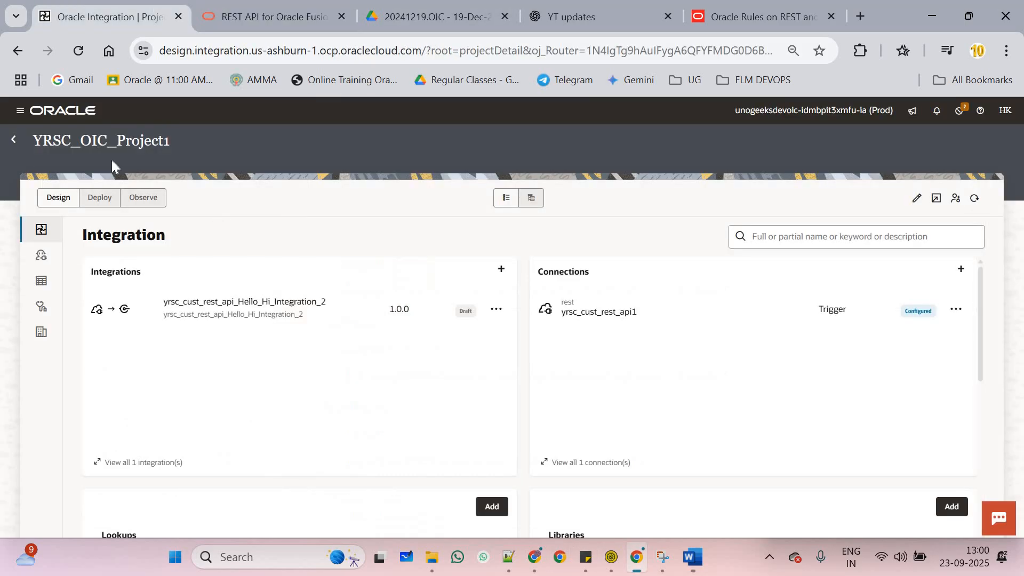
Open the Hello_Hi integration's sayHelloWorld map in testing mode
{"action": "left_click", "coordinate": [495, 309]}
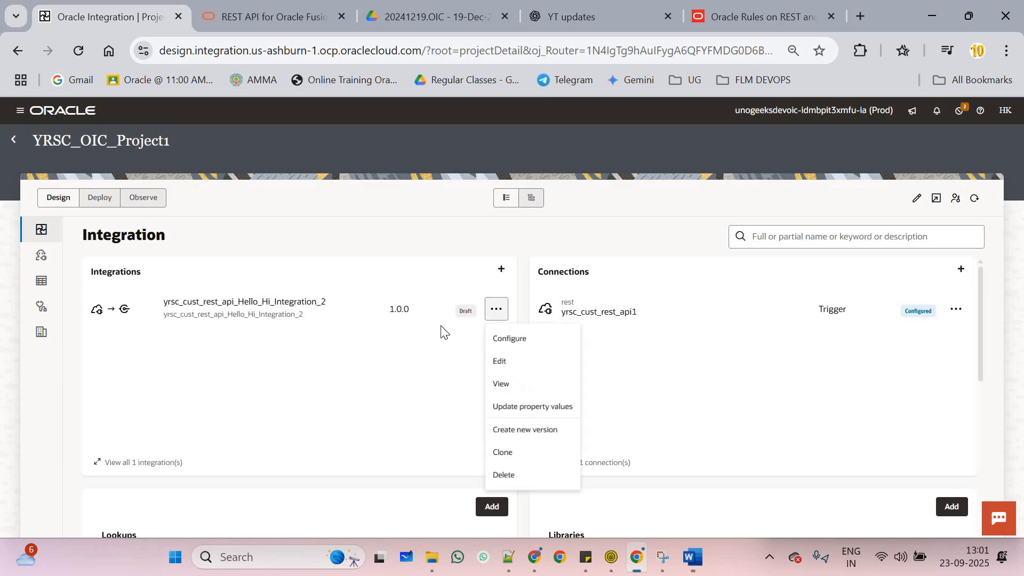
{"action": "left_click", "coordinate": [254, 313]}
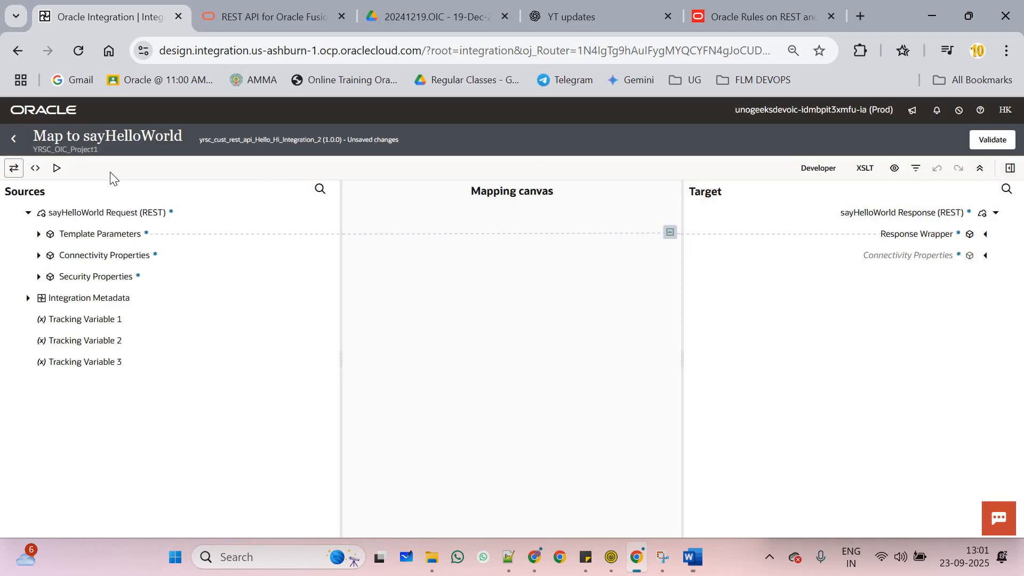
{"action": "left_click", "coordinate": [56, 168]}
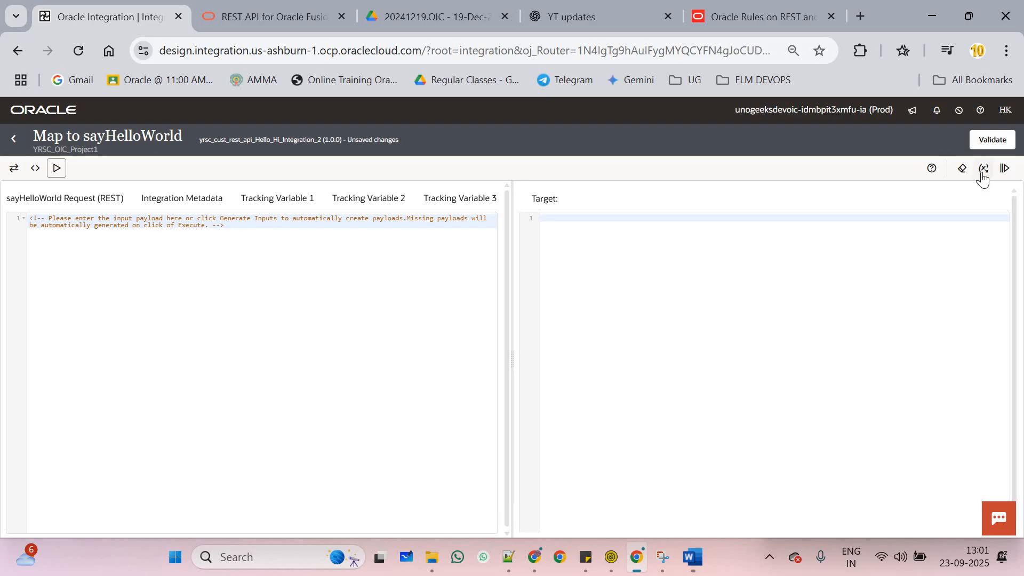
Generate a sample input payload, overwriting it until NameOfTheUser reads NameOfTheUser51103
{"action": "left_click", "coordinate": [984, 174]}
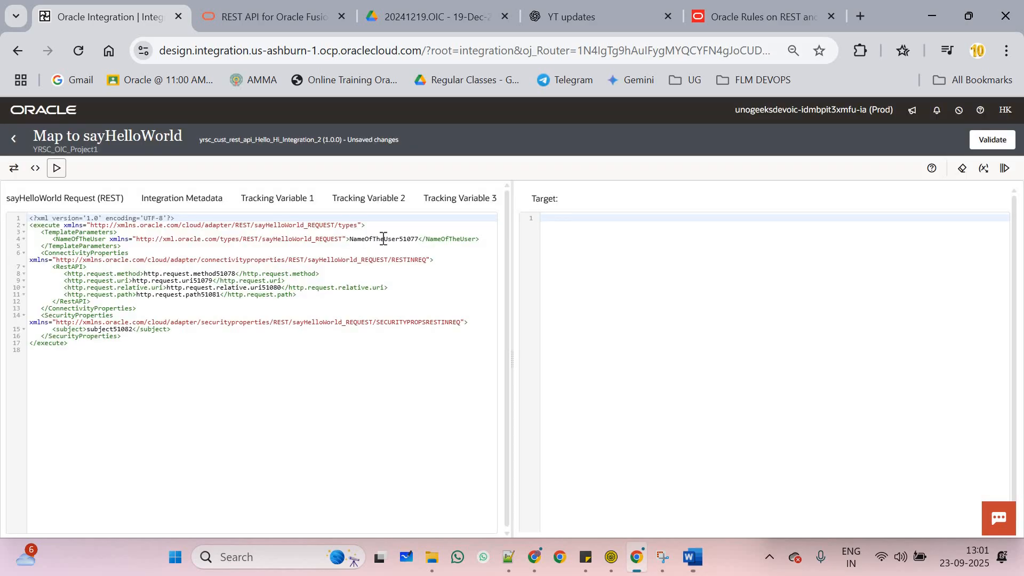
{"action": "double_click", "coordinate": [384, 238]}
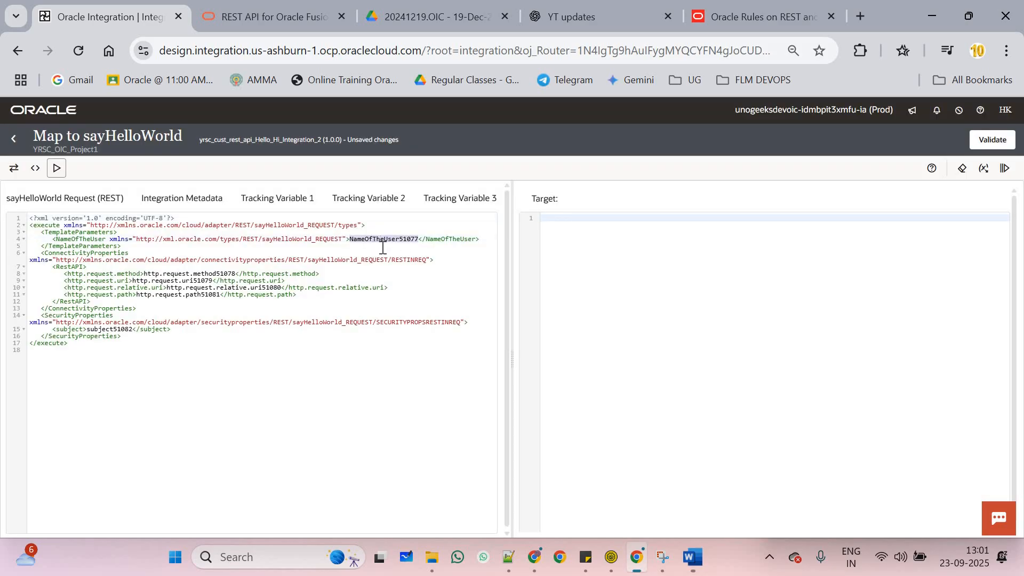
{"action": "left_click", "coordinate": [983, 170]}
{"action": "left_click", "coordinate": [638, 345]}
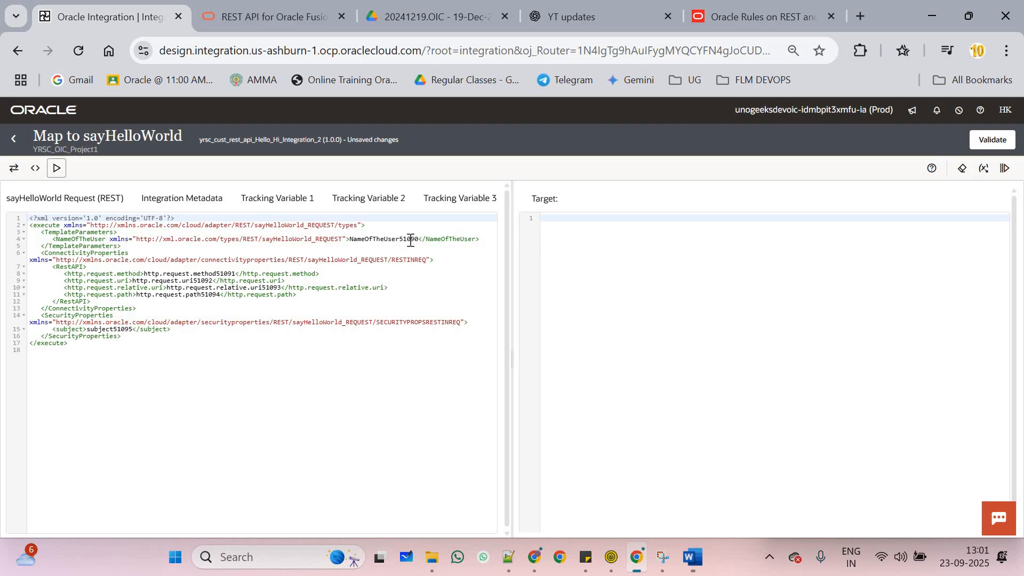
{"action": "left_click", "coordinate": [983, 170]}
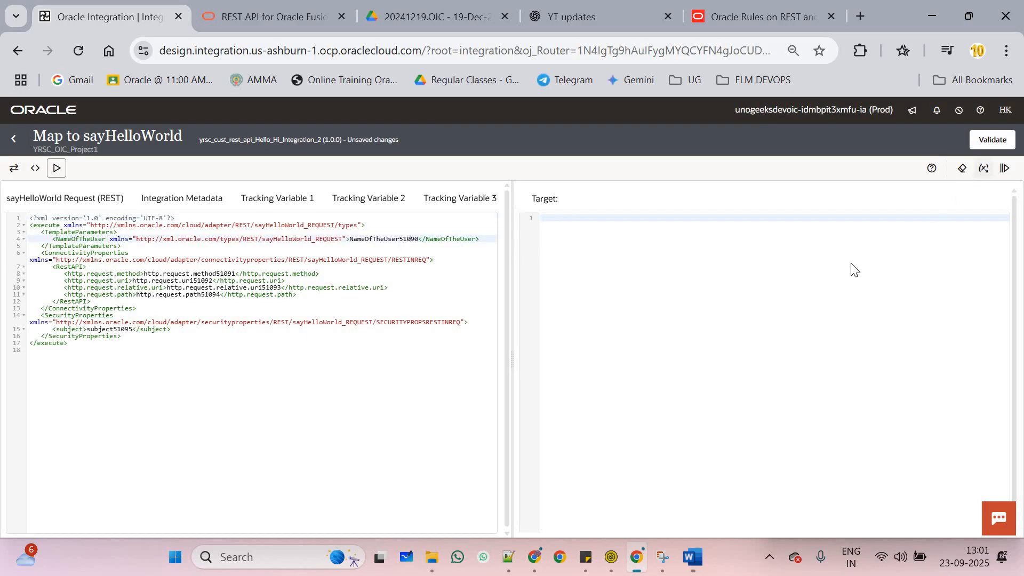
{"action": "left_click", "coordinate": [610, 342]}
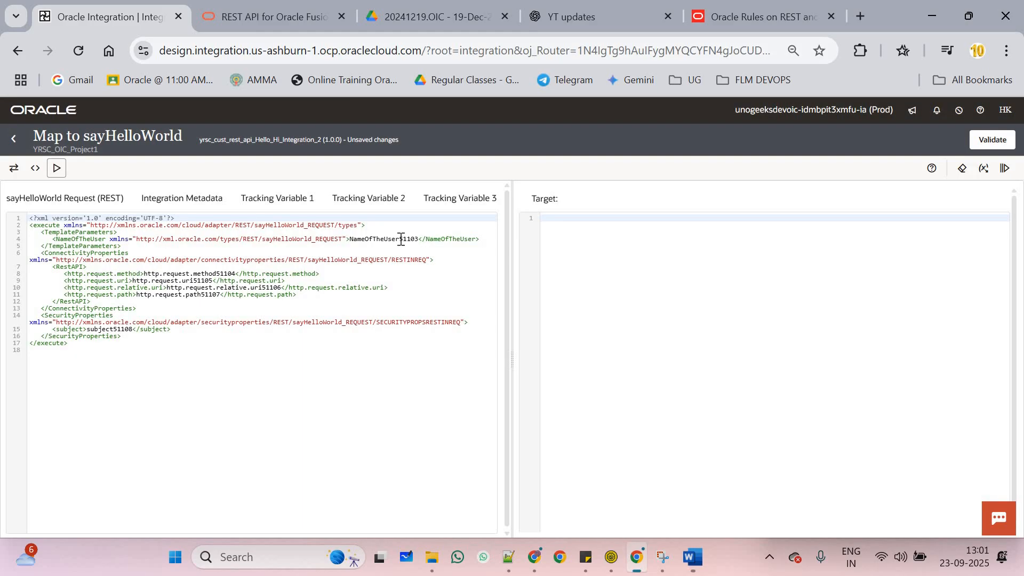
{"action": "double_click", "coordinate": [407, 239]}
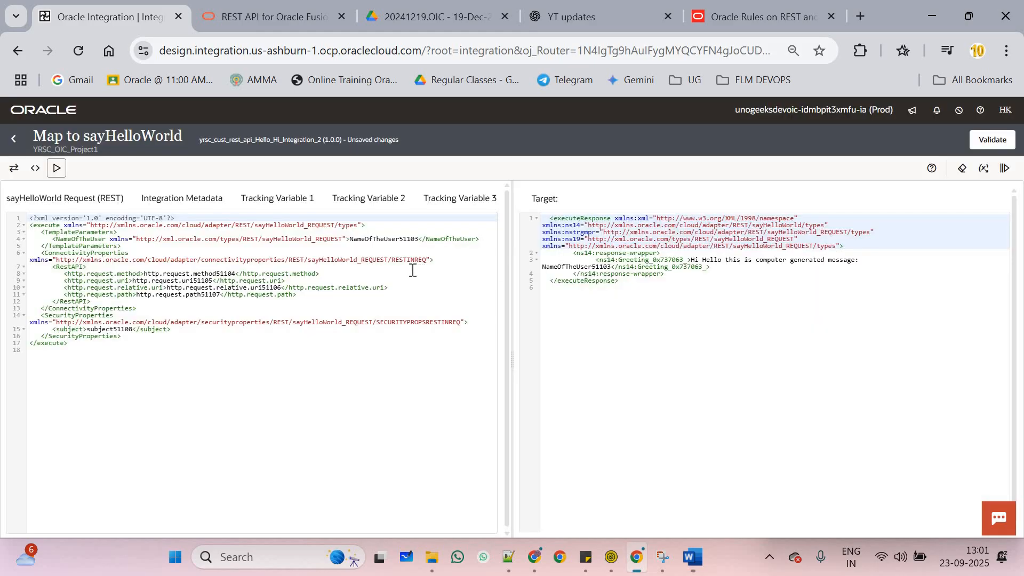
{"action": "double_click", "coordinate": [390, 239]}
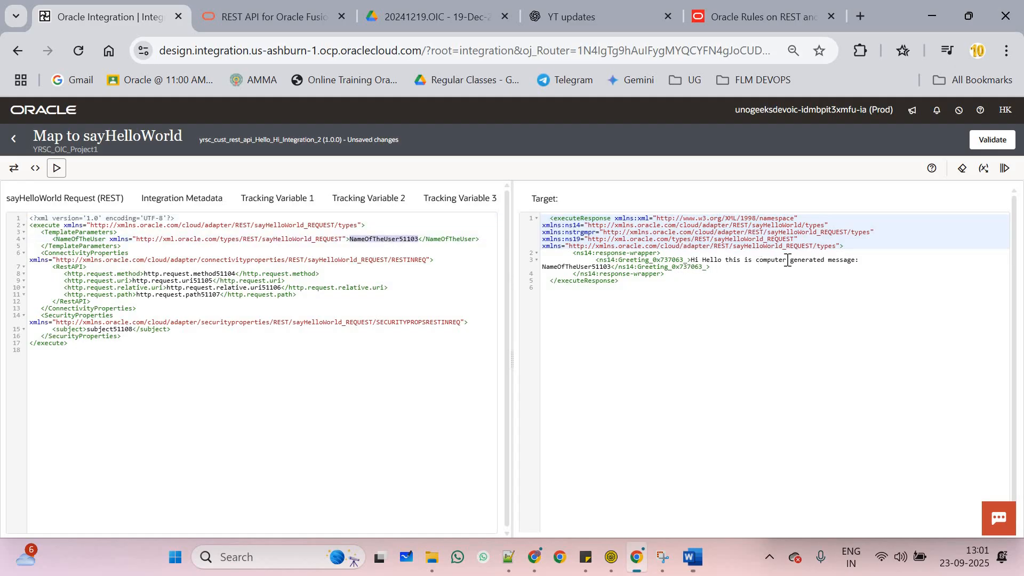
Review the computer-generated greeting containing the user name in the response, then leave the mapper
{"action": "double_click", "coordinate": [787, 261]}
{"action": "double_click", "coordinate": [608, 266]}
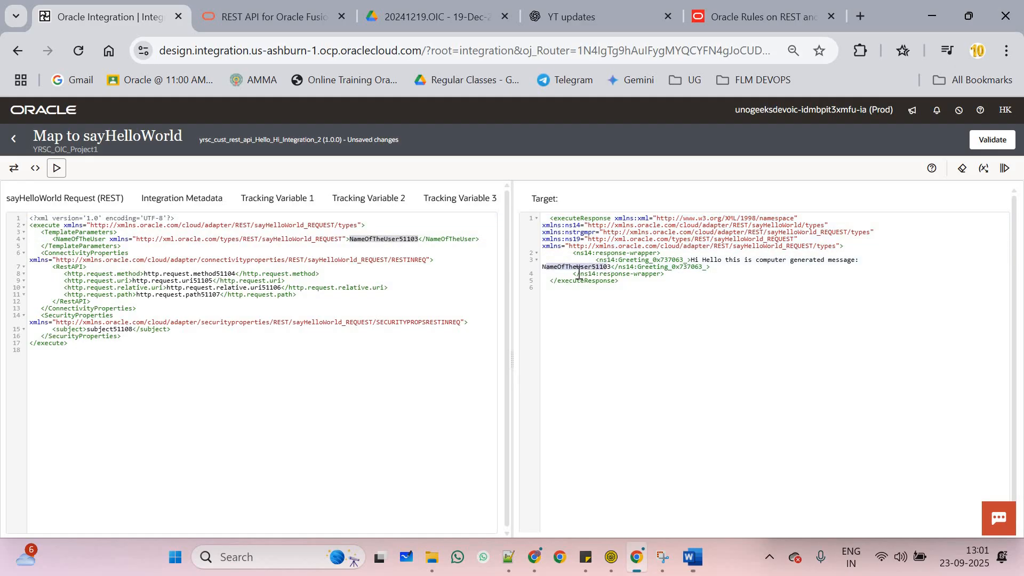
{"action": "left_click", "coordinate": [582, 273]}
{"action": "double_click", "coordinate": [601, 268]}
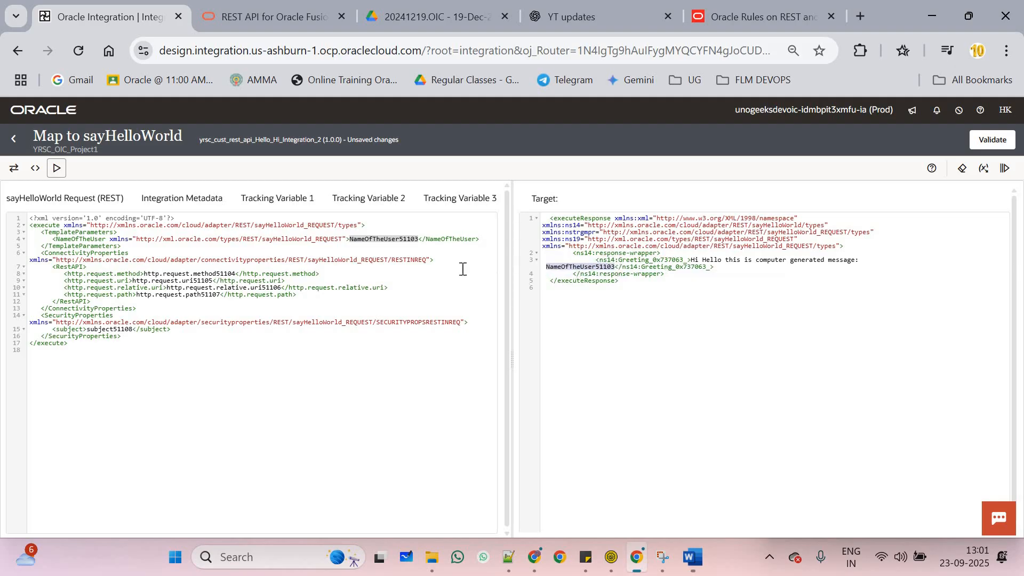
{"action": "left_click", "coordinate": [13, 140]}
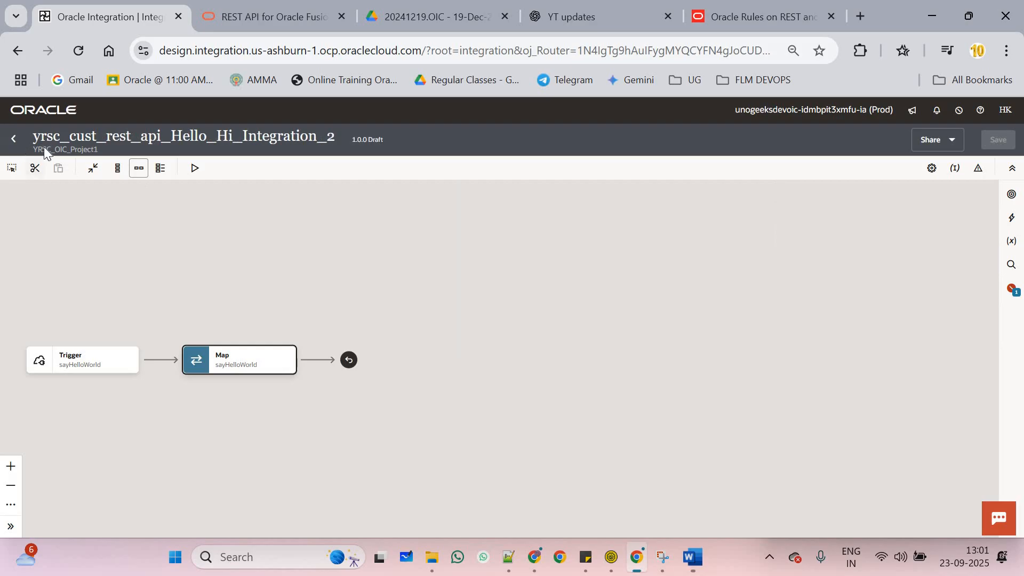
Return to the YRSC_OIC_Project1 page and reopen yrsc_cust_rest_api_Hello_Hi_Integration_2 to its Business identifiers
{"action": "left_click", "coordinate": [13, 140]}
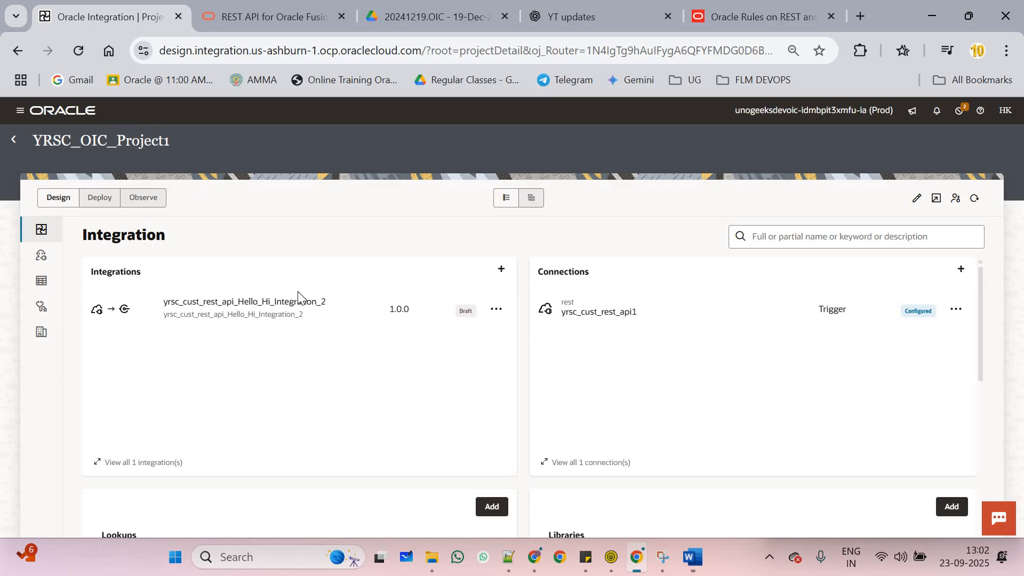
{"action": "left_click", "coordinate": [486, 319]}
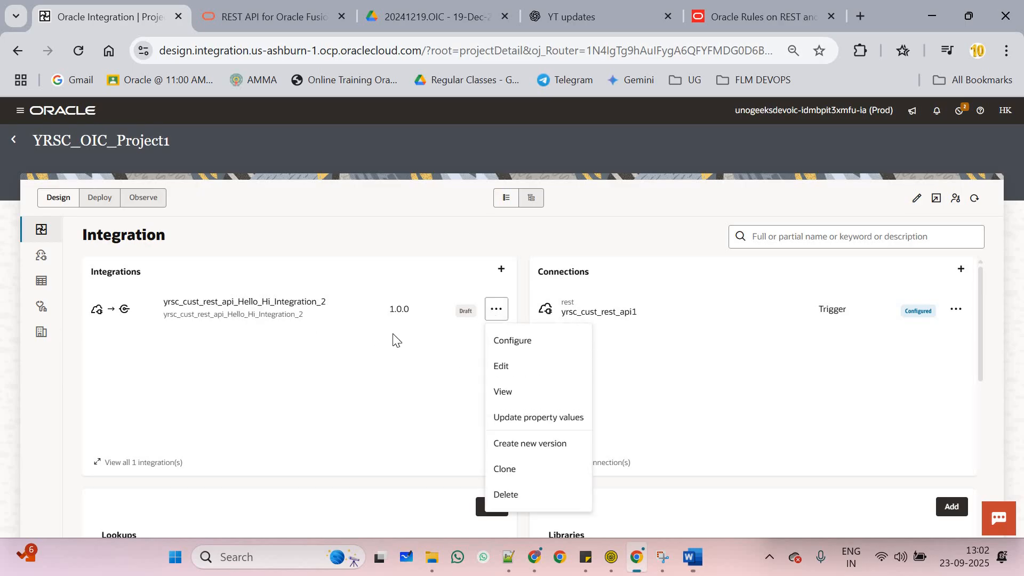
{"action": "left_click", "coordinate": [291, 305]}
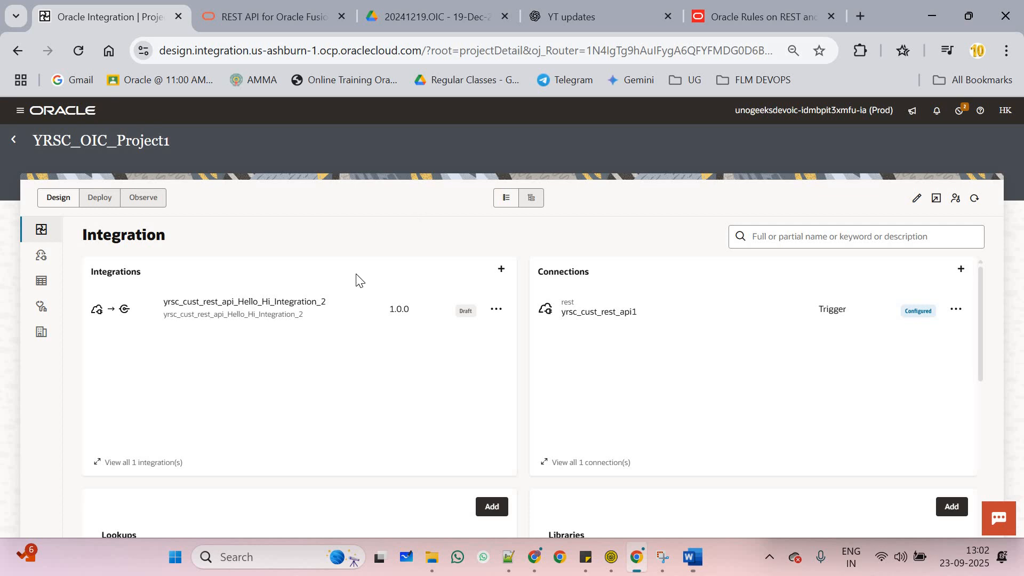
{"action": "left_click", "coordinate": [243, 302]}
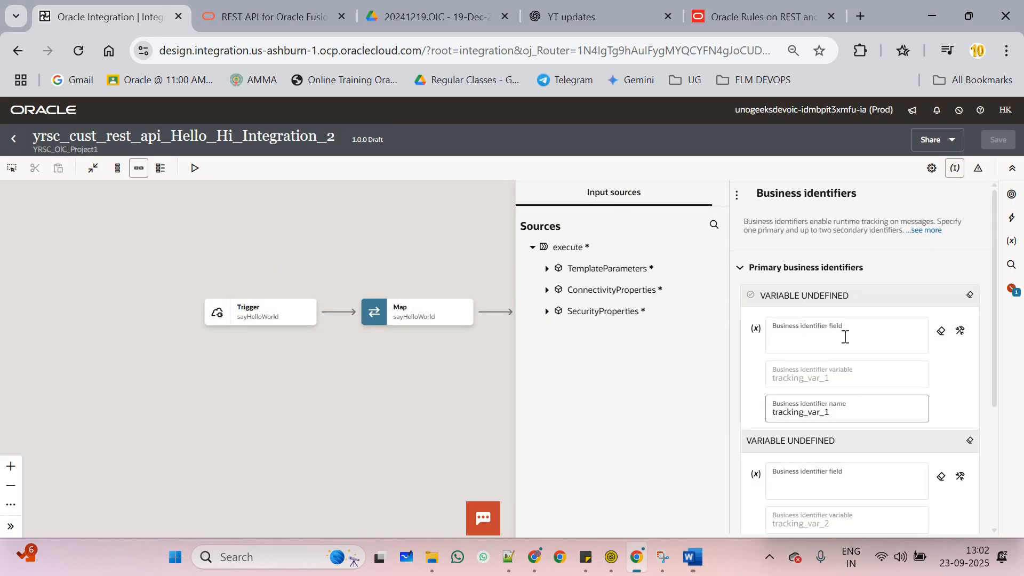
Drag NameOfTheUser from TemplateParameters into the primary business identifier field and save the integration
{"action": "scroll", "coordinate": [848, 355], "scroll_direction": "down", "scroll_amount": 3}
{"action": "scroll", "coordinate": [853, 377], "scroll_direction": "up", "scroll_amount": 3}
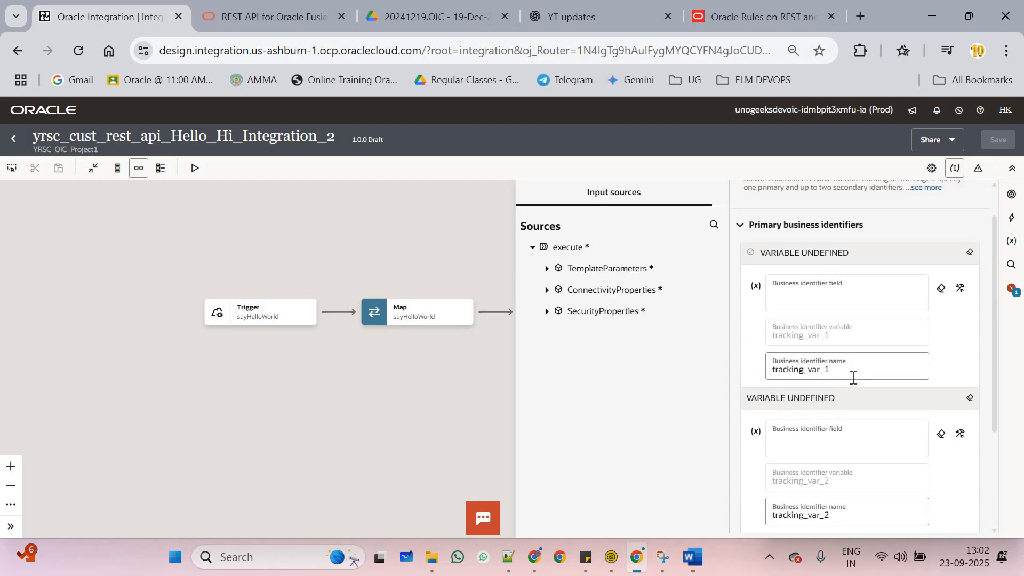
{"action": "scroll", "coordinate": [853, 378], "scroll_direction": "down", "scroll_amount": 3}
{"action": "scroll", "coordinate": [856, 352], "scroll_direction": "up", "scroll_amount": 3}
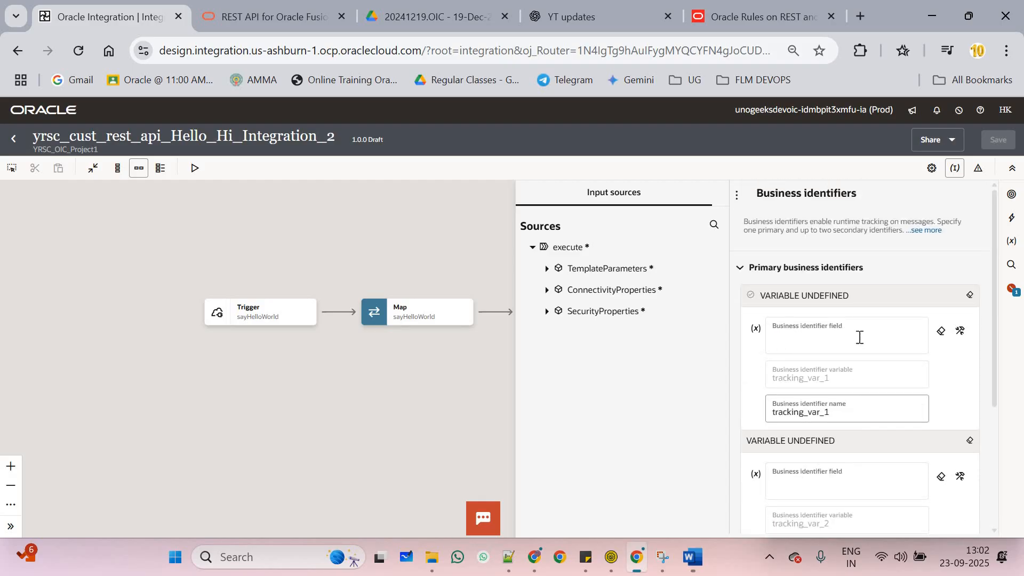
{"action": "scroll", "coordinate": [853, 331], "scroll_direction": "down", "scroll_amount": 3}
{"action": "scroll", "coordinate": [867, 411], "scroll_direction": "up", "scroll_amount": 3}
{"action": "scroll", "coordinate": [856, 469], "scroll_direction": "down", "scroll_amount": 3}
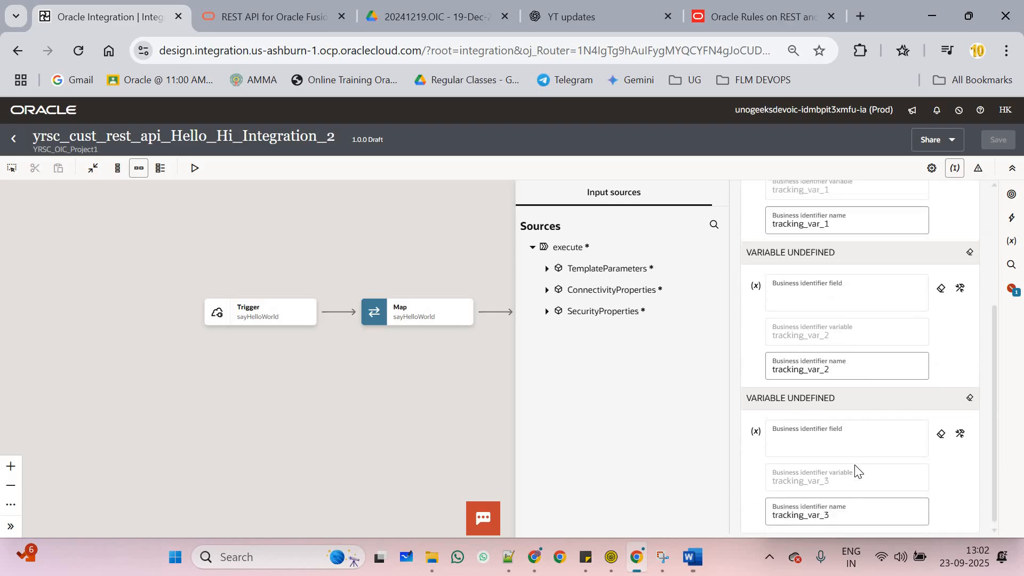
{"action": "scroll", "coordinate": [843, 441], "scroll_direction": "up", "scroll_amount": 3}
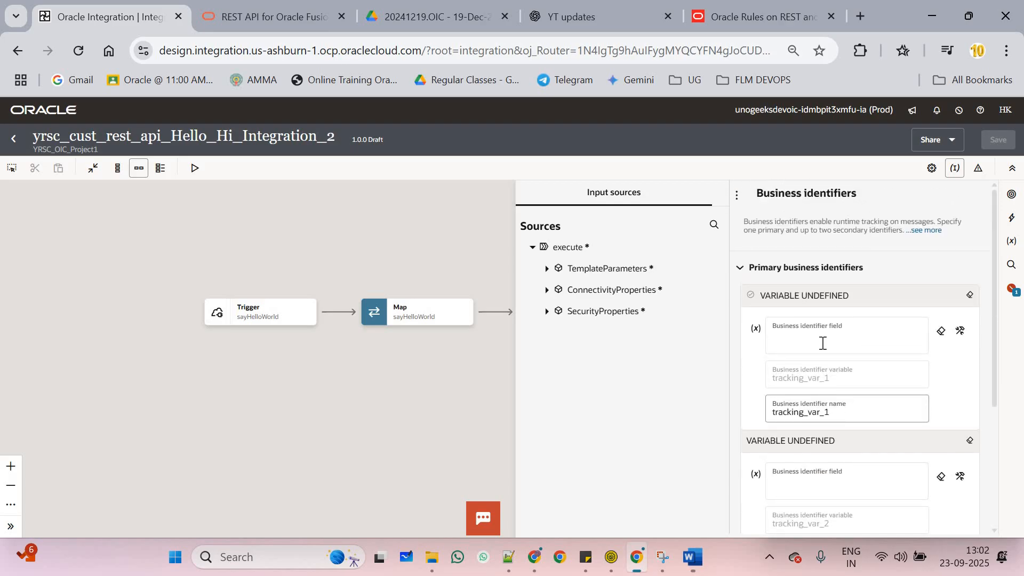
{"action": "left_click", "coordinate": [767, 335]}
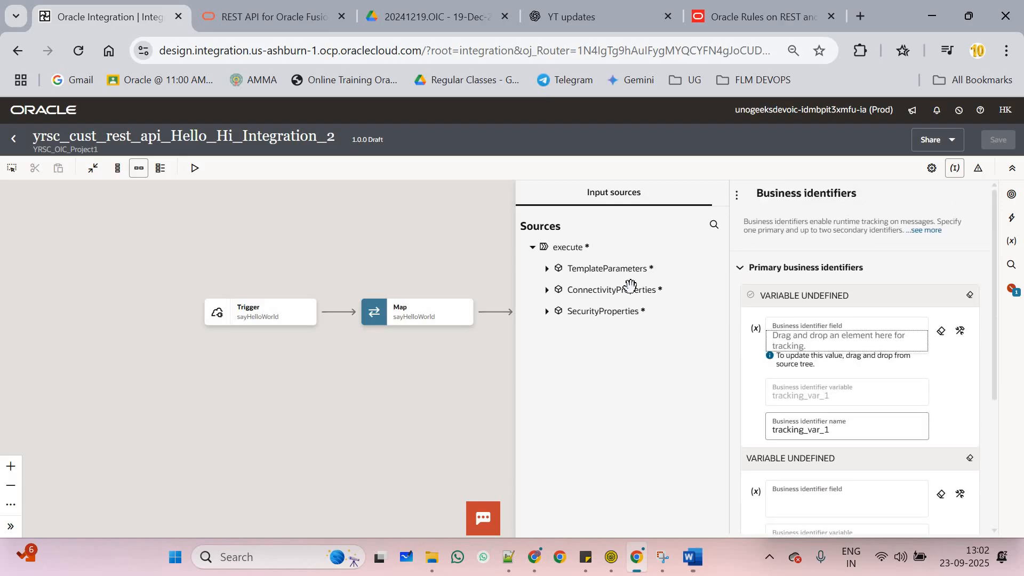
{"action": "left_click", "coordinate": [547, 269]}
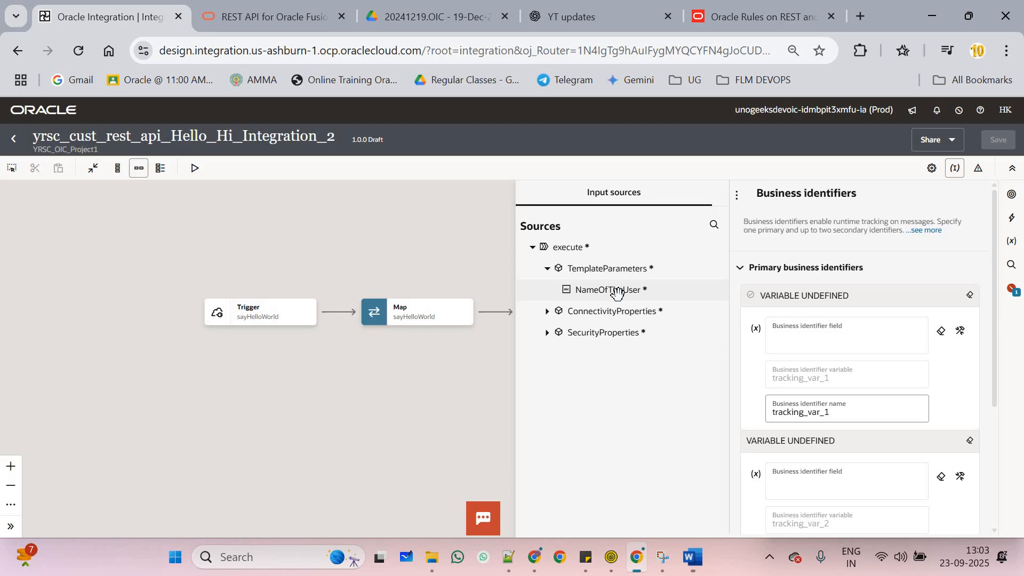
{"action": "left_click_drag", "start_coordinate": [617, 291], "coordinate": [806, 349]}
{"action": "scroll", "coordinate": [870, 358], "scroll_direction": "down", "scroll_amount": 4}
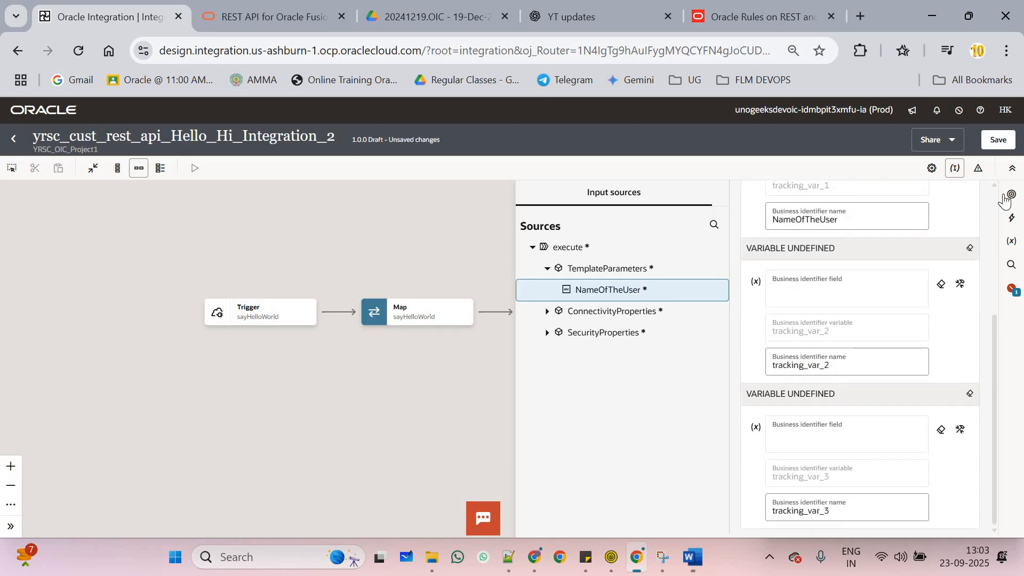
{"action": "left_click", "coordinate": [997, 140]}
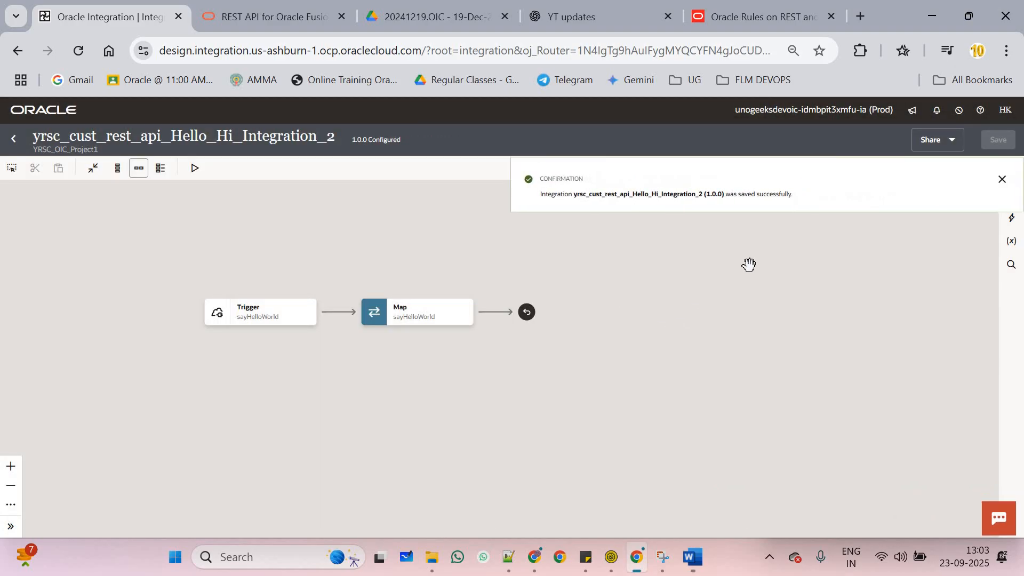
Activate Hello_Hi with Debug (Not recommended) tracing and refresh the list to see version 1.0.0 Active
{"action": "left_click", "coordinate": [14, 140]}
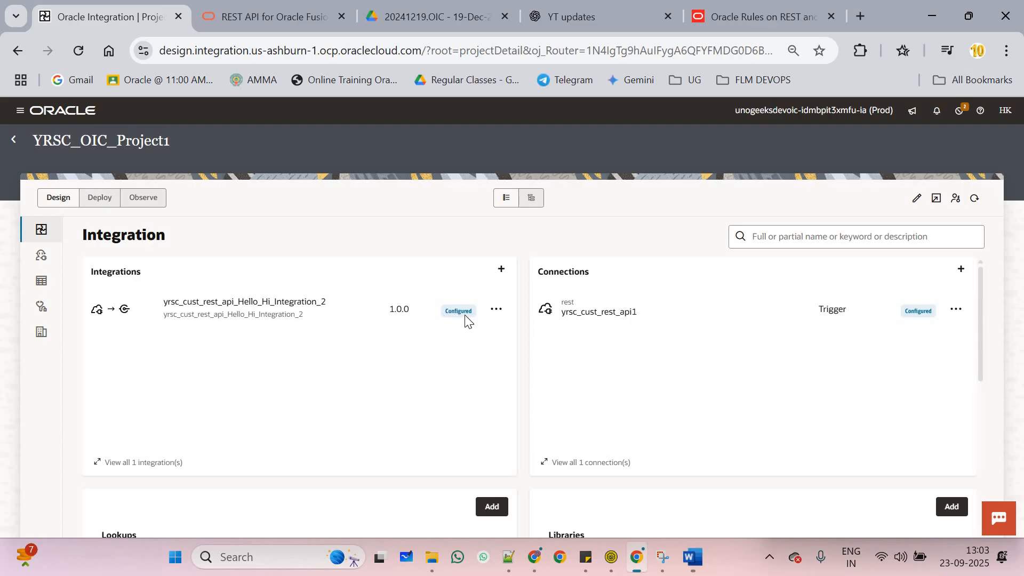
{"action": "left_click", "coordinate": [496, 309]}
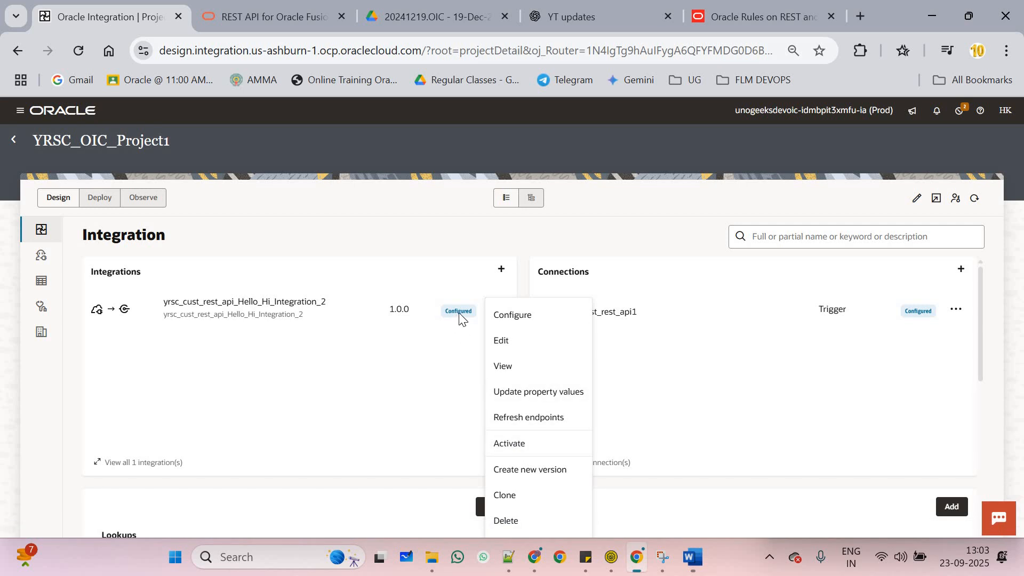
{"action": "left_click", "coordinate": [532, 444]}
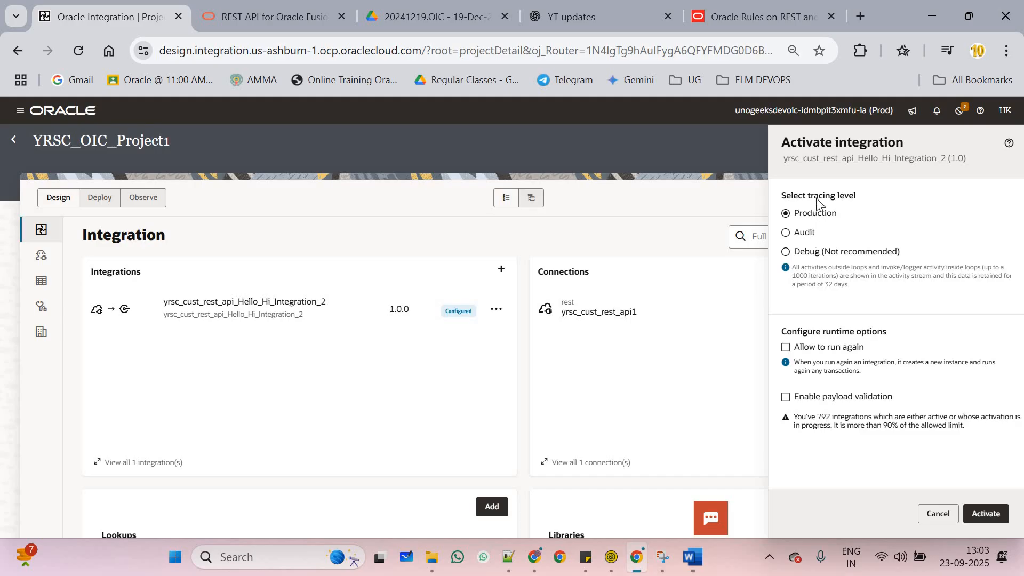
{"action": "left_click", "coordinate": [802, 256]}
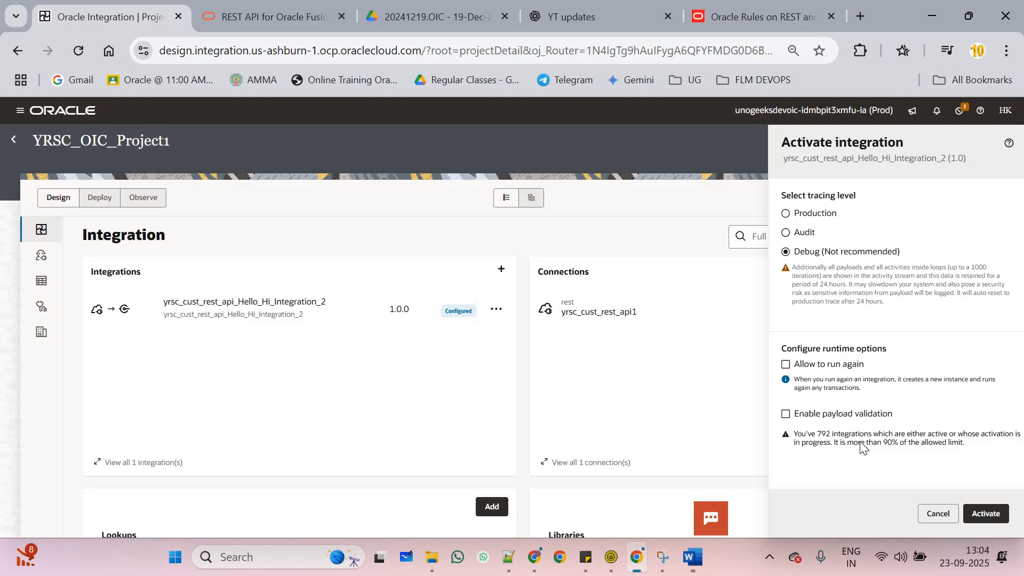
{"action": "left_click", "coordinate": [986, 515]}
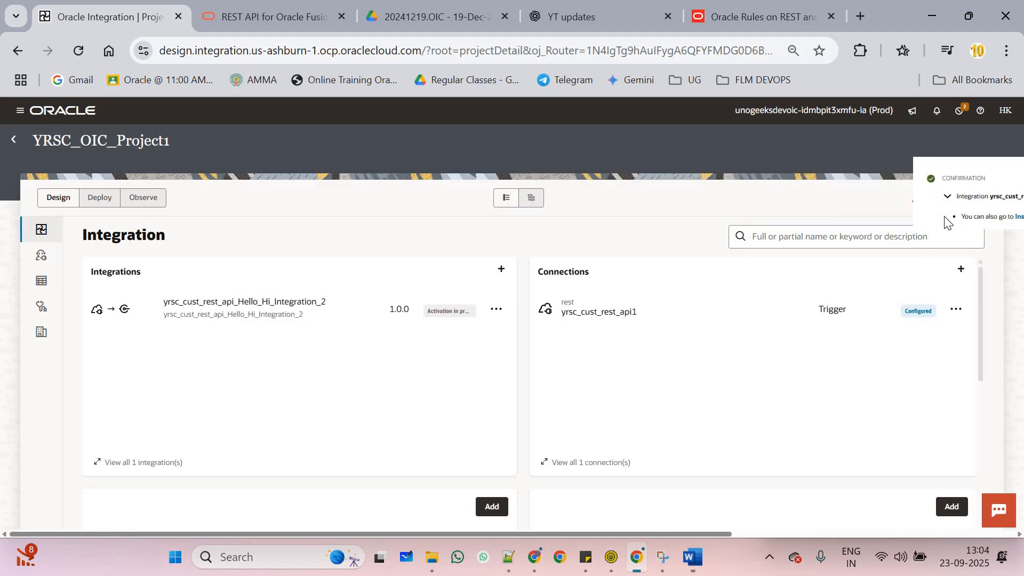
{"action": "left_click", "coordinate": [975, 200]}
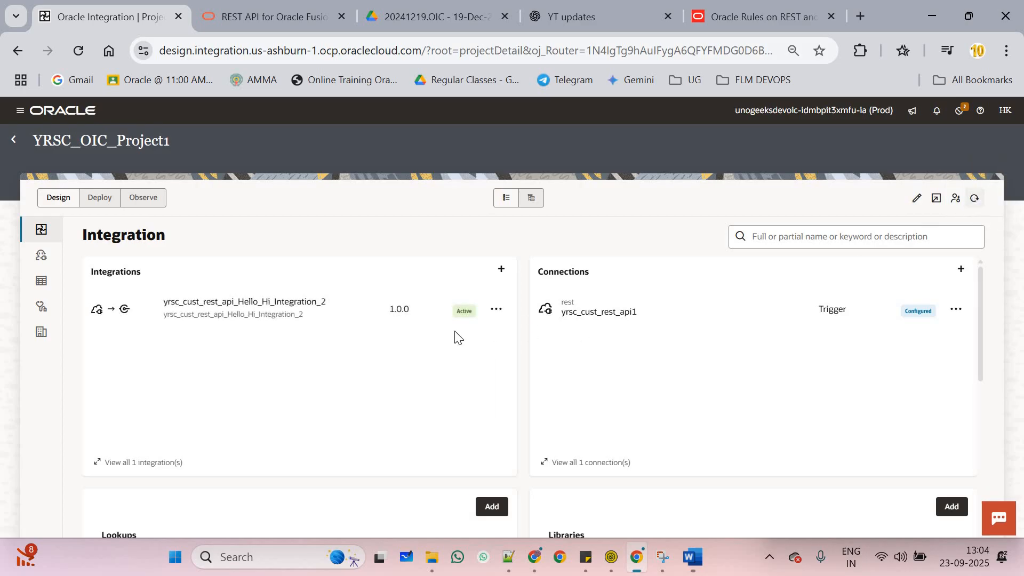
View the active Hello_Hi flow, then open its Run page showing the GET endpoint and NameOfTheUser parameter
{"action": "left_click", "coordinate": [496, 309]}
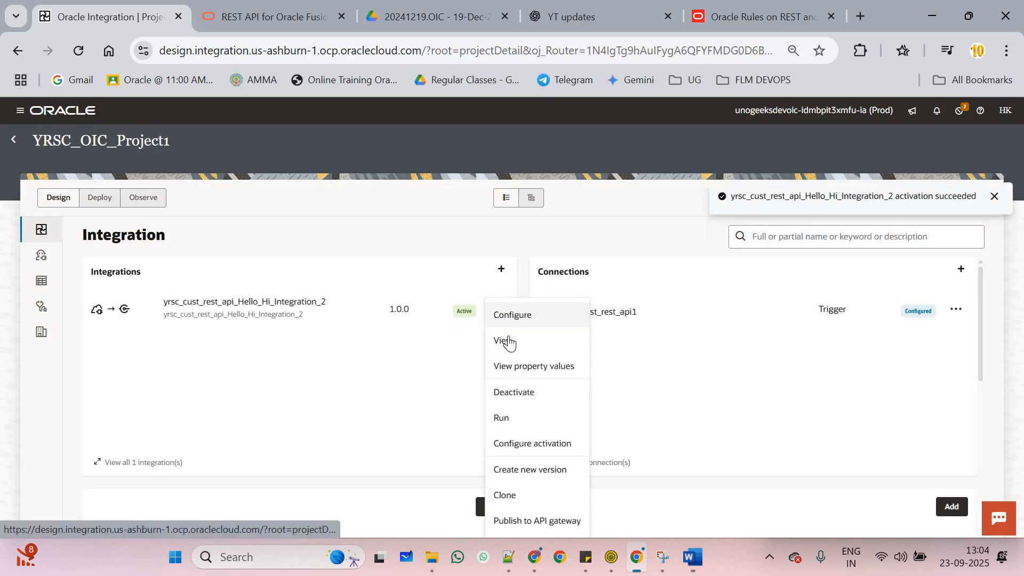
{"action": "left_click", "coordinate": [514, 341]}
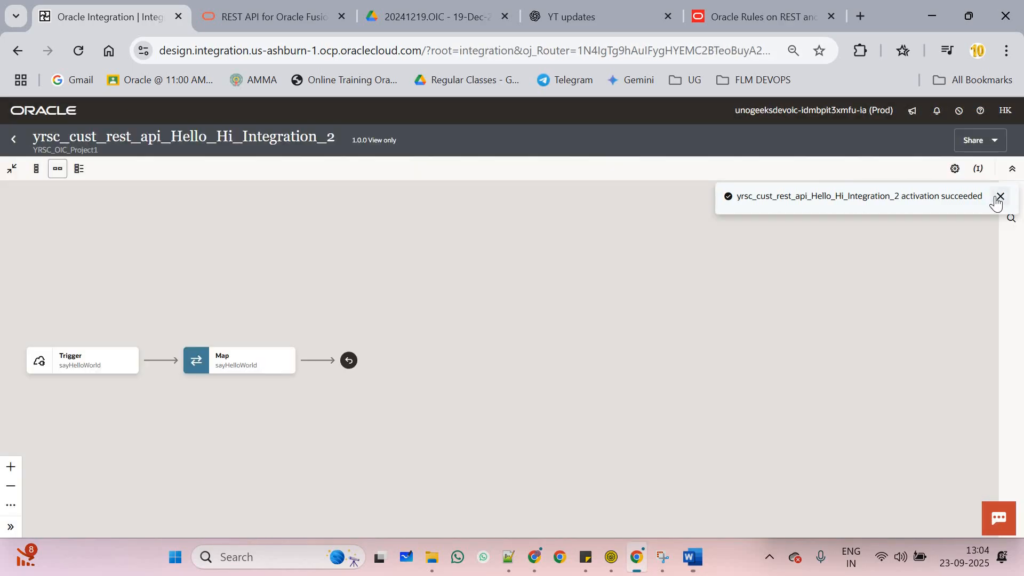
{"action": "left_click", "coordinate": [999, 198]}
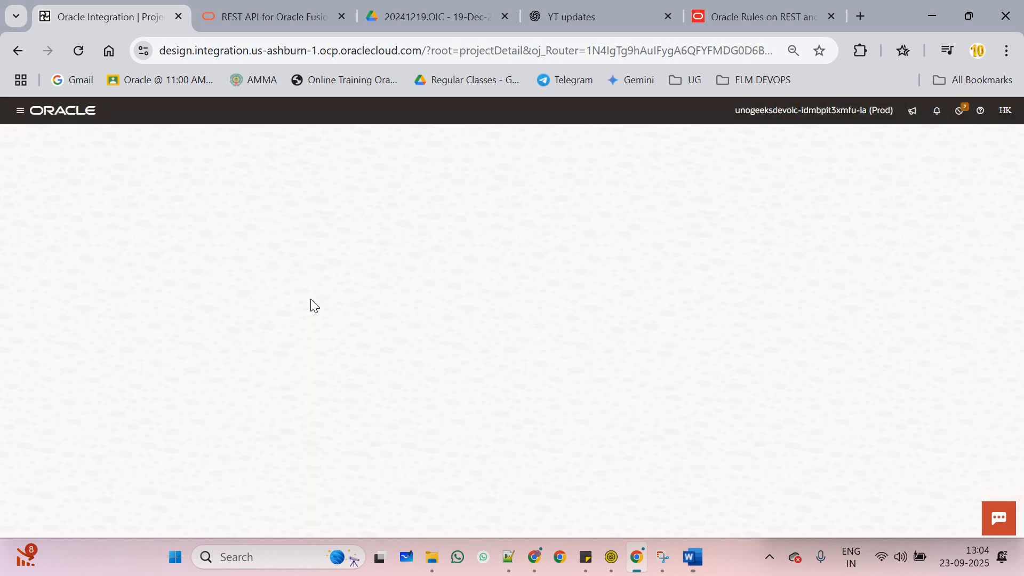
{"action": "left_click", "coordinate": [495, 310]}
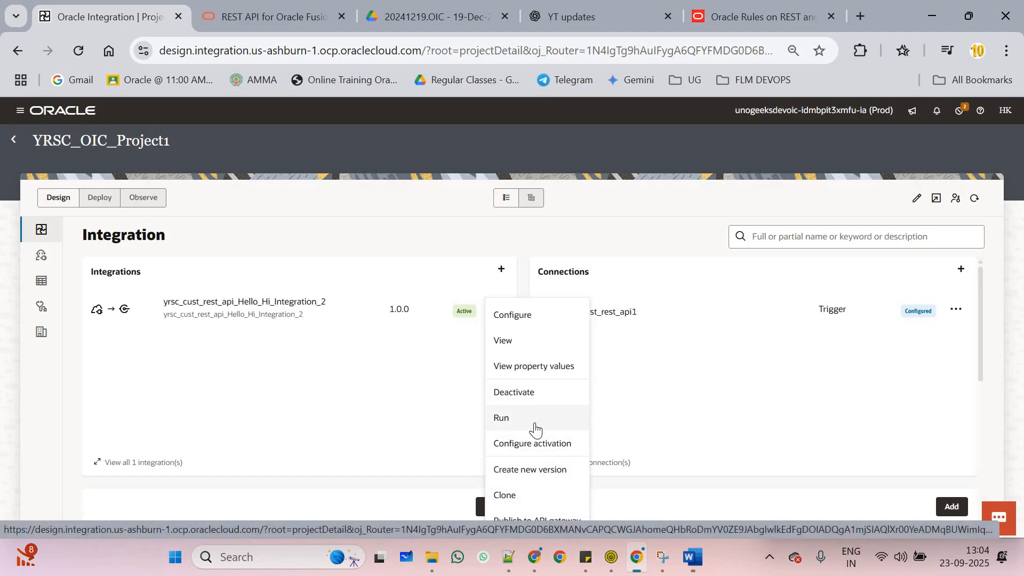
{"action": "left_click", "coordinate": [536, 419]}
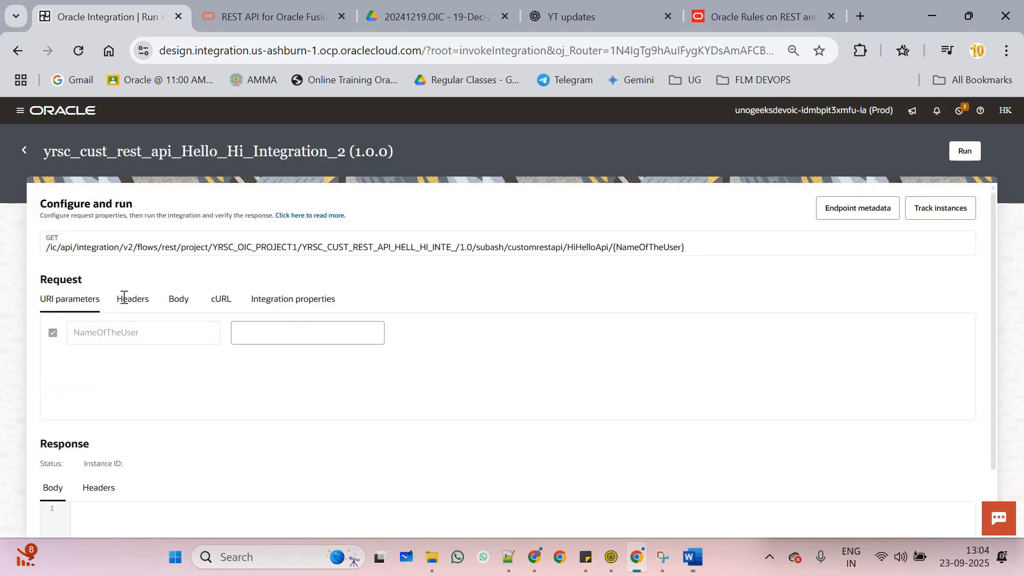
{"action": "left_click", "coordinate": [276, 334]}
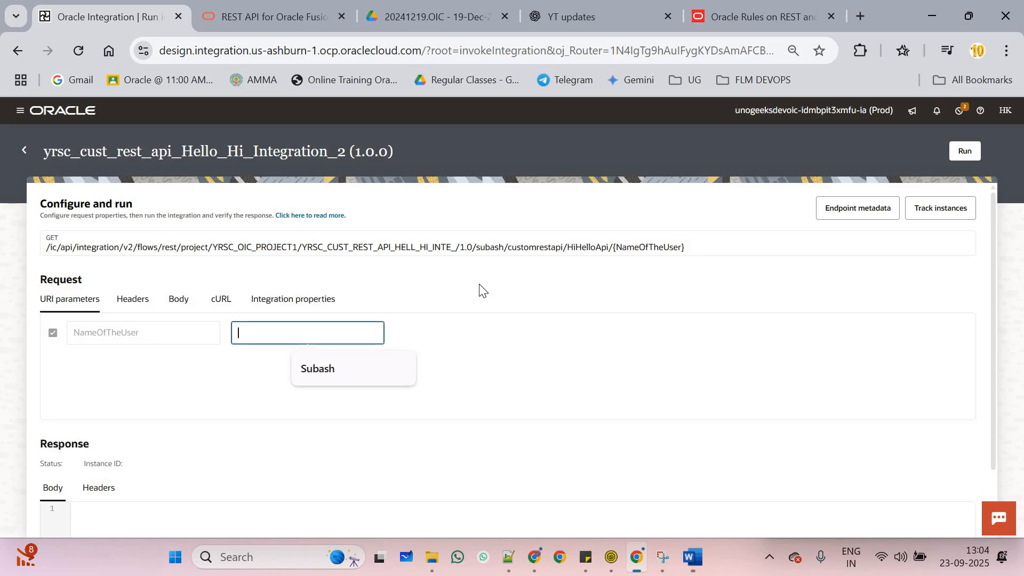
{"action": "double_click", "coordinate": [634, 247]}
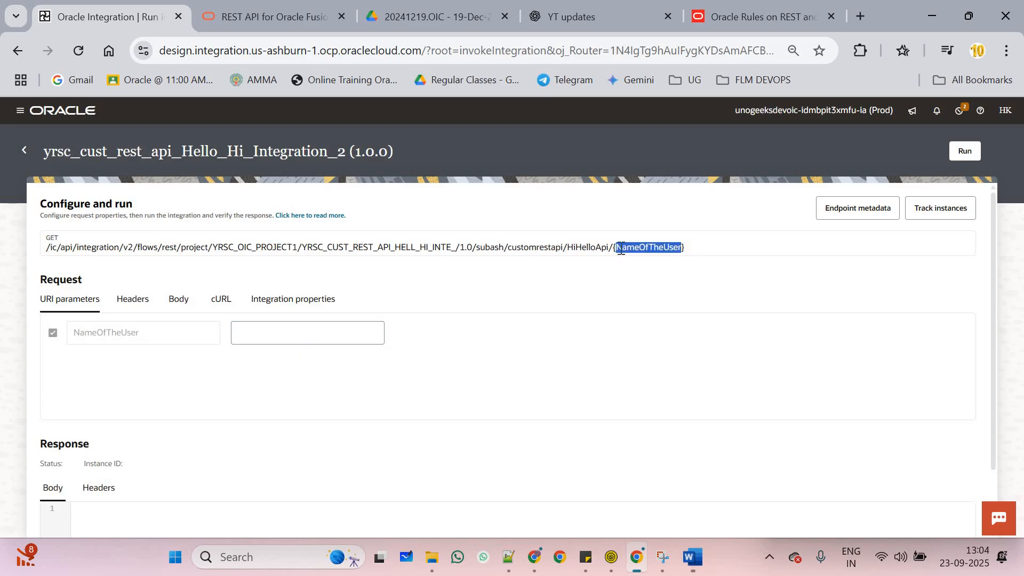
{"action": "left_click_drag", "start_coordinate": [615, 247], "coordinate": [688, 250]}
{"action": "left_click", "coordinate": [617, 250]}
{"action": "left_click_drag", "start_coordinate": [616, 247], "coordinate": [698, 247]}
{"action": "left_click_drag", "start_coordinate": [473, 247], "coordinate": [609, 248]}
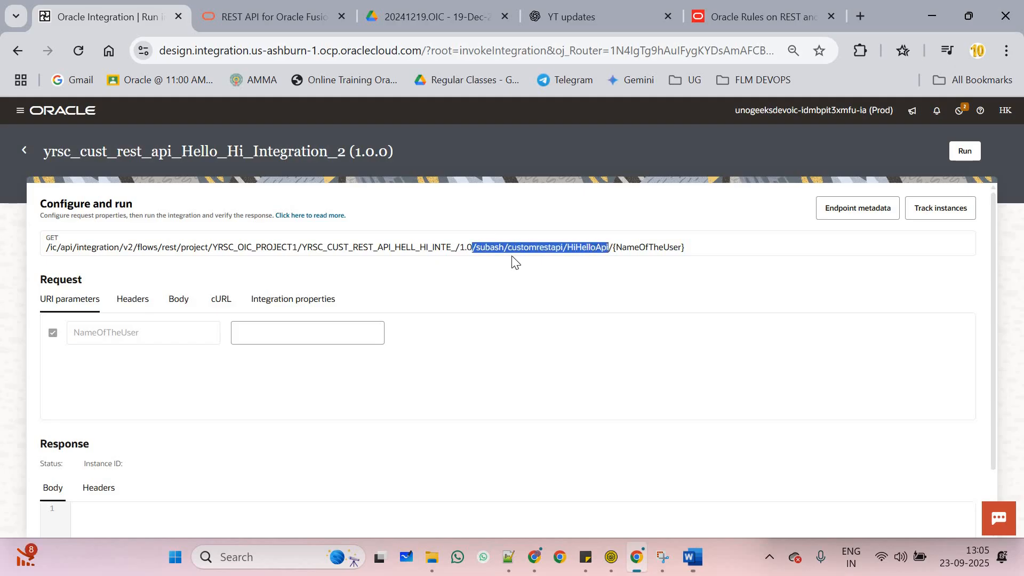
{"action": "left_click", "coordinate": [496, 253]}
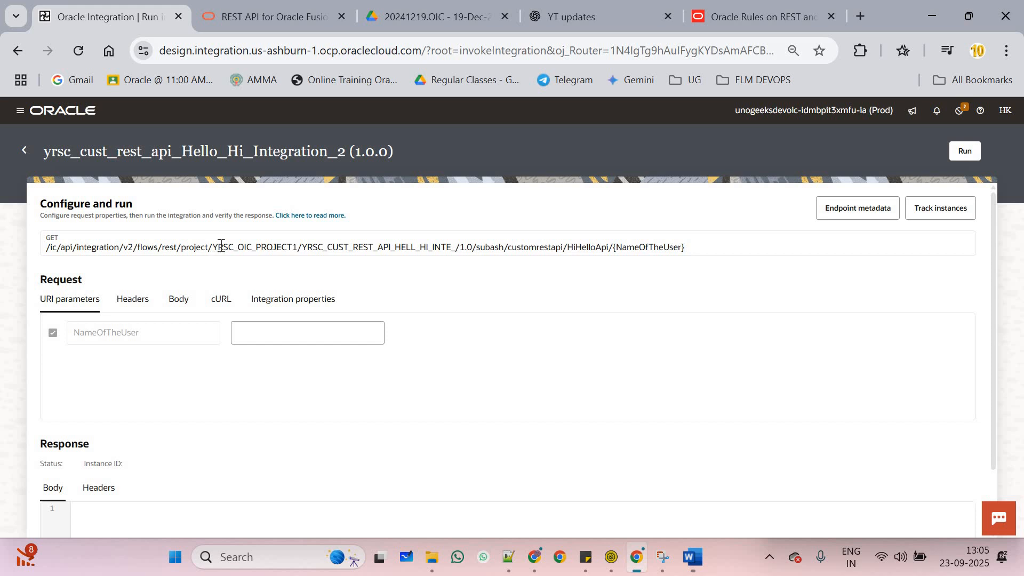
{"action": "left_click", "coordinate": [203, 247]}
{"action": "left_click_drag", "start_coordinate": [206, 247], "coordinate": [46, 248]}
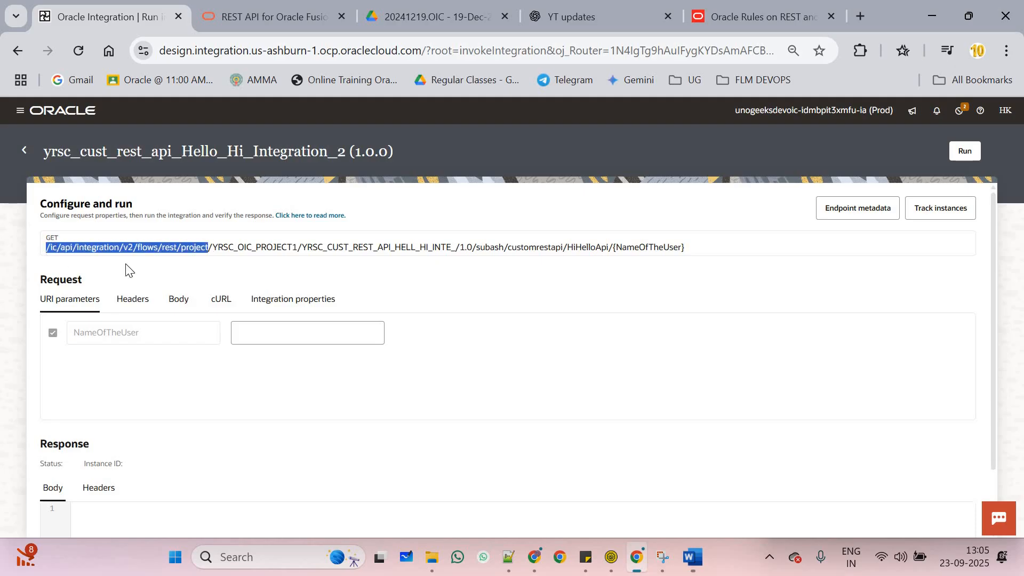
{"action": "double_click", "coordinate": [231, 271]}
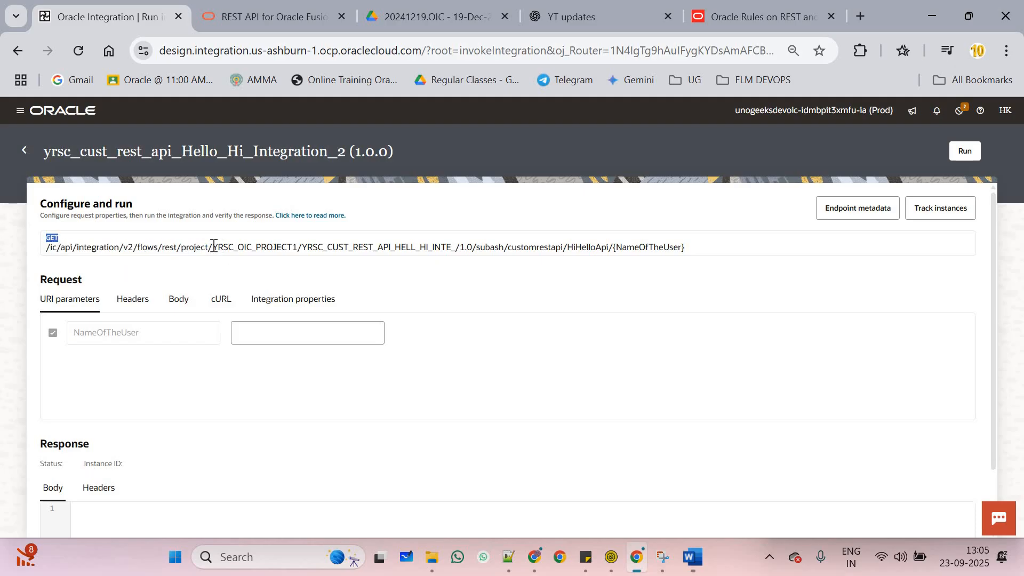
{"action": "left_click_drag", "start_coordinate": [210, 247], "coordinate": [299, 247]}
{"action": "left_click", "coordinate": [215, 248]}
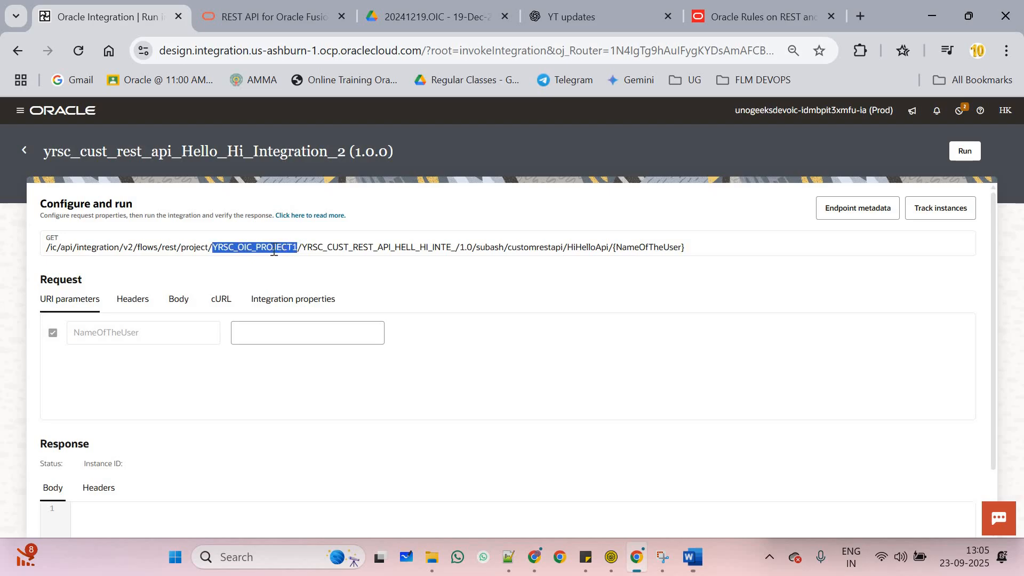
{"action": "double_click", "coordinate": [363, 247]}
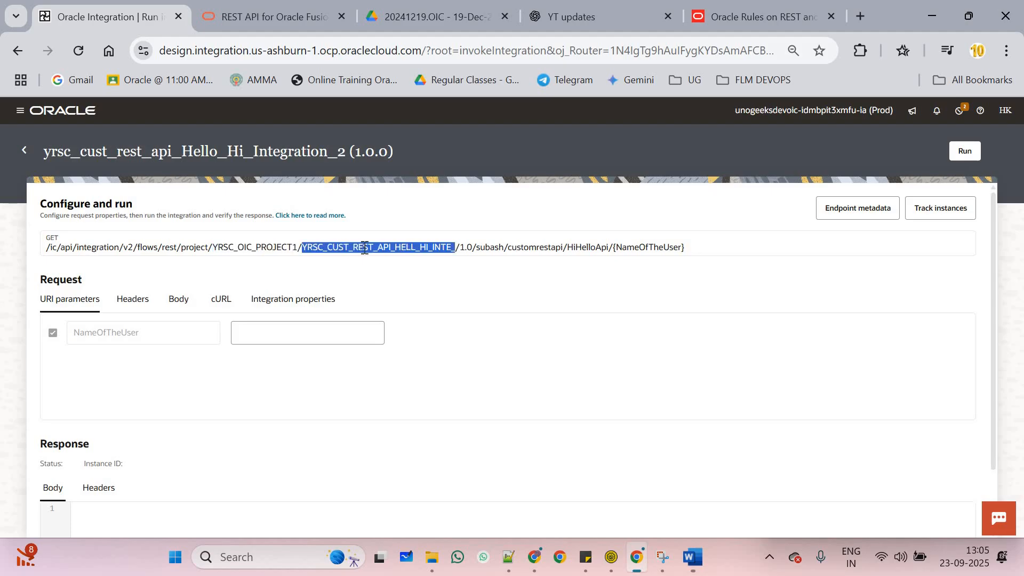
{"action": "double_click", "coordinate": [470, 249]}
{"action": "left_click_drag", "start_coordinate": [476, 248], "coordinate": [611, 252]}
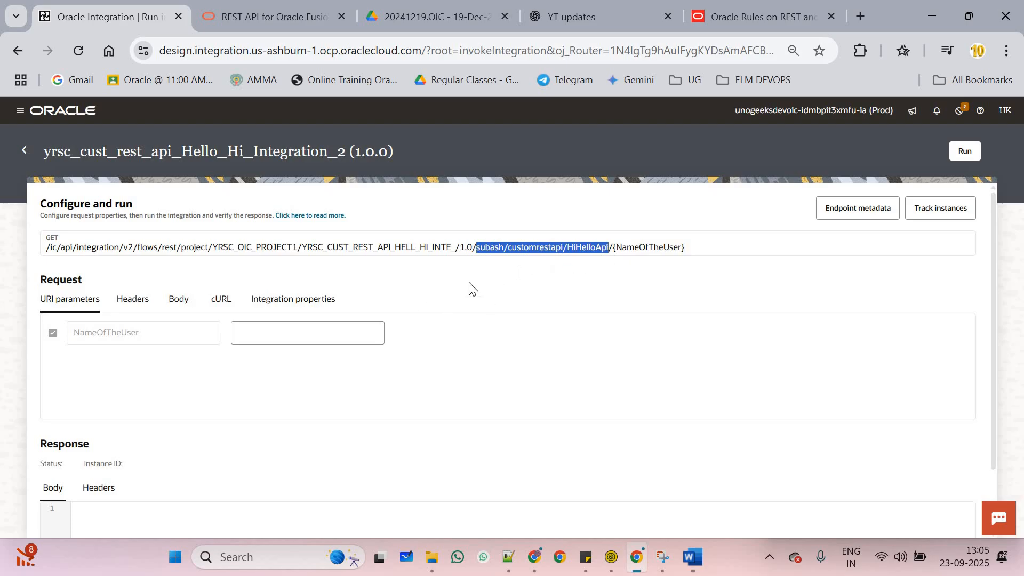
{"action": "double_click", "coordinate": [655, 250]}
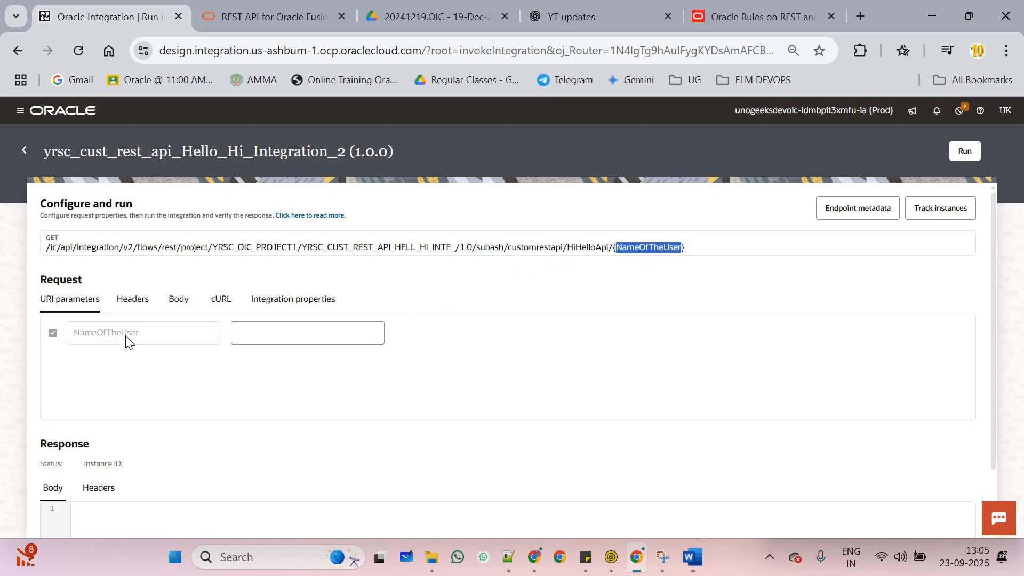
{"action": "left_click", "coordinate": [237, 333]}
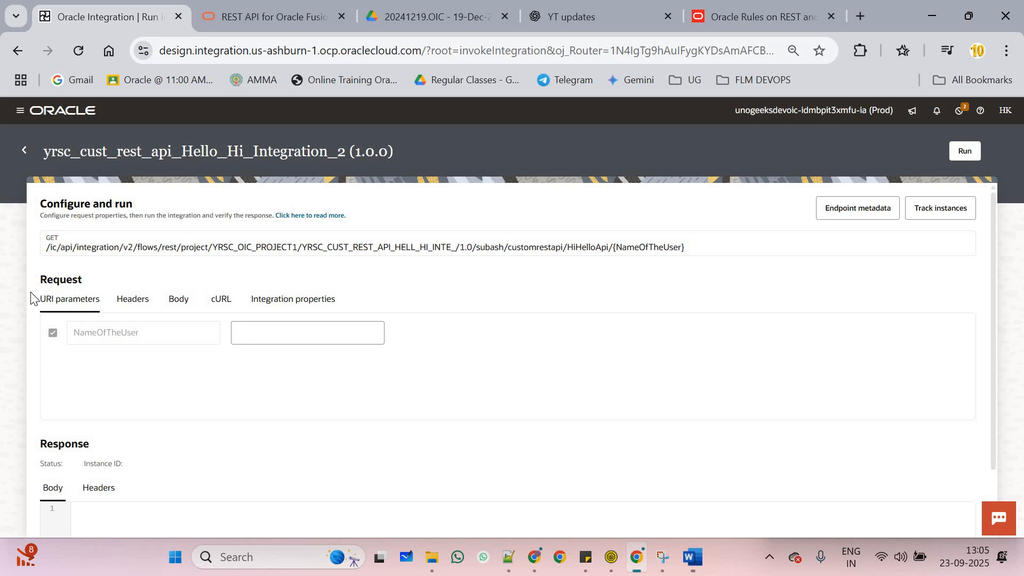
Run Hello_Hi with a user name for NameOfTheUser and check the 200 OK greeting response
{"action": "left_click", "coordinate": [335, 328]}
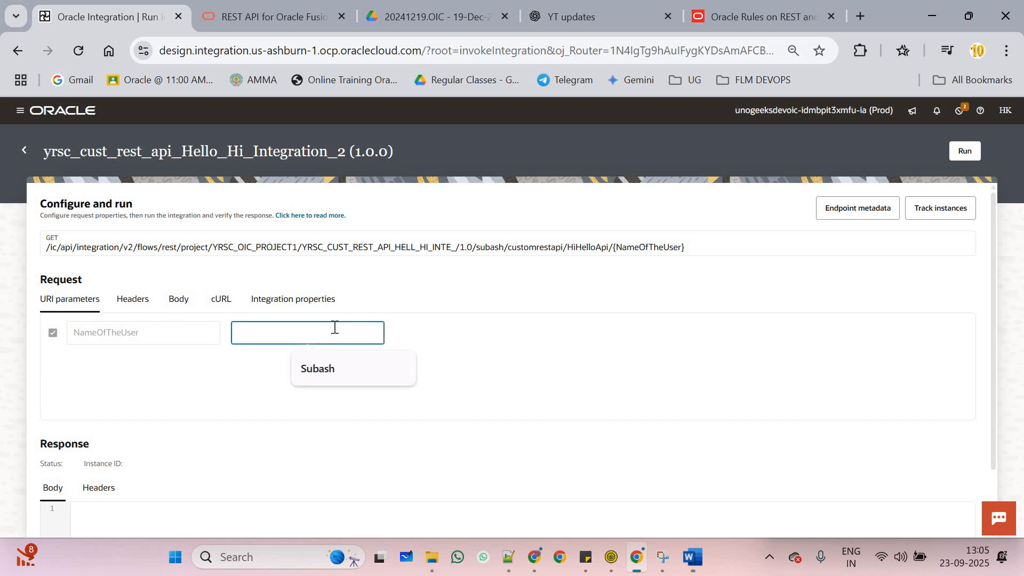
{"action": "type", "text": "Rajeev"}
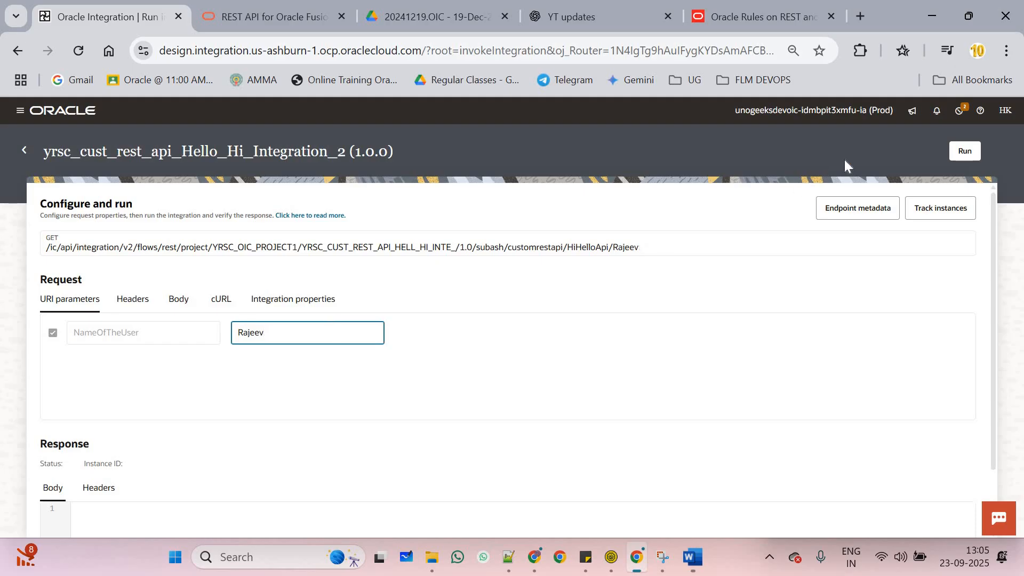
{"action": "left_click", "coordinate": [964, 151]}
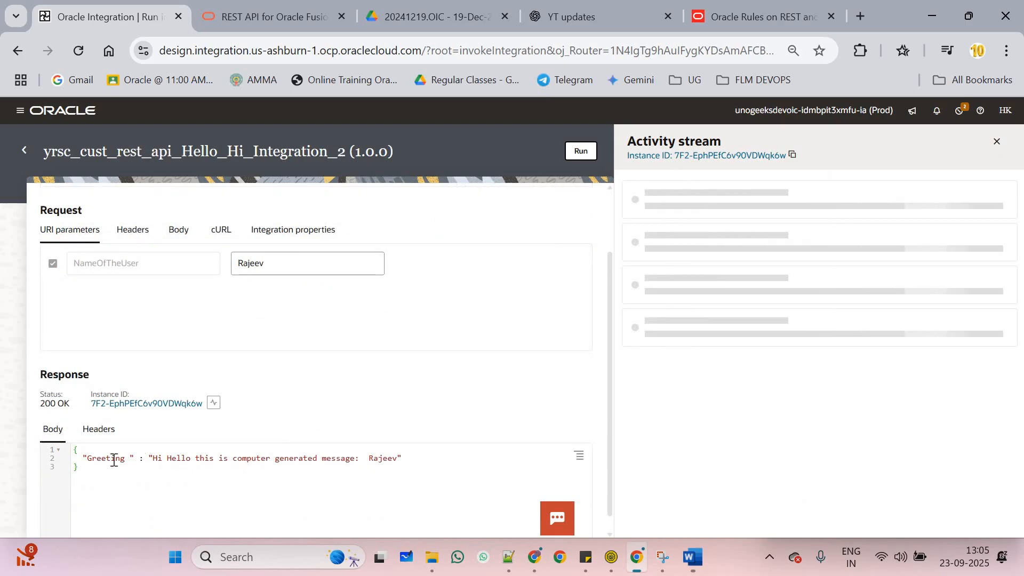
{"action": "left_click_drag", "start_coordinate": [78, 468], "coordinate": [74, 452]}
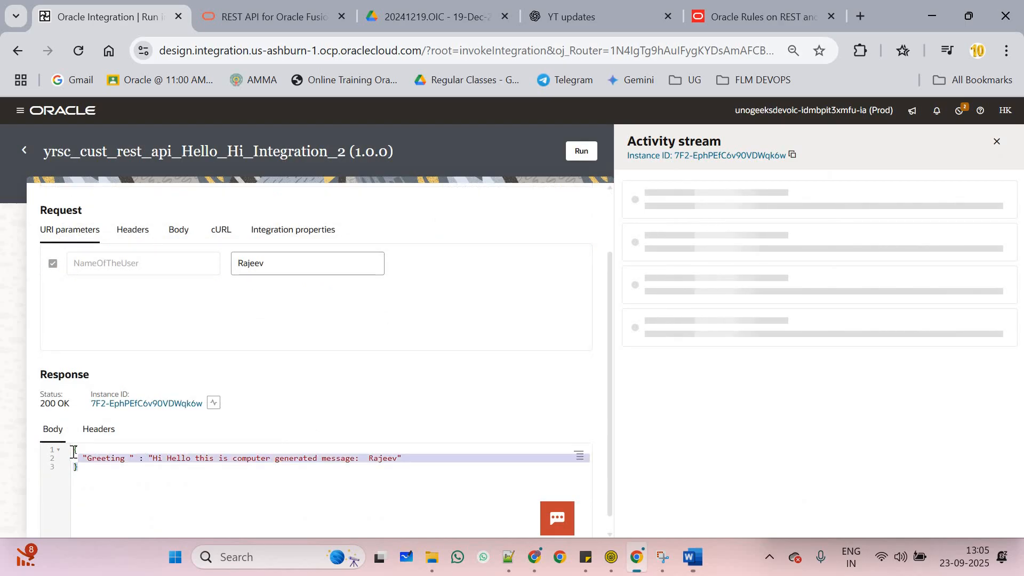
{"action": "left_click", "coordinate": [121, 469]}
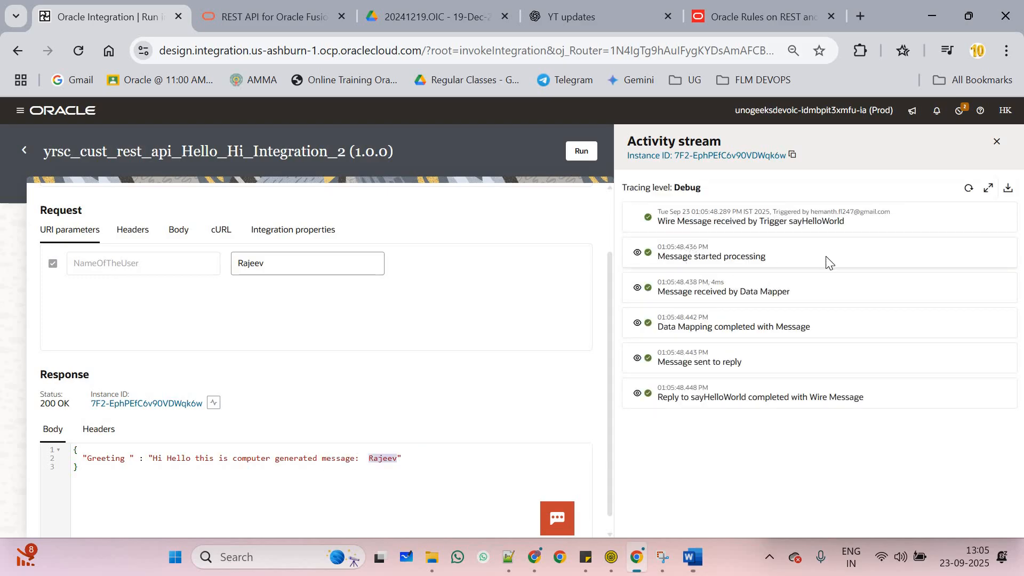
Expand the Message started processing payload and select its relative request URI
{"action": "left_click", "coordinate": [637, 252]}
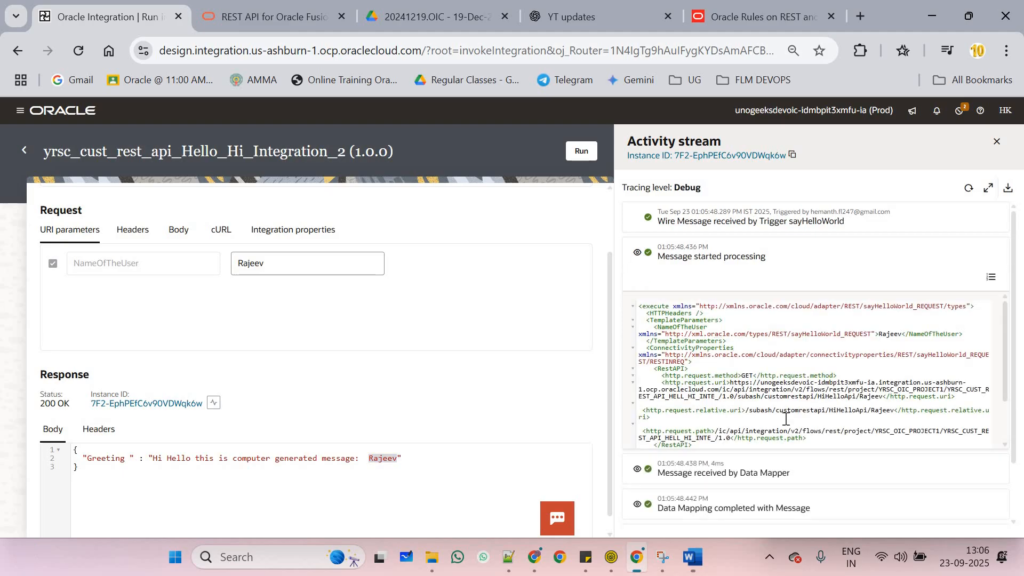
{"action": "scroll", "coordinate": [783, 416], "scroll_direction": "down", "scroll_amount": 2}
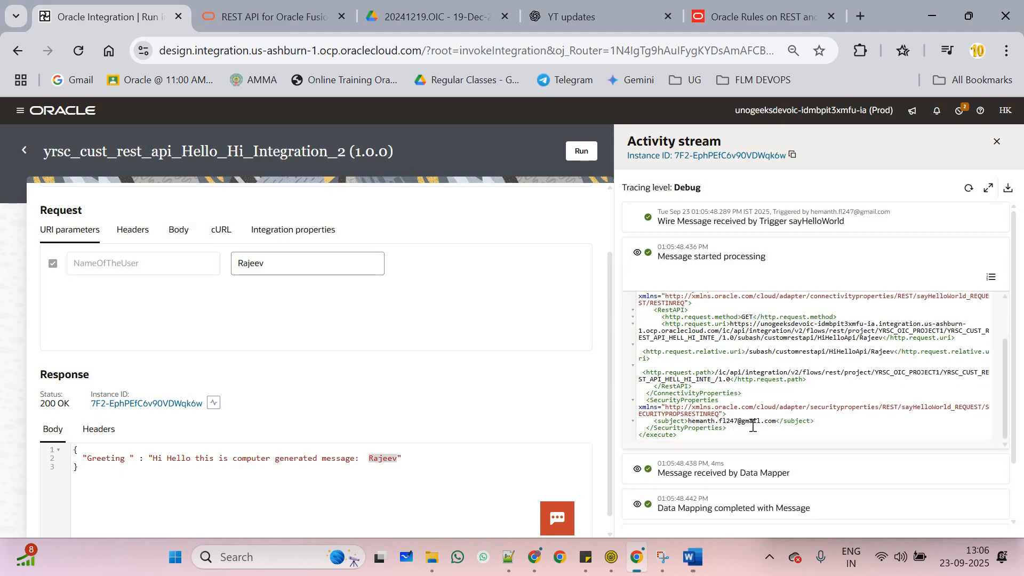
{"action": "scroll", "coordinate": [740, 430], "scroll_direction": "down", "scroll_amount": 1}
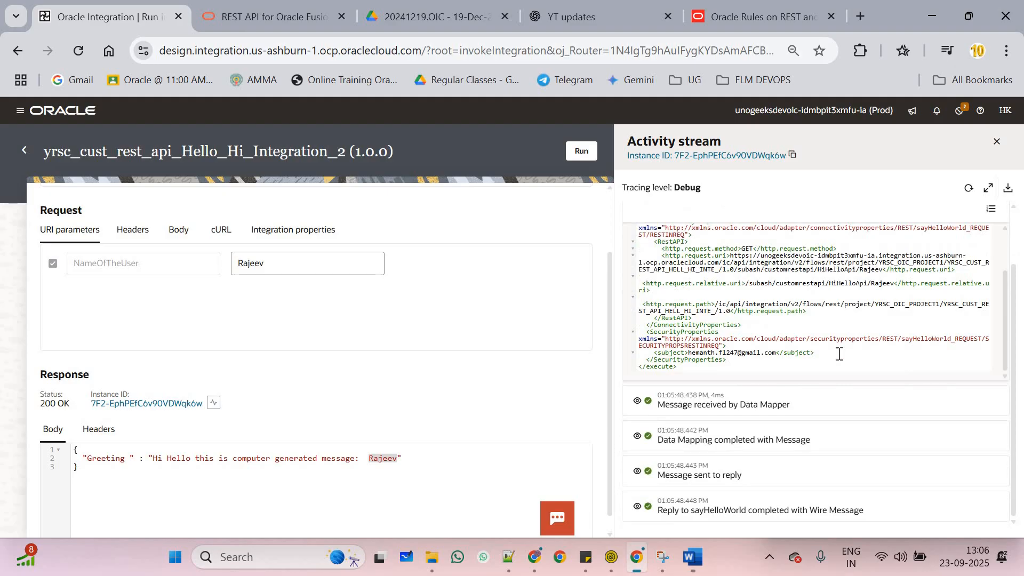
{"action": "scroll", "coordinate": [812, 351], "scroll_direction": "up", "scroll_amount": 2}
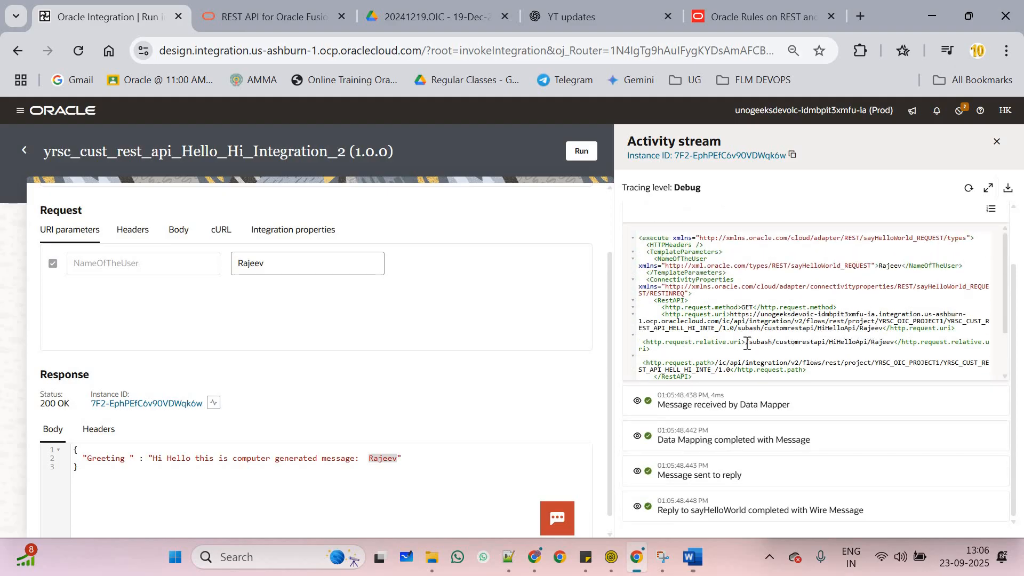
{"action": "left_click_drag", "start_coordinate": [745, 343], "coordinate": [878, 343]}
{"action": "scroll", "coordinate": [648, 404], "scroll_direction": "down", "scroll_amount": 1}
Expand the Data Mapper, Data Mapping, Message sent and sayHelloWorld reply steps, then close the activity stream
{"action": "left_click", "coordinate": [636, 404]}
{"action": "scroll", "coordinate": [730, 416], "scroll_direction": "down", "scroll_amount": 1}
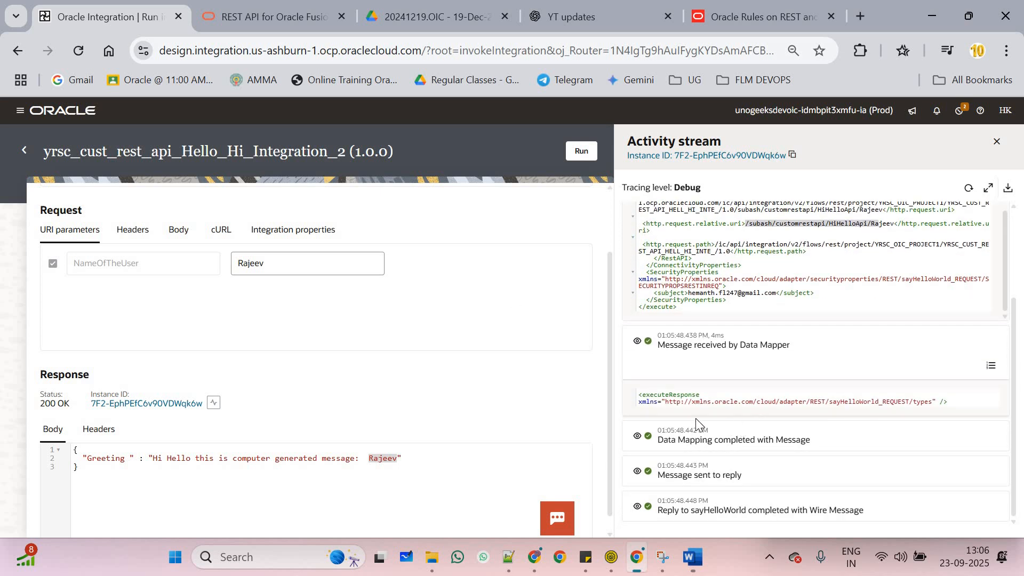
{"action": "left_click", "coordinate": [637, 436]}
{"action": "scroll", "coordinate": [699, 427], "scroll_direction": "down", "scroll_amount": 2}
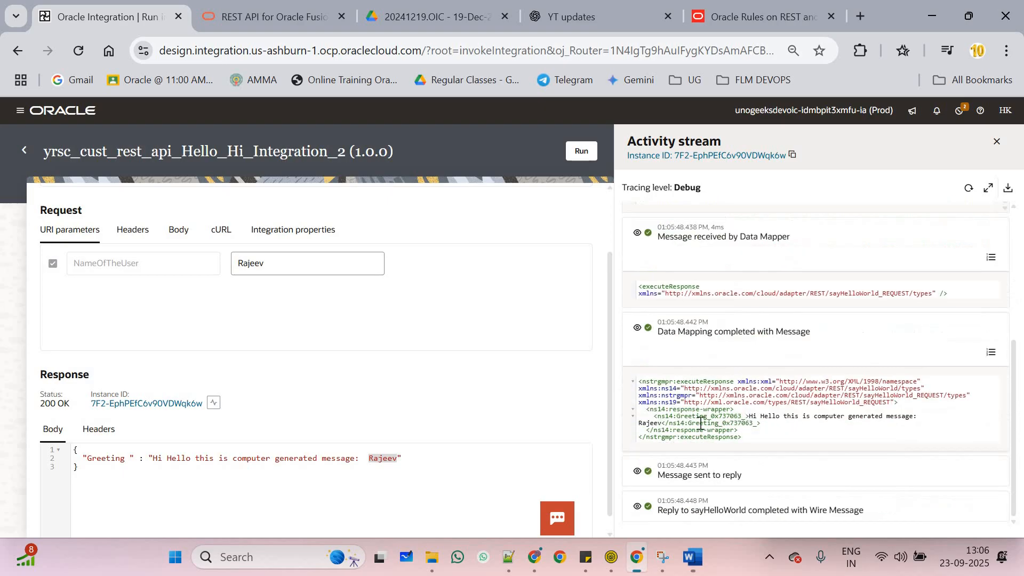
{"action": "left_click", "coordinate": [638, 471]}
{"action": "scroll", "coordinate": [652, 457], "scroll_direction": "down", "scroll_amount": 2}
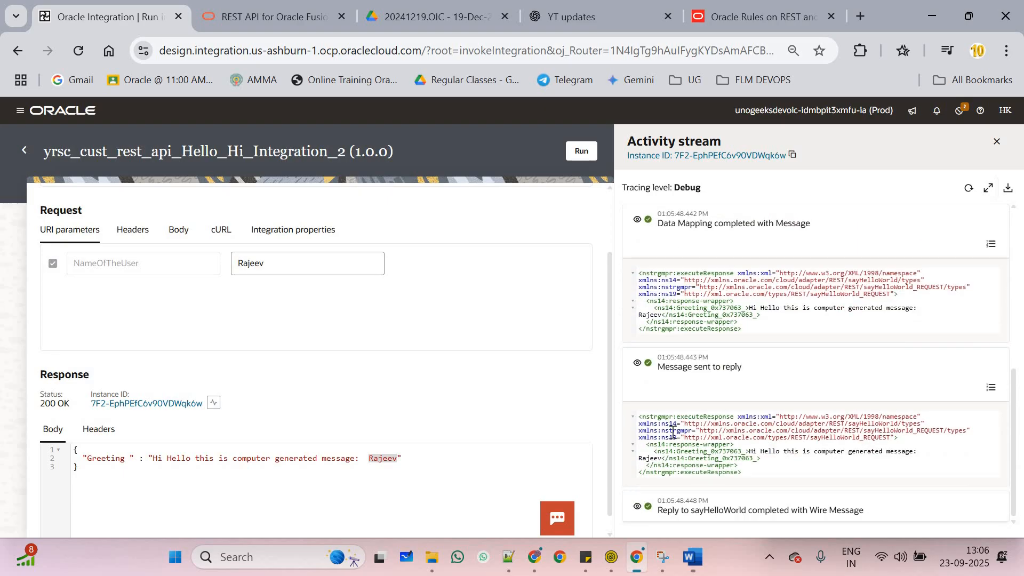
{"action": "left_click", "coordinate": [637, 506]}
{"action": "scroll", "coordinate": [693, 427], "scroll_direction": "down", "scroll_amount": 2}
{"action": "left_click", "coordinate": [997, 142]}
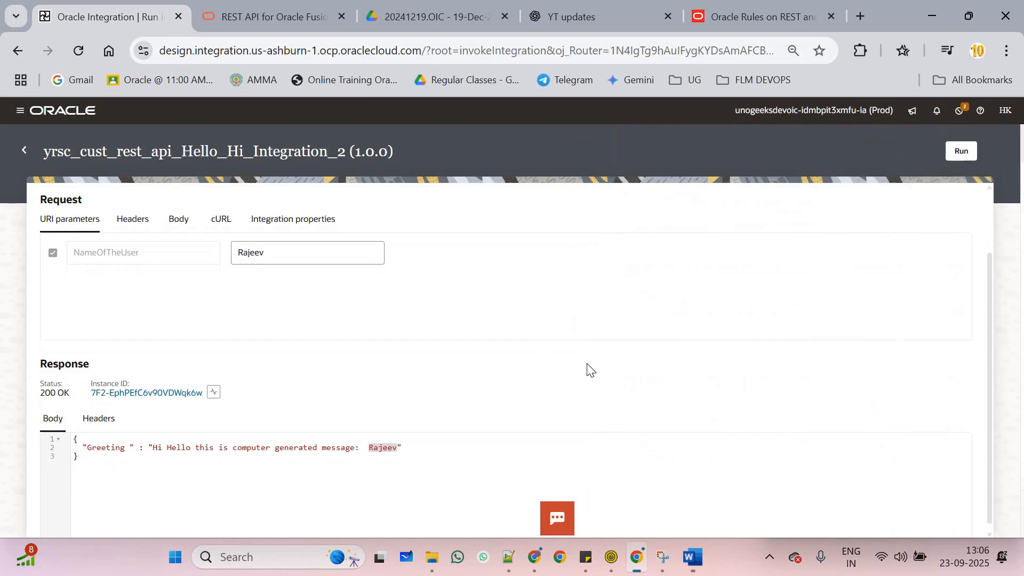
{"action": "scroll", "coordinate": [469, 293], "scroll_direction": "up", "scroll_amount": 2}
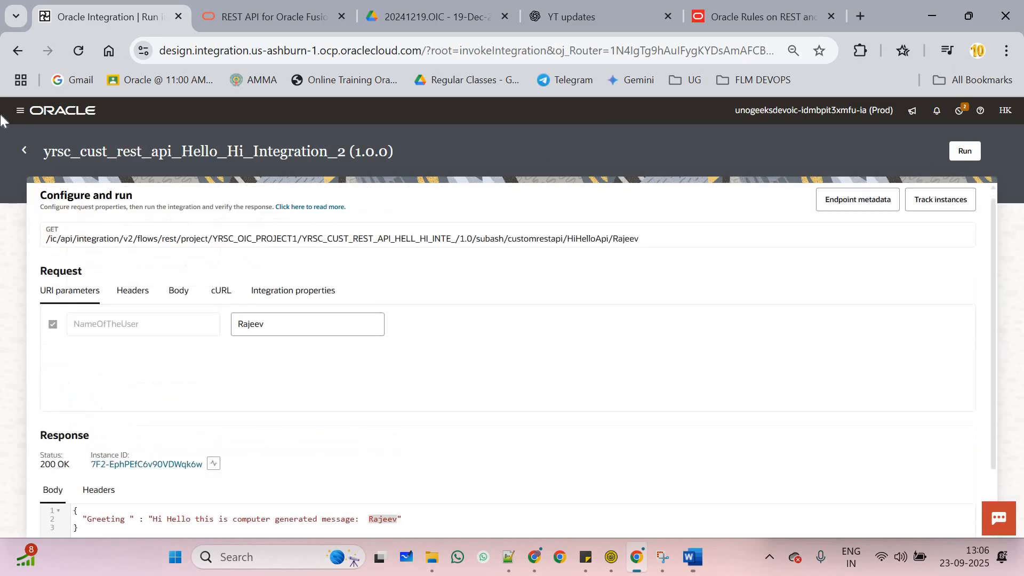
Open the integration's Configure editor and expand the connection details to see its usage
{"action": "left_click", "coordinate": [26, 152]}
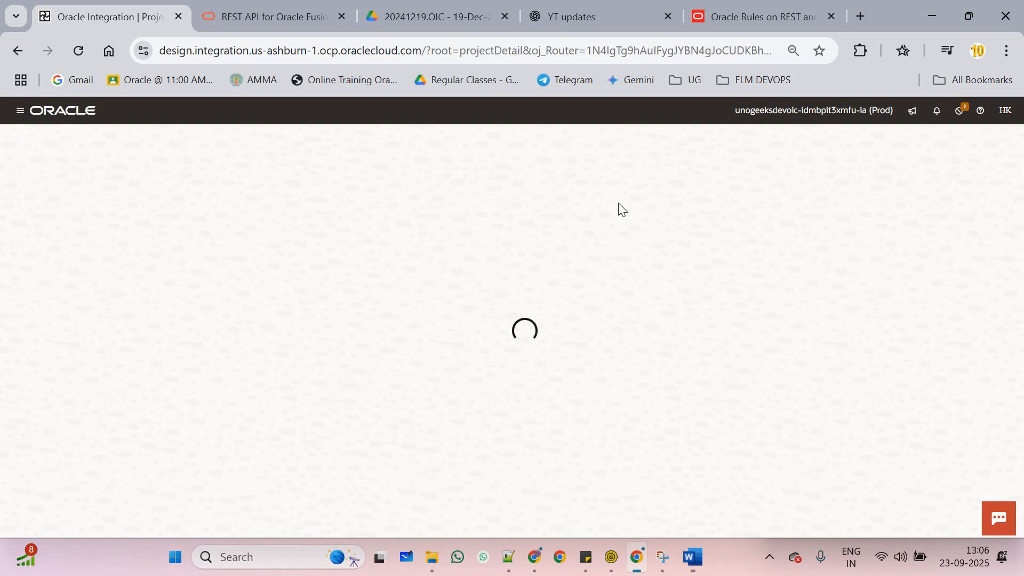
{"action": "left_click", "coordinate": [502, 311]}
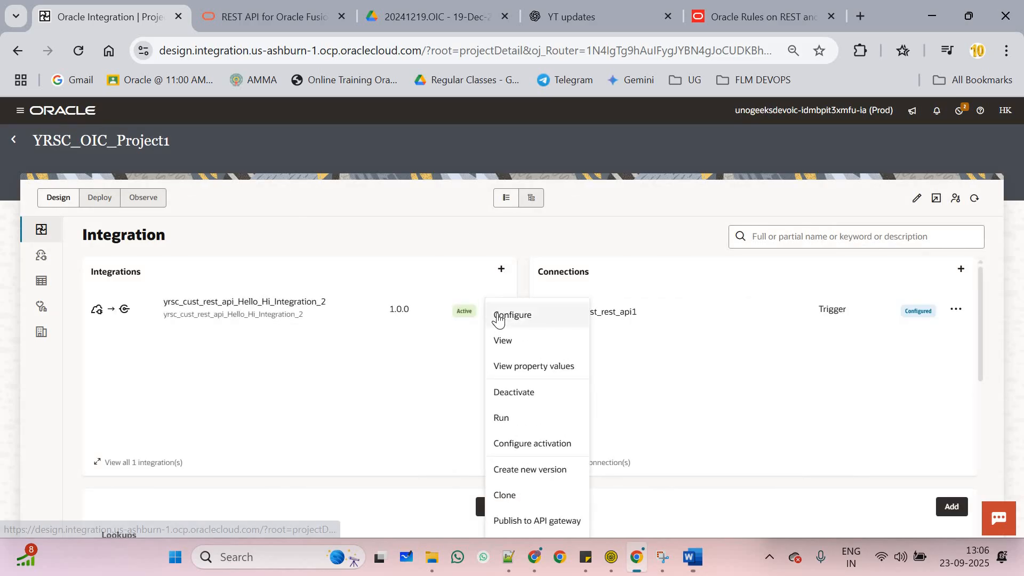
{"action": "scroll", "coordinate": [464, 414], "scroll_direction": "down", "scroll_amount": 2}
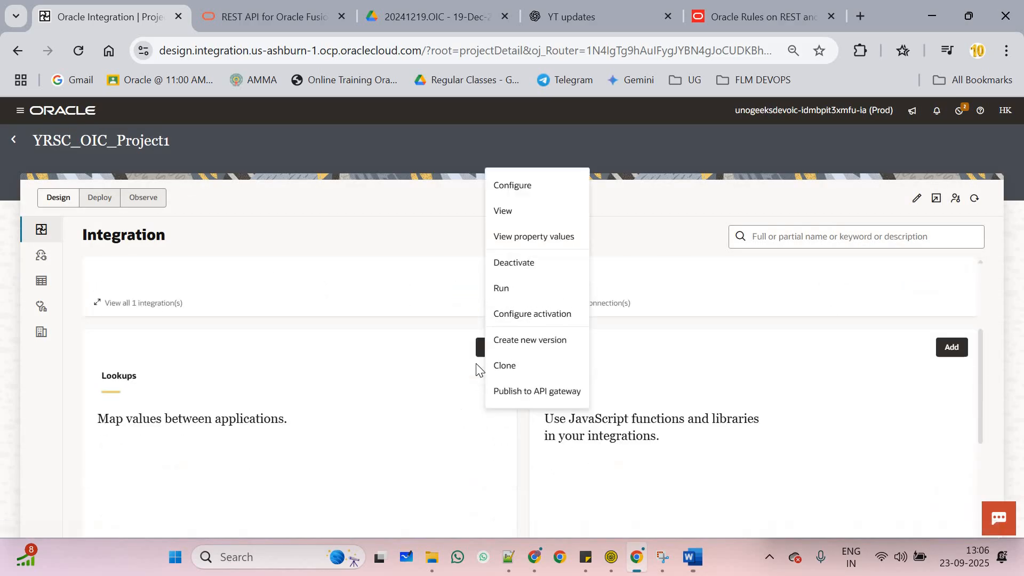
{"action": "scroll", "coordinate": [496, 400], "scroll_direction": "up", "scroll_amount": 2}
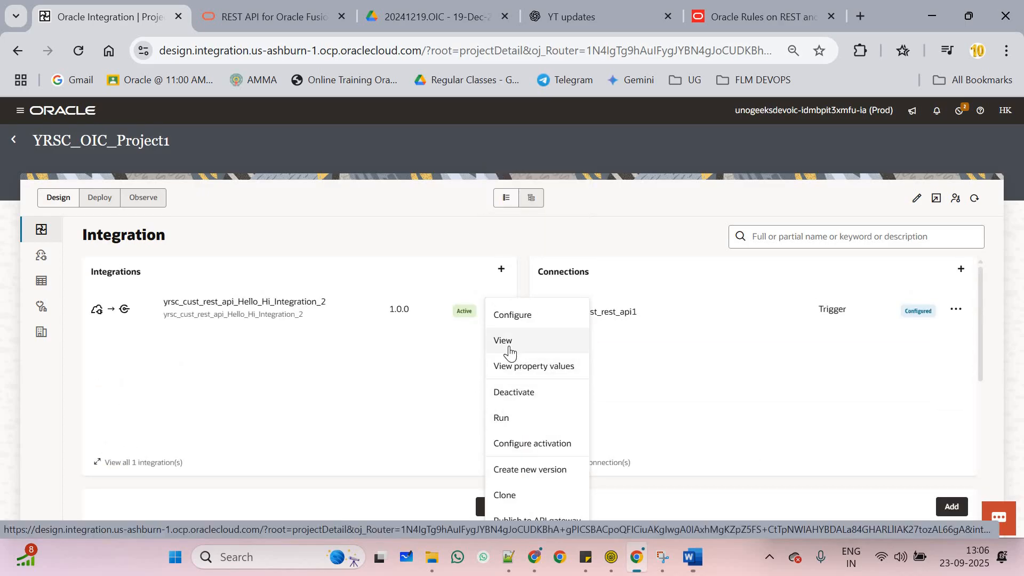
{"action": "left_click", "coordinate": [540, 320]}
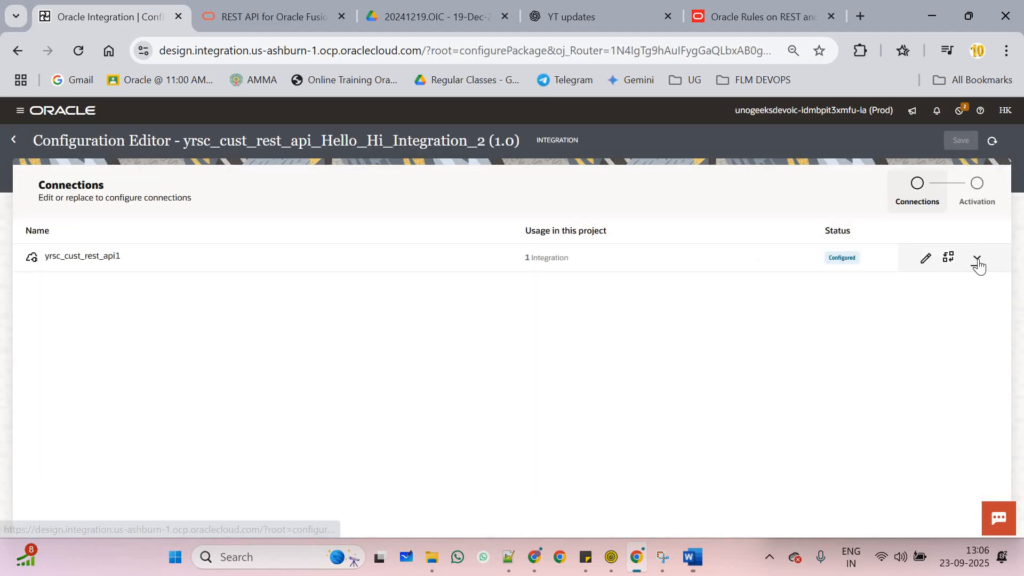
{"action": "left_click", "coordinate": [978, 262]}
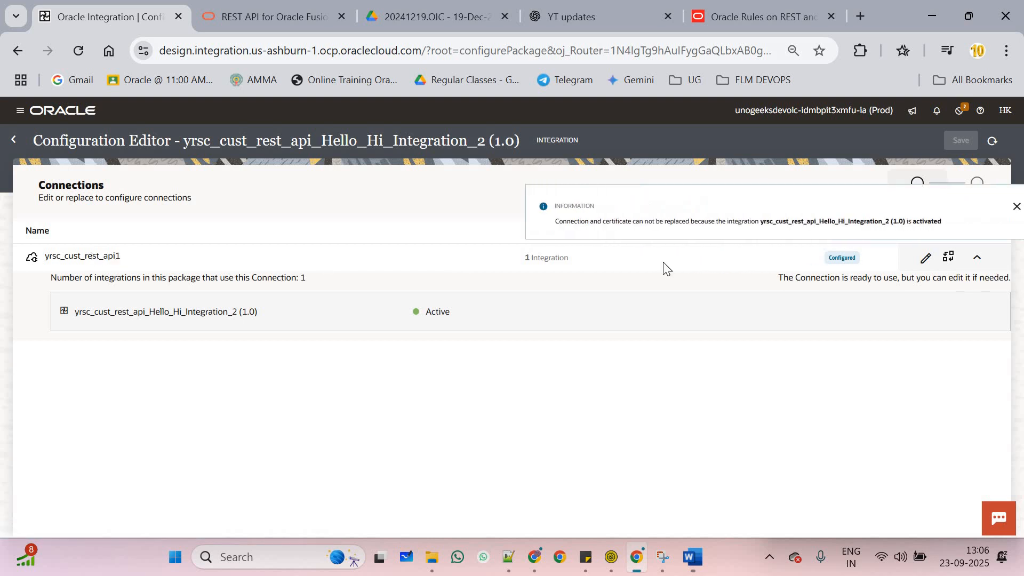
{"action": "left_click", "coordinate": [14, 139]}
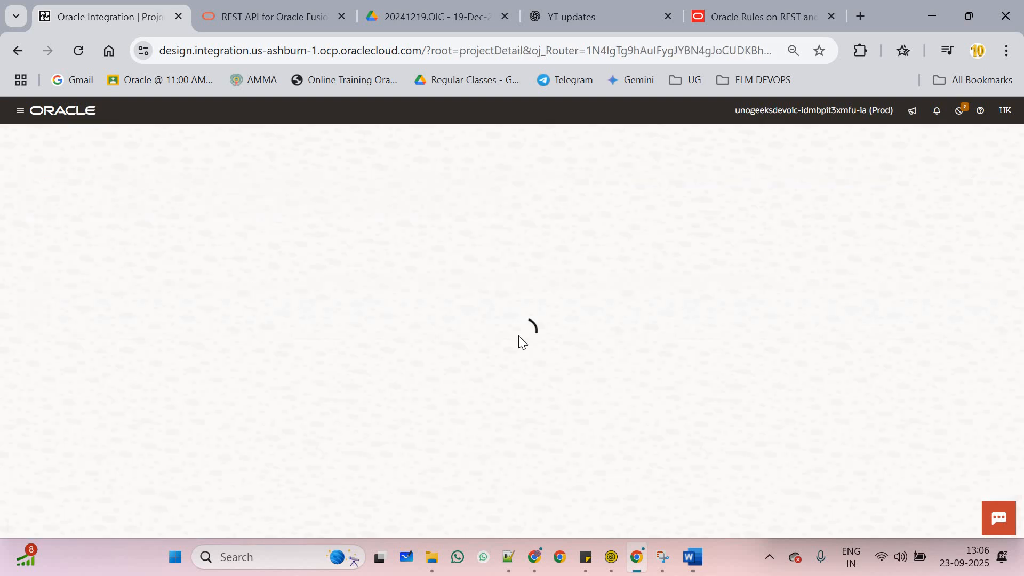
Look at the Publish to API gateway and Configure activation settings, dismissing both without changes
{"action": "left_click", "coordinate": [496, 309]}
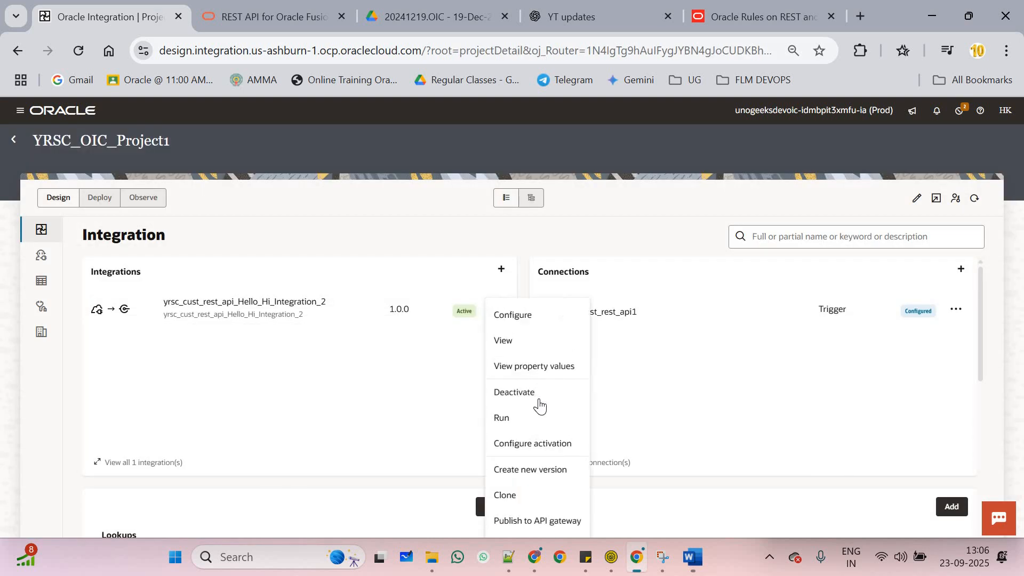
{"action": "left_click", "coordinate": [542, 520]}
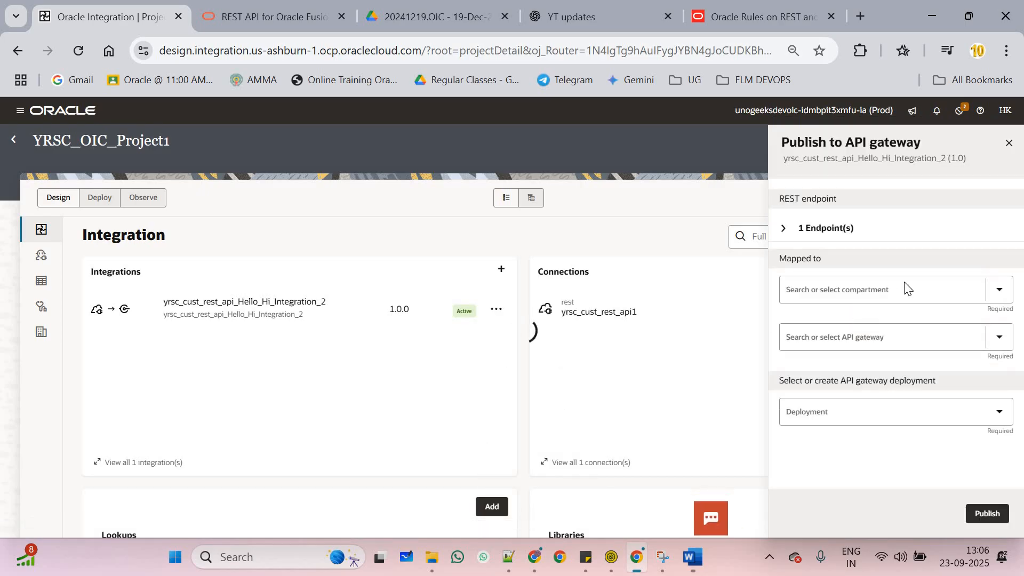
{"action": "left_click", "coordinate": [438, 314]}
{"action": "left_click", "coordinate": [495, 310]}
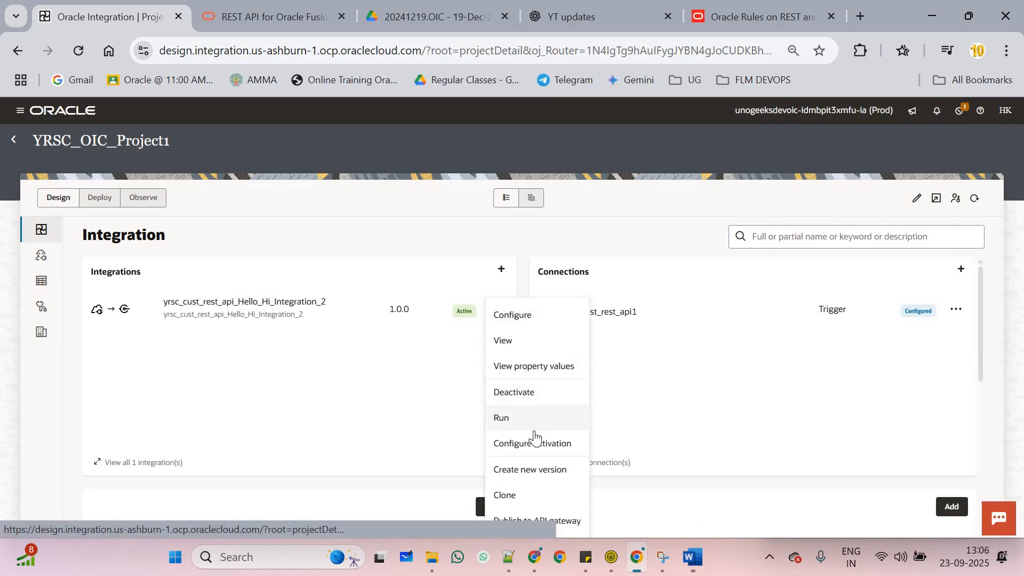
{"action": "left_click", "coordinate": [557, 446]}
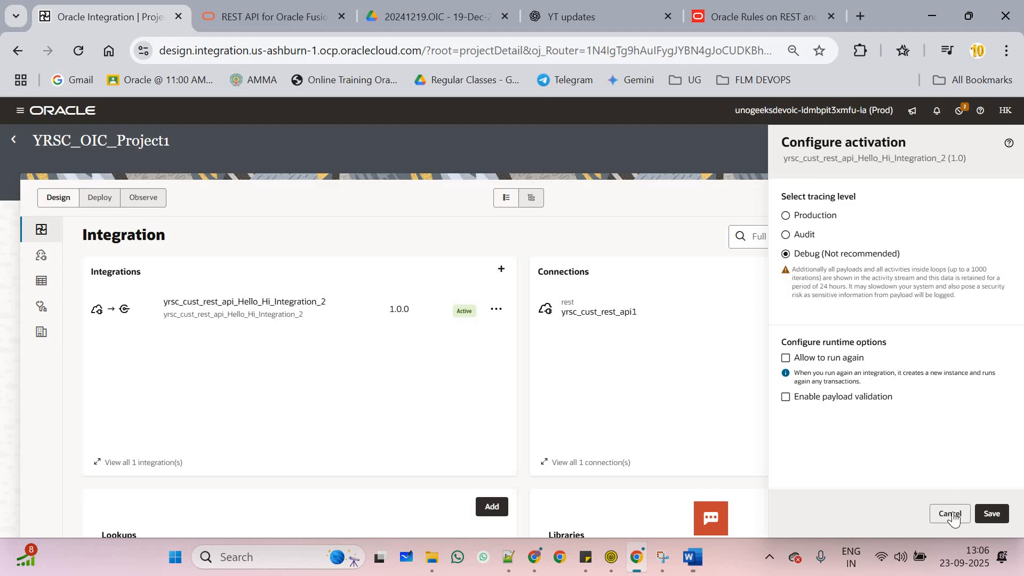
{"action": "left_click", "coordinate": [496, 310]}
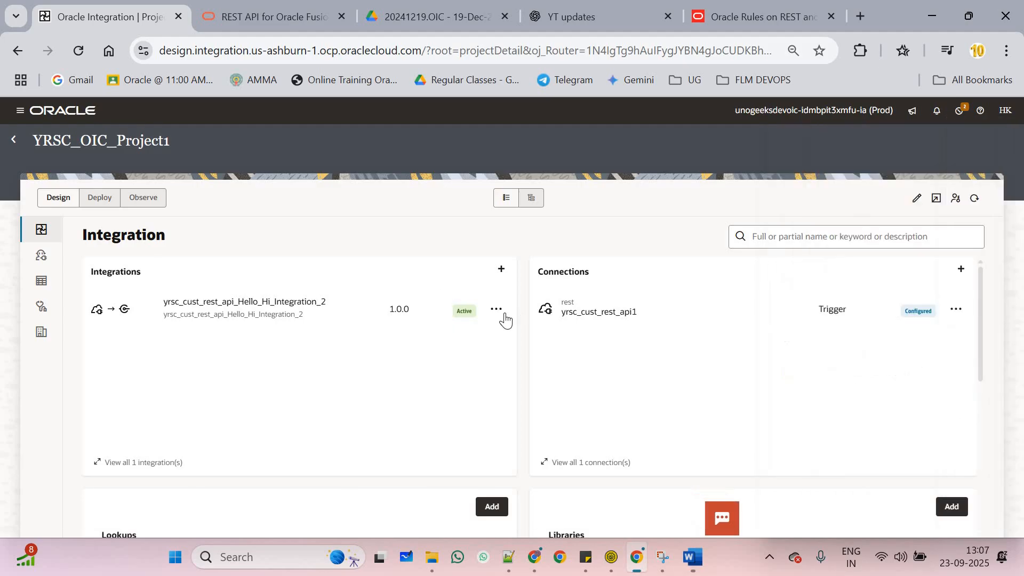
View the integration read-only, then check its property values, finding no integration property
{"action": "left_click", "coordinate": [497, 309]}
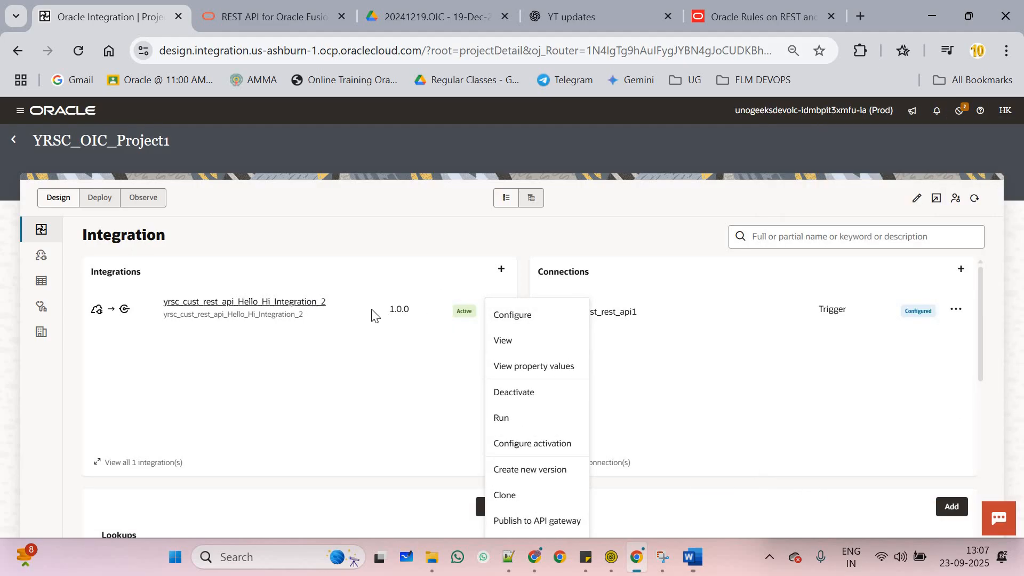
{"action": "left_click", "coordinate": [298, 309]}
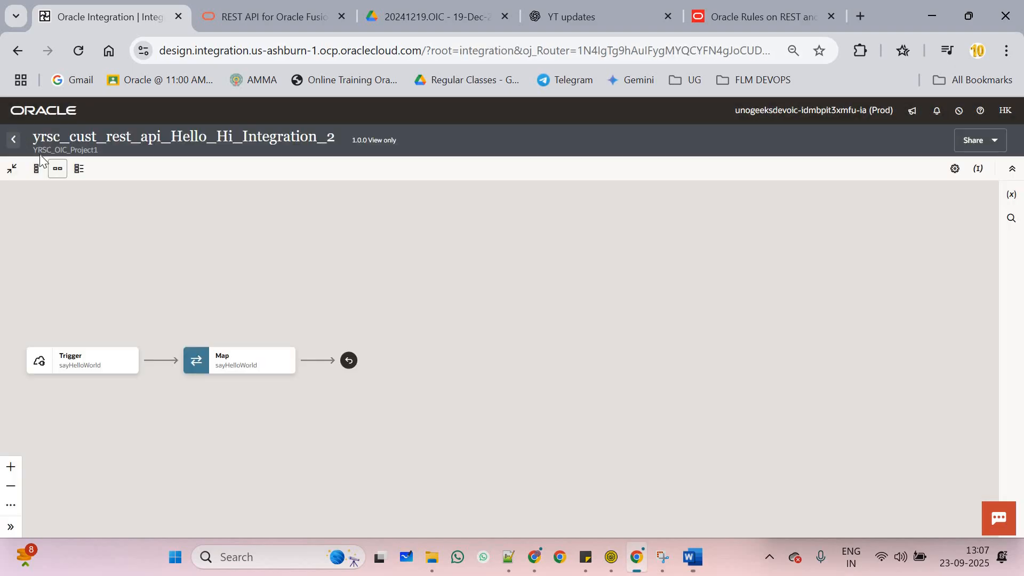
{"action": "left_click", "coordinate": [16, 140]}
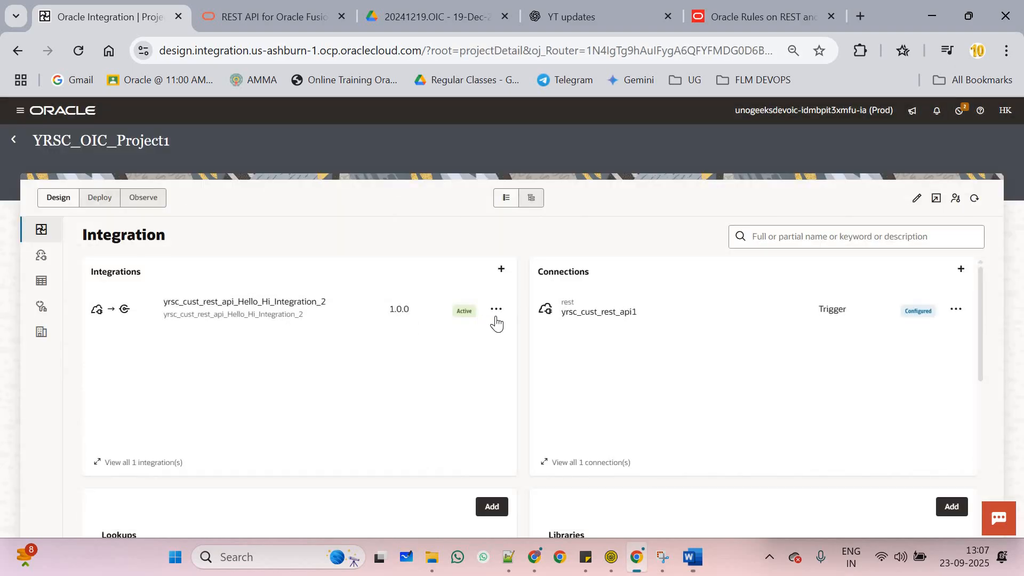
{"action": "left_click", "coordinate": [498, 311]}
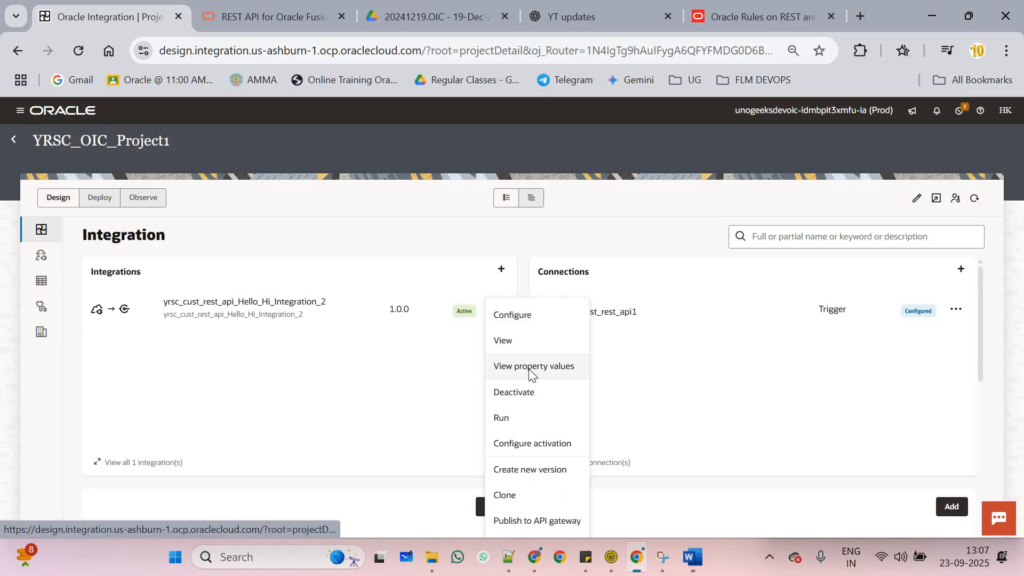
{"action": "left_click", "coordinate": [534, 369]}
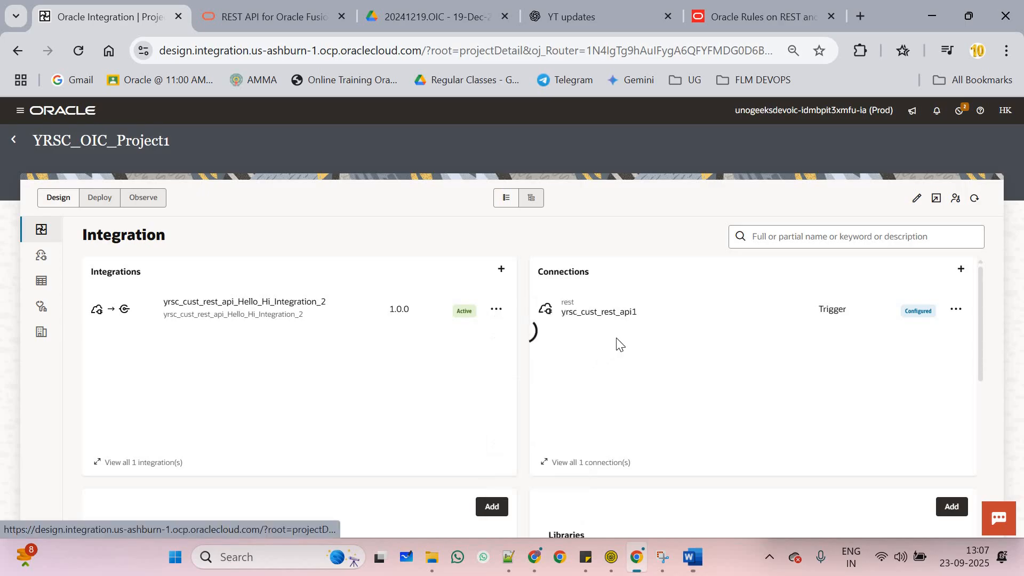
{"action": "left_click", "coordinate": [496, 310]}
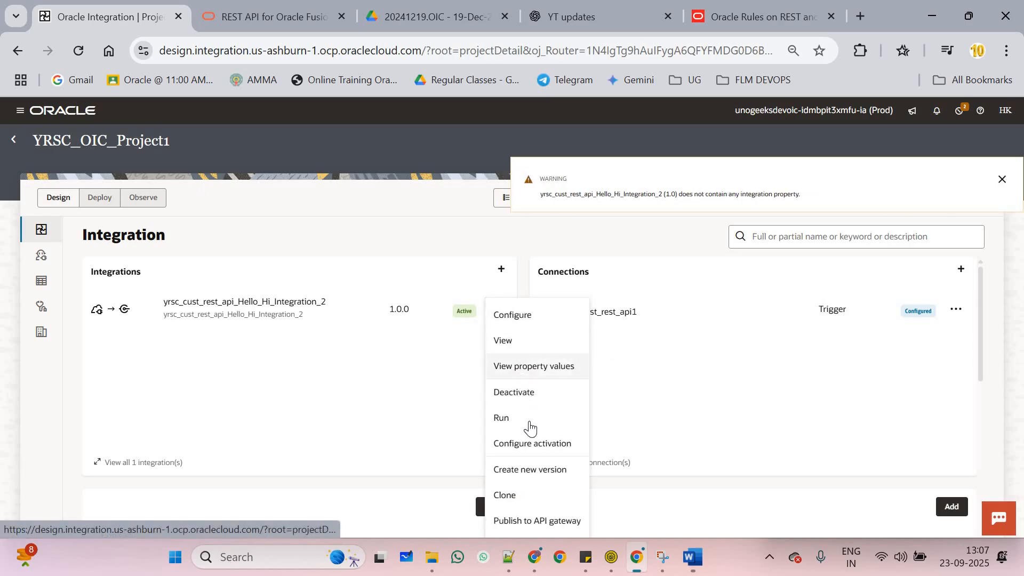
Copy the Hello_Hi endpoint URL from the Run page's Endpoint metadata
{"action": "left_click", "coordinate": [528, 422]}
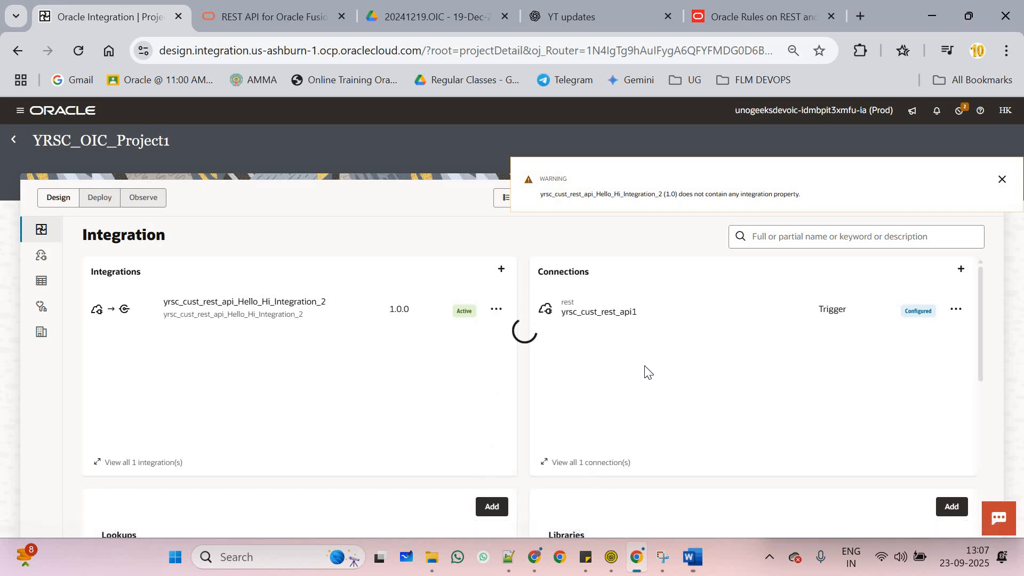
{"action": "left_click", "coordinate": [871, 221]}
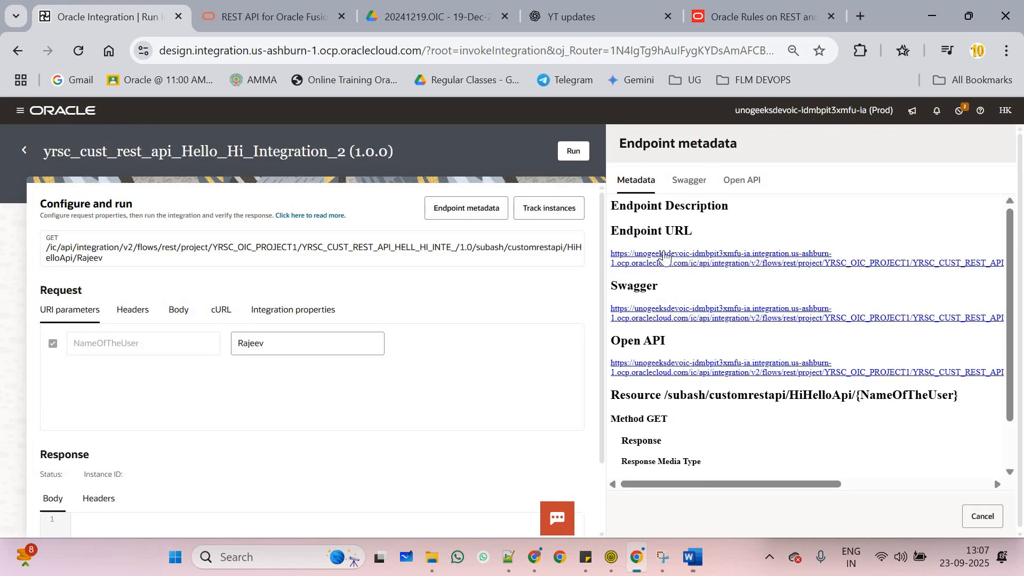
{"action": "right_click", "coordinate": [753, 267]}
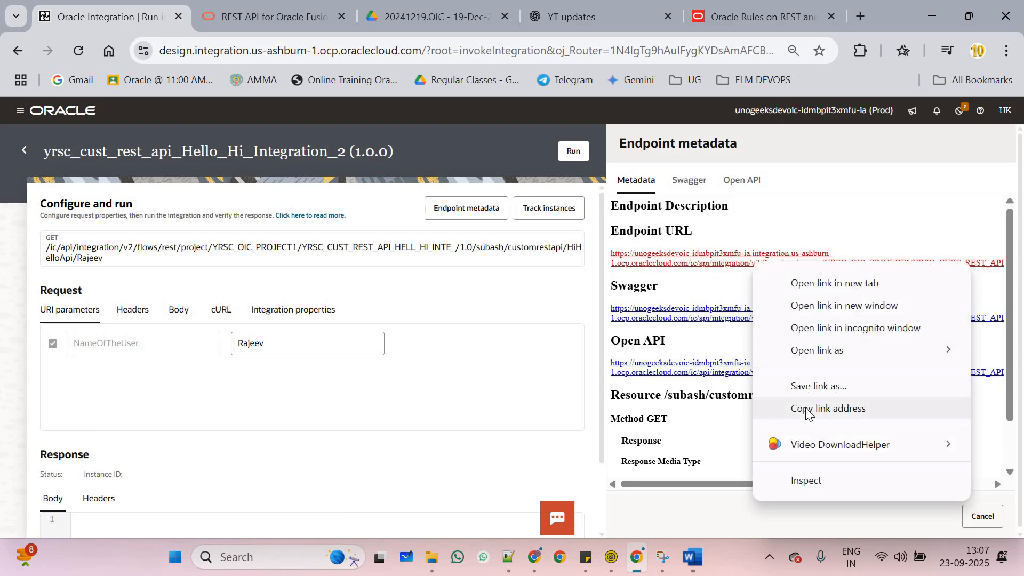
{"action": "left_click", "coordinate": [828, 409]}
{"action": "left_click", "coordinate": [508, 557]}
Paste the Hello_Hi endpoint URL onto new line 40 and strip its leading tabs
{"action": "scroll", "coordinate": [451, 398], "scroll_direction": "down", "scroll_amount": 4}
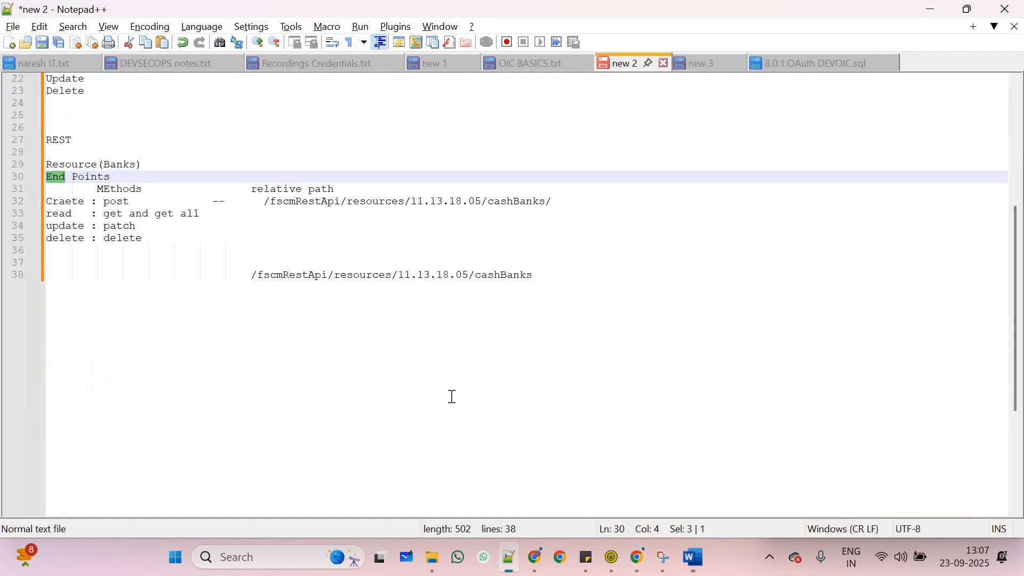
{"action": "left_click", "coordinate": [452, 397]}
{"action": "key", "text": "Return"}
{"action": "key", "text": "Return"}
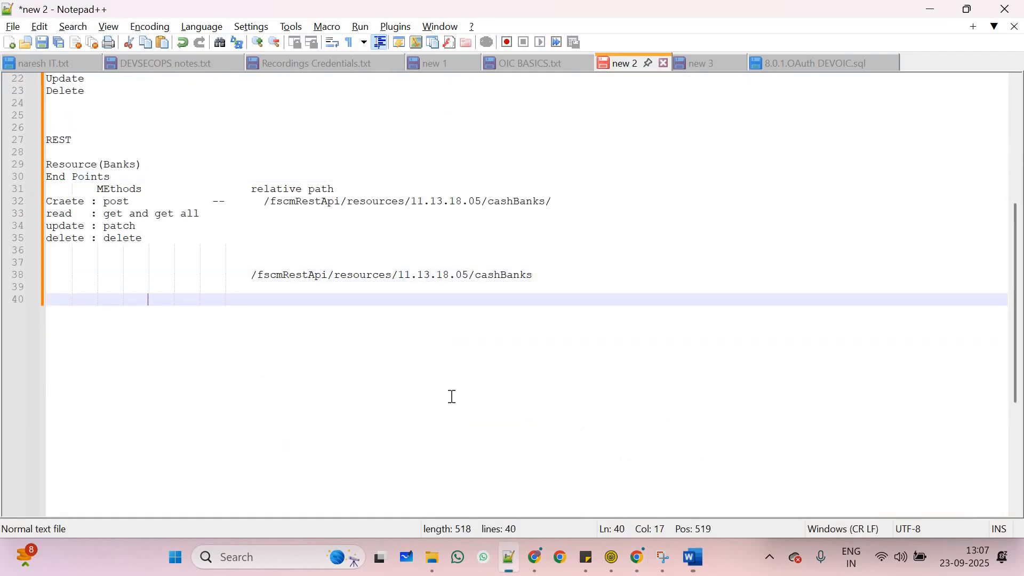
{"action": "key", "text": "BackSpace"}
{"action": "key", "text": "BackSpace"}
{"action": "key", "text": "ctrl+v"}
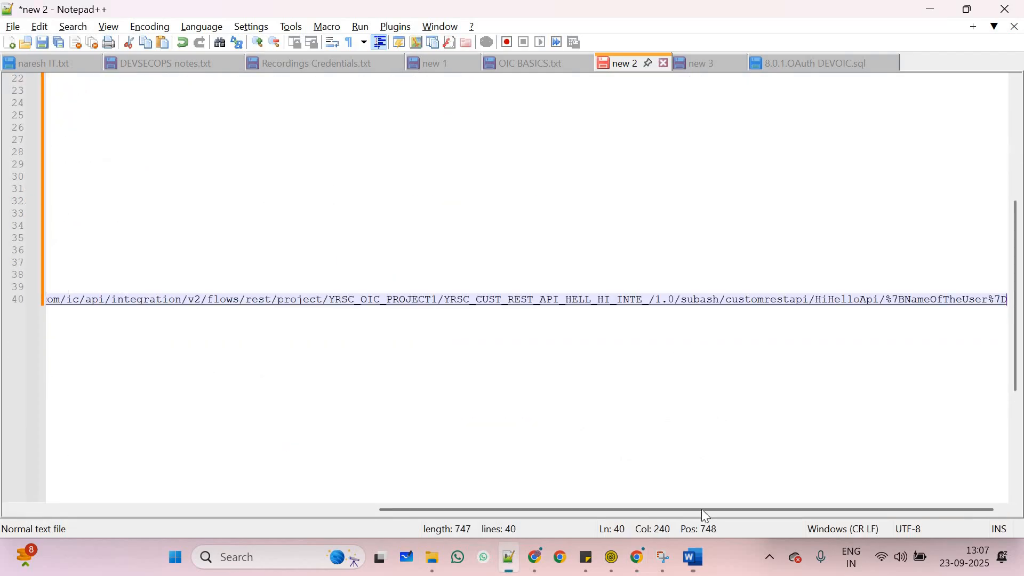
{"action": "left_click_drag", "start_coordinate": [706, 511], "coordinate": [551, 501]}
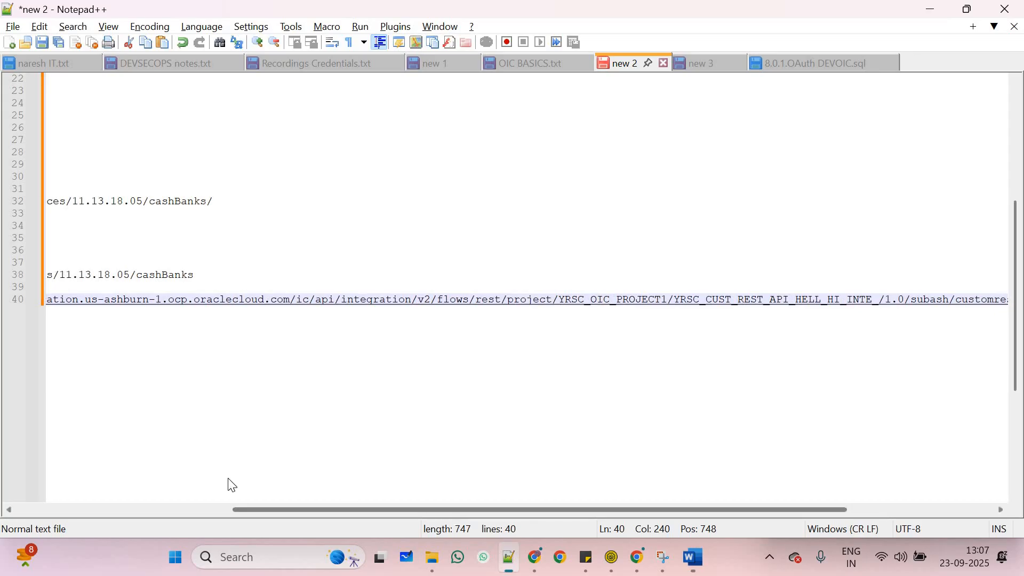
{"action": "left_click_drag", "start_coordinate": [228, 479], "coordinate": [204, 441]}
{"action": "left_click_drag", "start_coordinate": [88, 300], "coordinate": [13, 296]}
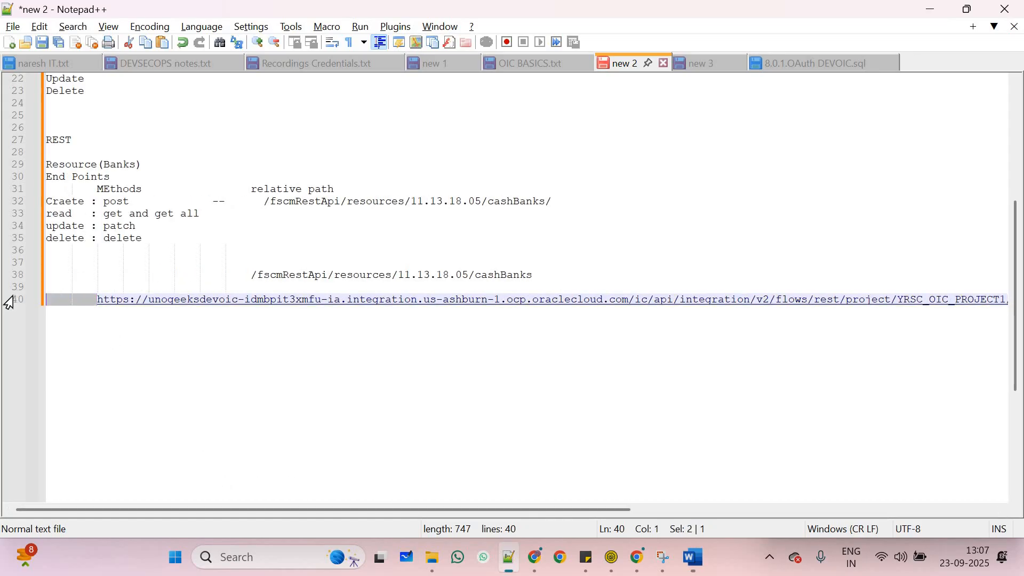
{"action": "key", "text": "BackSpace"}
Copy the endpoint URL link from line 40 of the notes
{"action": "left_click_drag", "start_coordinate": [358, 508], "coordinate": [211, 484]}
{"action": "key", "text": "alt+Tab"}
{"action": "key", "text": "alt+Tab"}
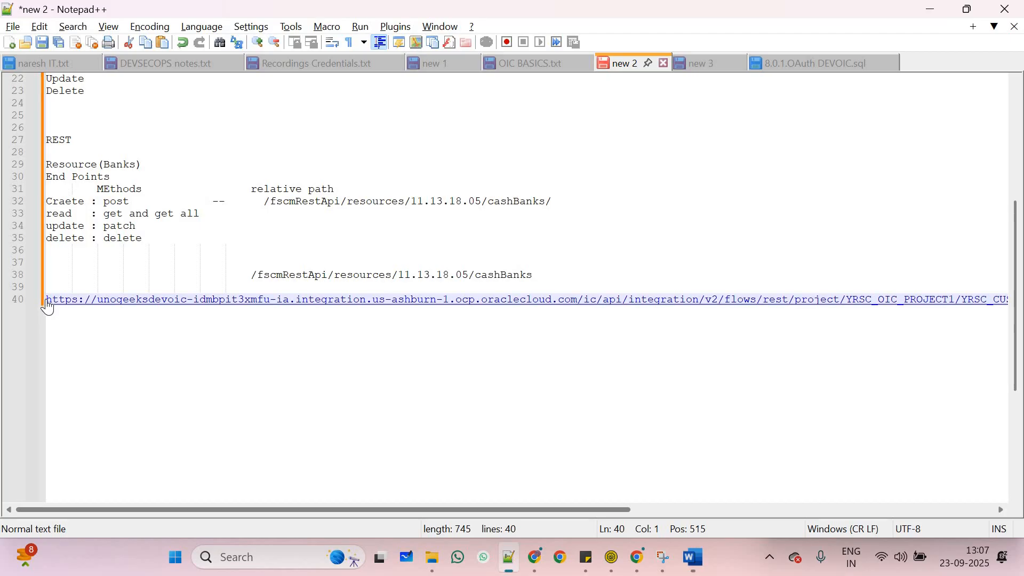
{"action": "right_click", "coordinate": [101, 316]}
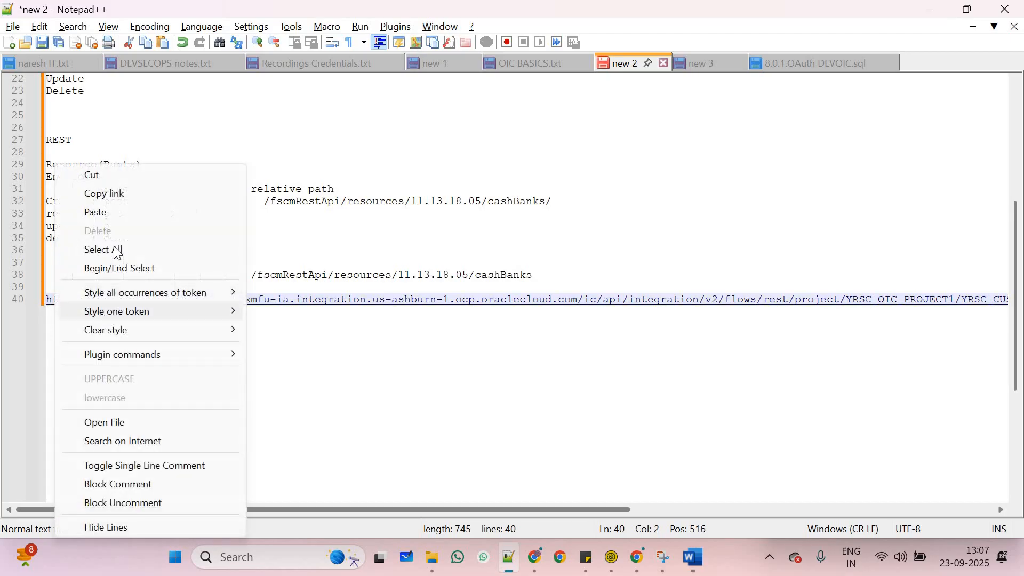
{"action": "left_click", "coordinate": [133, 192]}
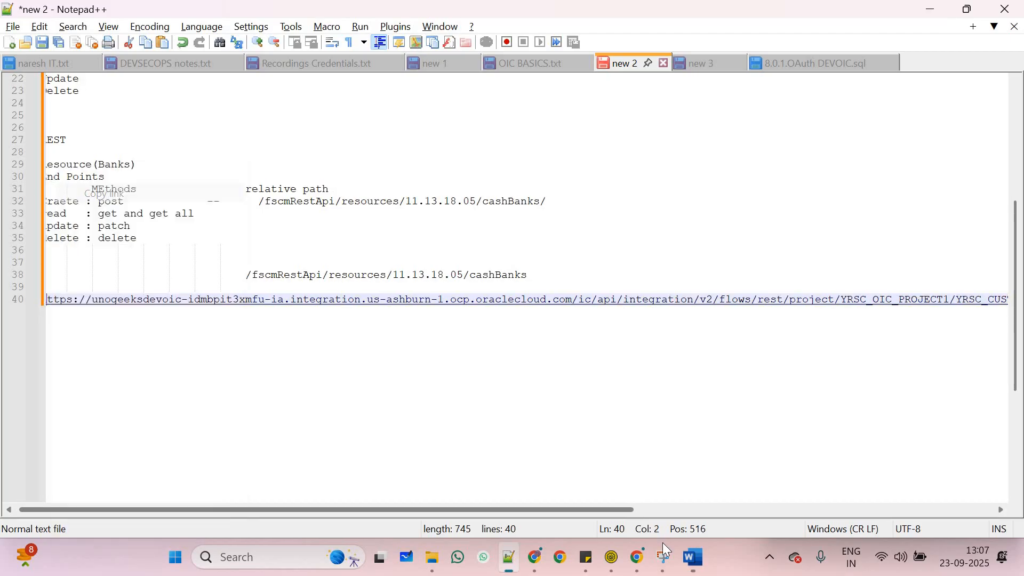
{"action": "left_click", "coordinate": [613, 558]}
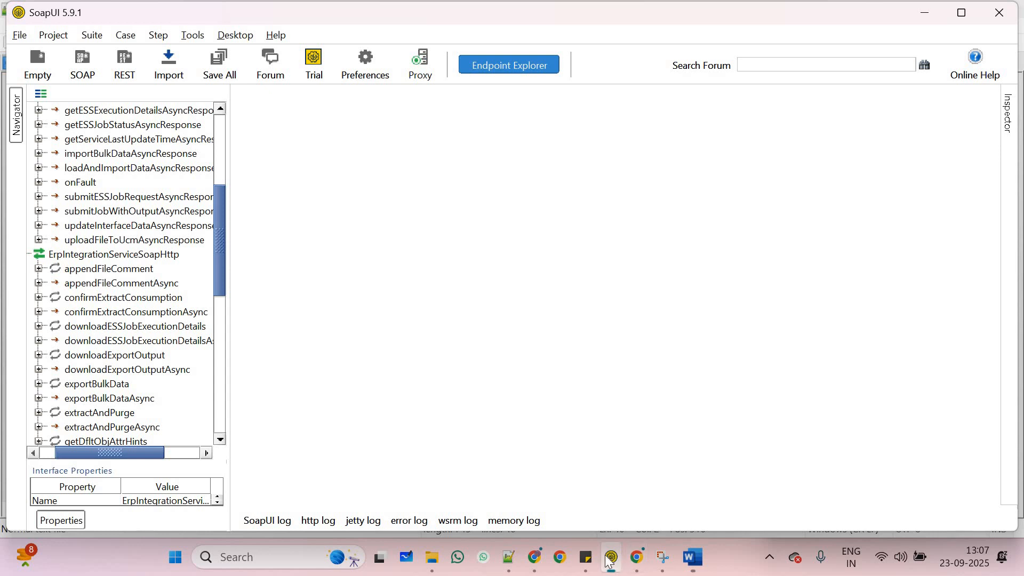
{"action": "left_click", "coordinate": [276, 556]}
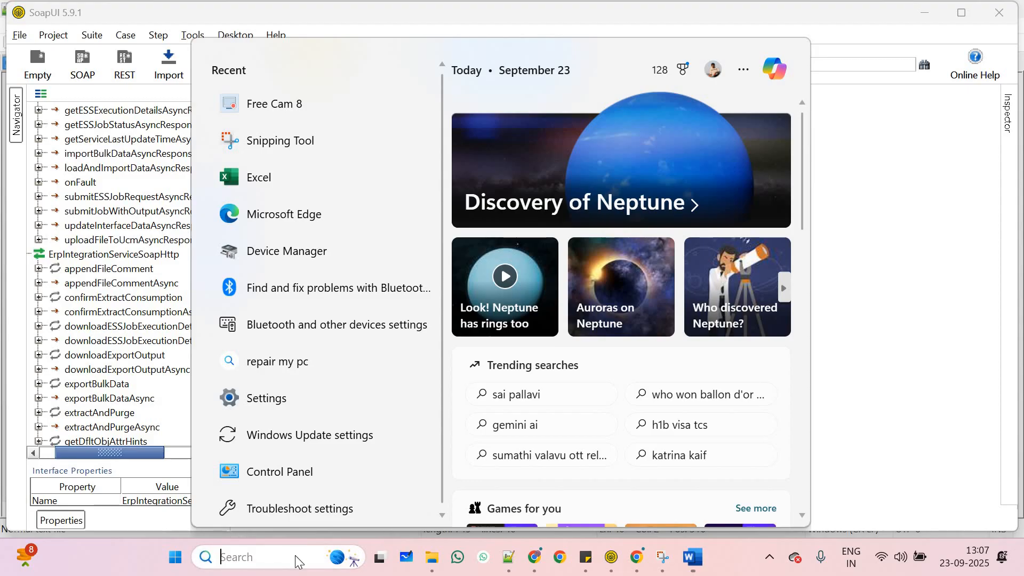
{"action": "type", "text": "mon"}
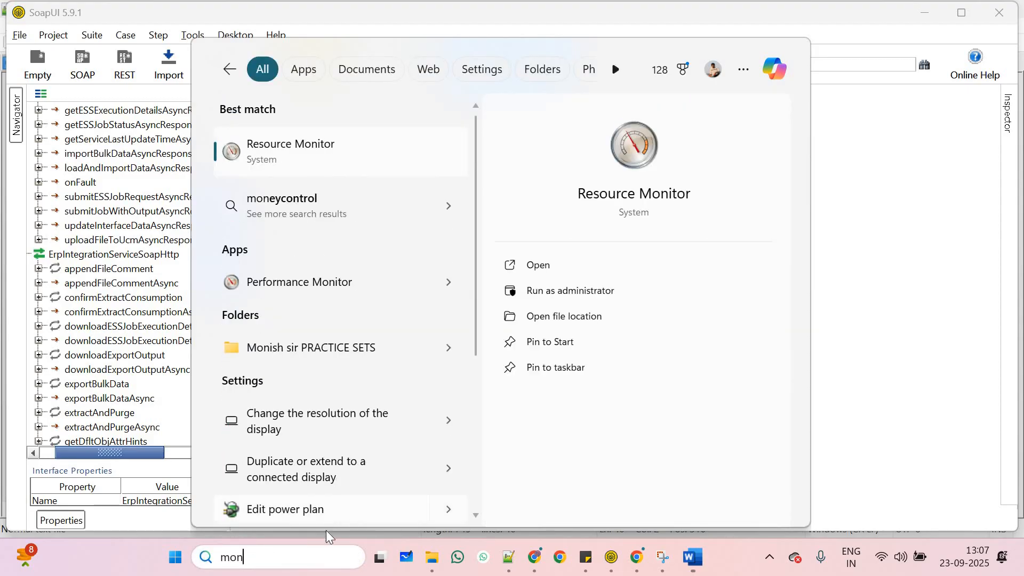
{"action": "scroll", "coordinate": [325, 509], "scroll_direction": "down", "scroll_amount": 3}
{"action": "left_click", "coordinate": [621, 563]}
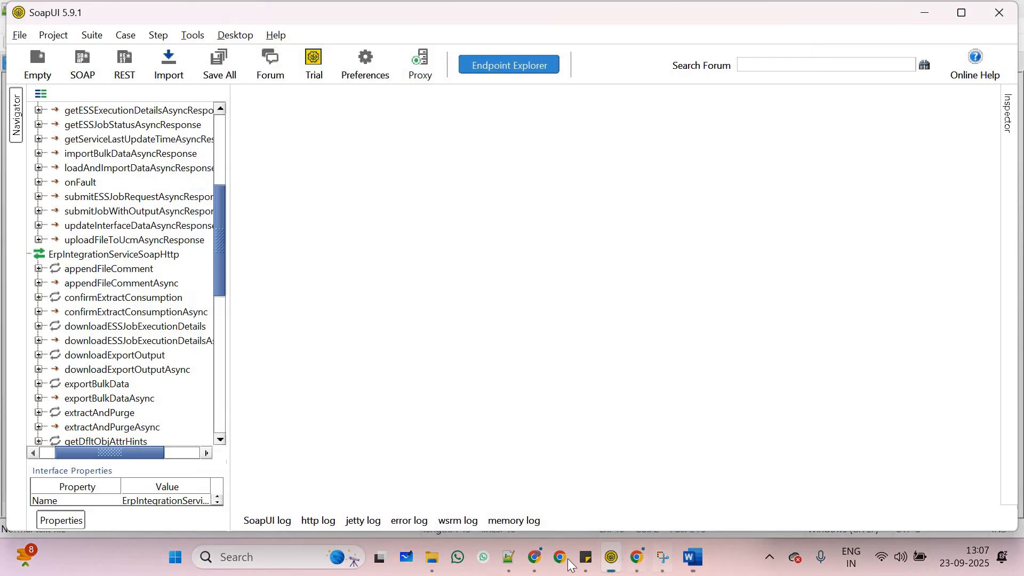
{"action": "left_click", "coordinate": [640, 560]}
{"action": "left_click", "coordinate": [612, 558]}
{"action": "mouse_move", "coordinate": [432, 558]}
{"action": "left_click", "coordinate": [344, 462]}
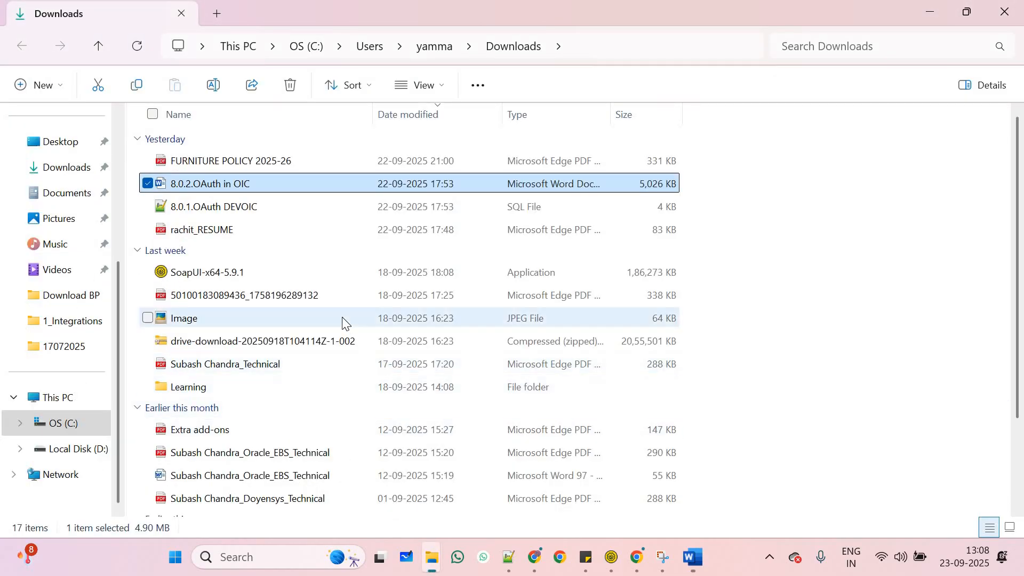
{"action": "scroll", "coordinate": [343, 322], "scroll_direction": "down", "scroll_amount": 2}
{"action": "scroll", "coordinate": [406, 320], "scroll_direction": "up", "scroll_amount": 2}
{"action": "key", "text": "alt+Tab"}
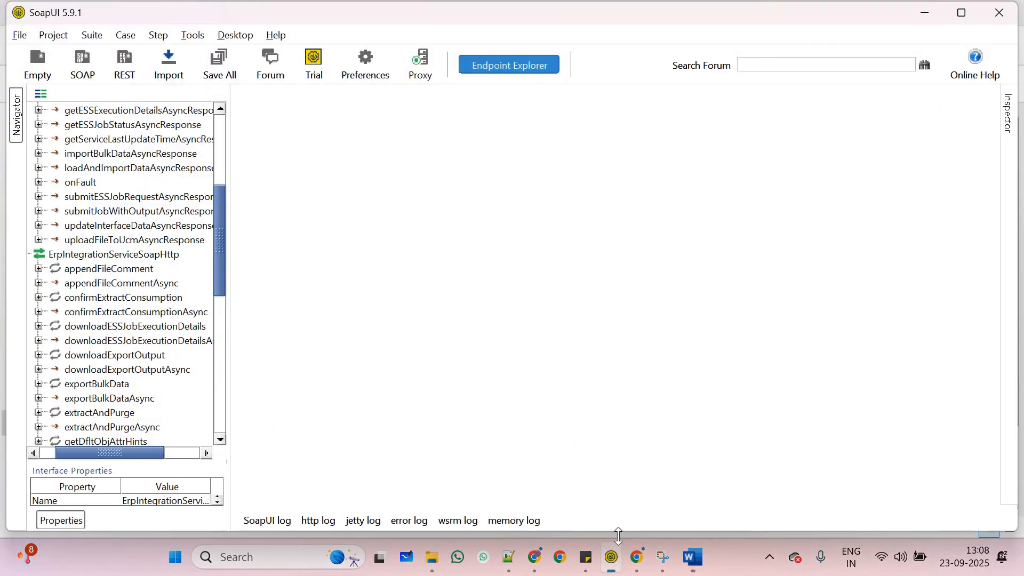
{"action": "mouse_move", "coordinate": [432, 557]}
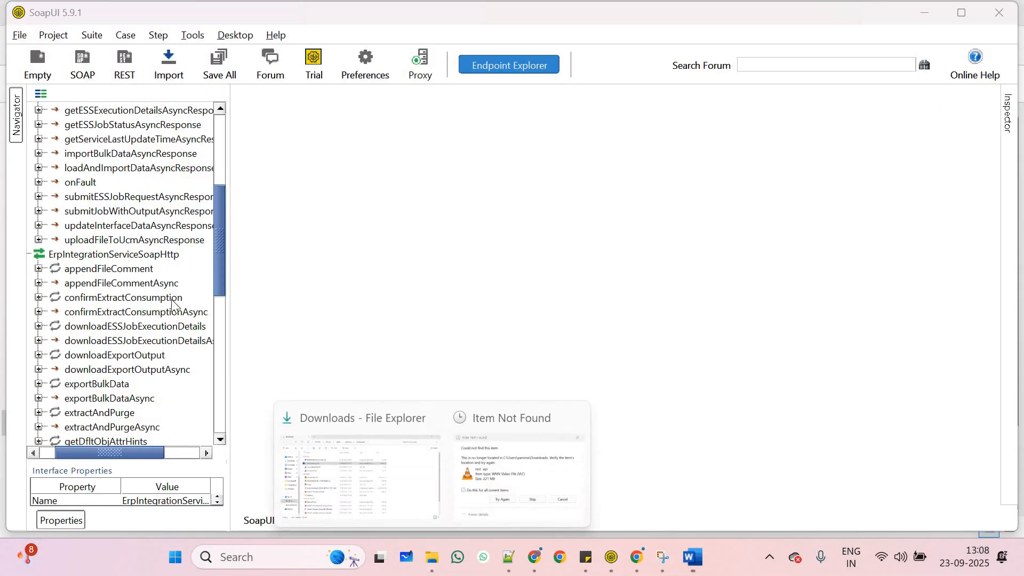
{"action": "left_click", "coordinate": [344, 462]}
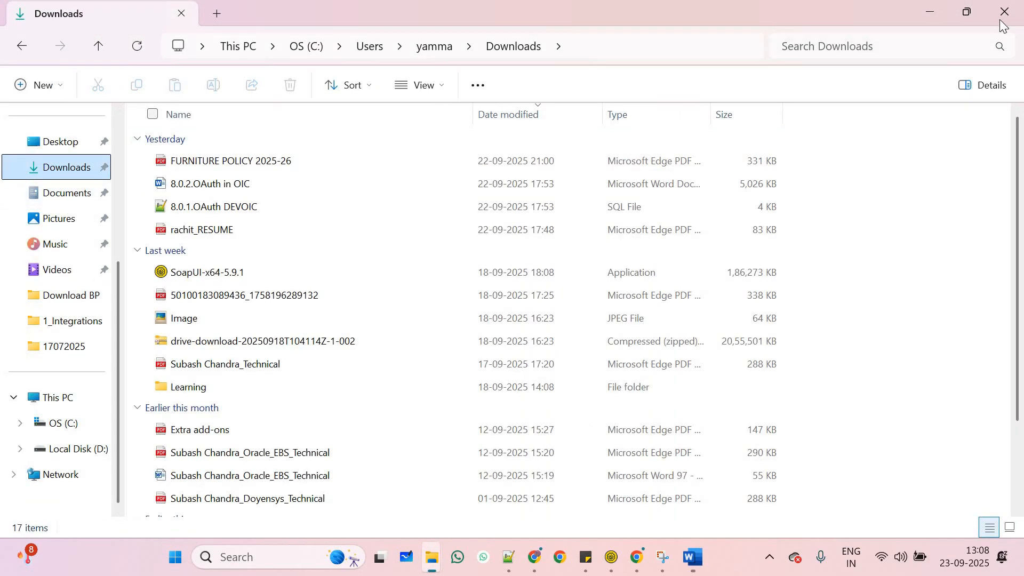
{"action": "left_click", "coordinate": [1004, 13]}
{"action": "left_click", "coordinate": [302, 549]}
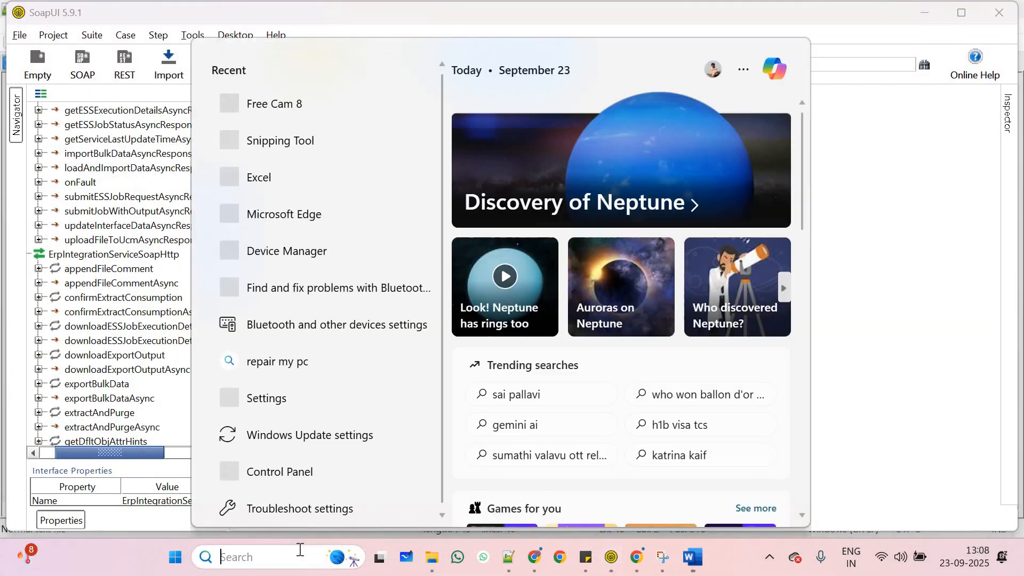
{"action": "type", "text": "mon"}
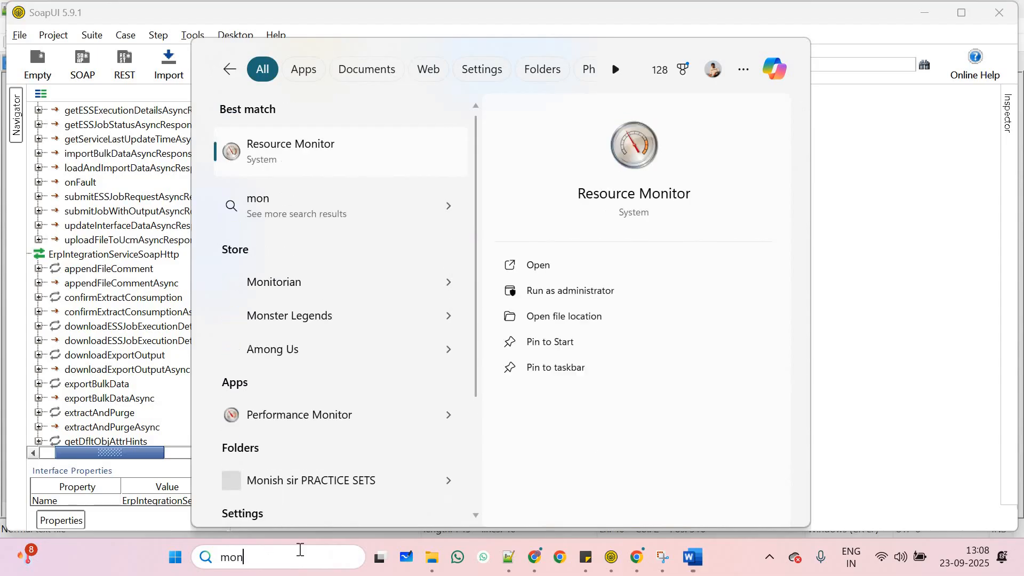
{"action": "key", "text": "BackSpace"}
{"action": "key", "text": "BackSpace"}
{"action": "type", "text": "res"}
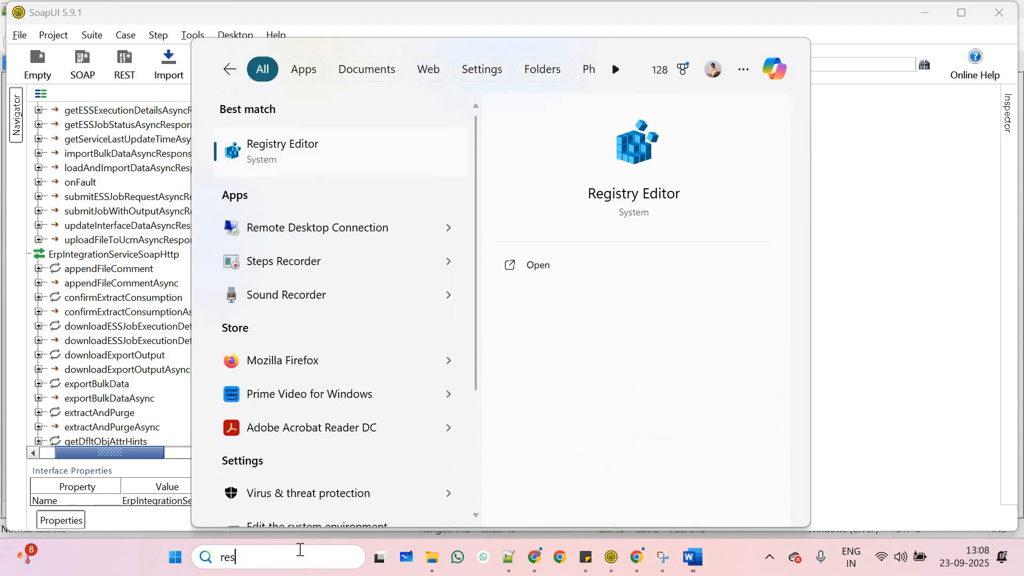
{"action": "type", "text": "p api"}
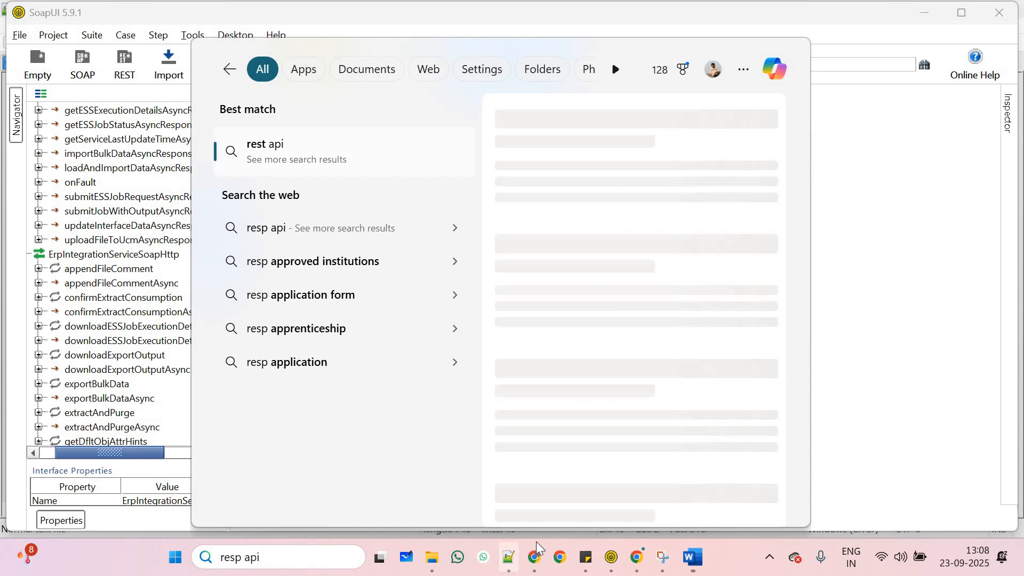
{"action": "left_click", "coordinate": [513, 558]}
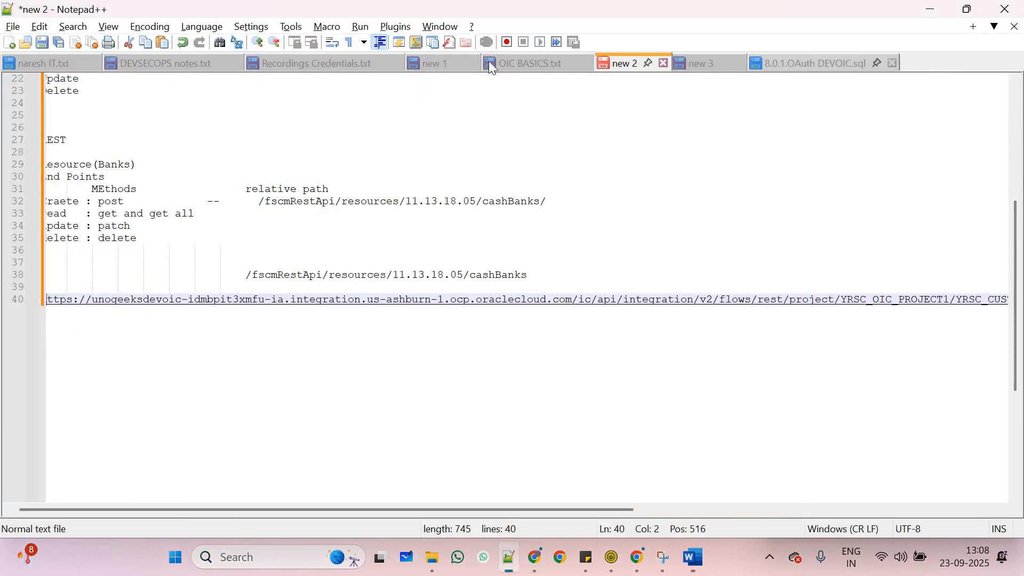
Search OIC BASICS.txt for 'rest' to find the earlier REST endpoint URLs, around line 313
{"action": "left_click", "coordinate": [514, 62]}
{"action": "key", "text": "ctrl+f"}
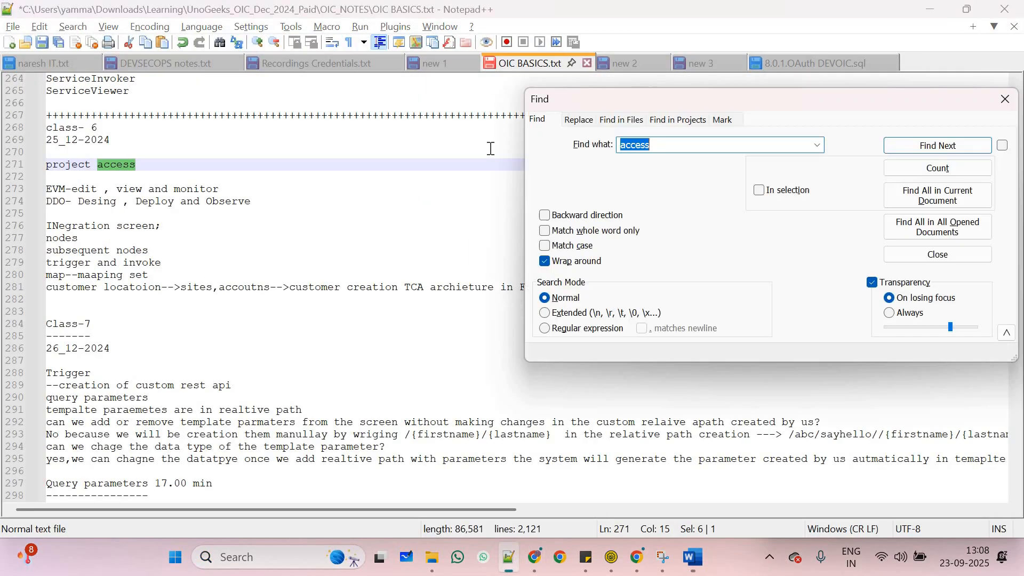
{"action": "type", "text": "rest"}
{"action": "key", "text": "Return"}
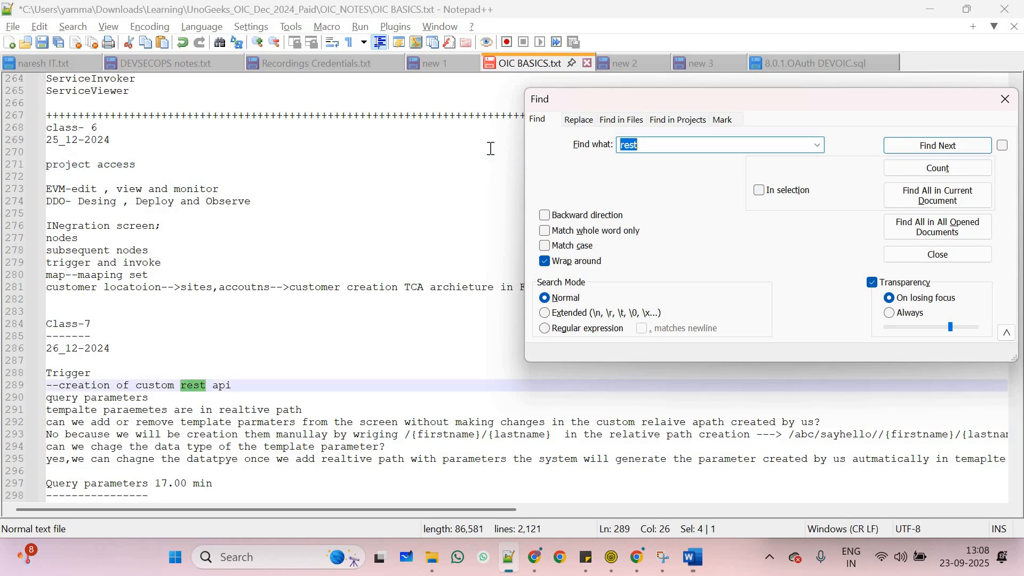
{"action": "key", "text": "Return"}
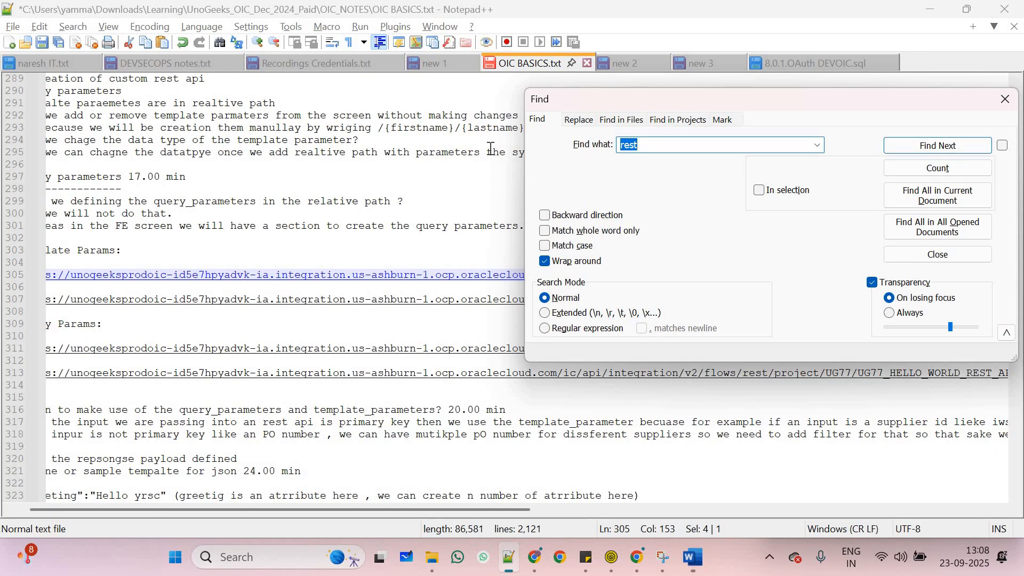
{"action": "key", "text": "Return"}
{"action": "key", "text": "Return"}
{"action": "key", "text": "Return"}
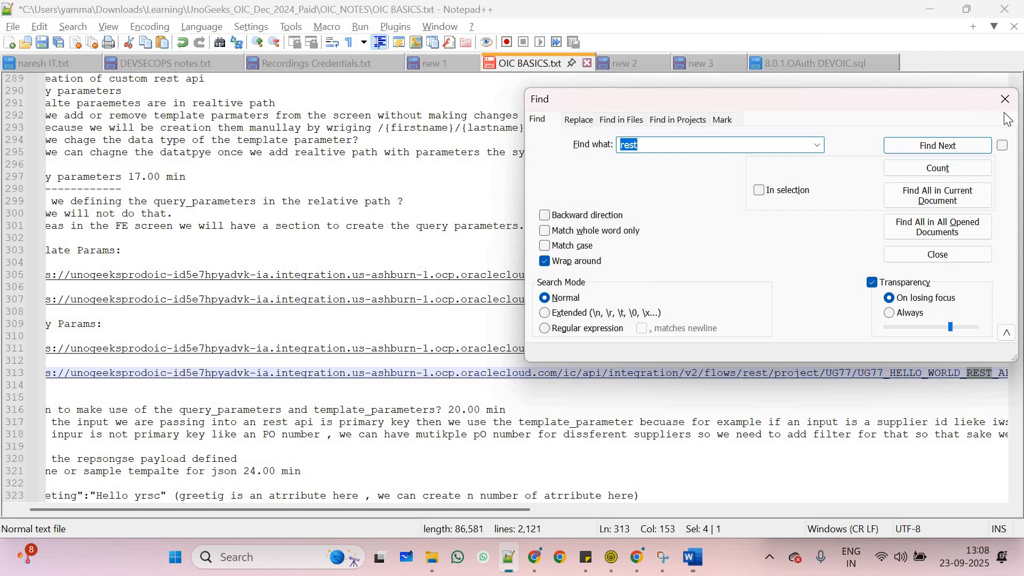
{"action": "left_click", "coordinate": [1005, 102]}
{"action": "key", "text": "alt+Tab"}
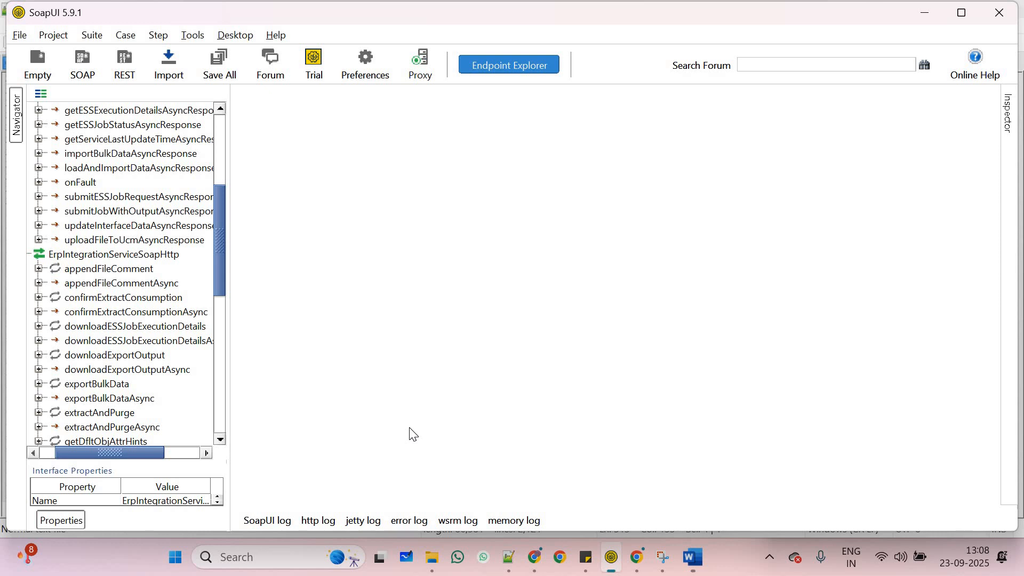
Launch Postman and start a new empty request
{"action": "left_click", "coordinate": [294, 559]}
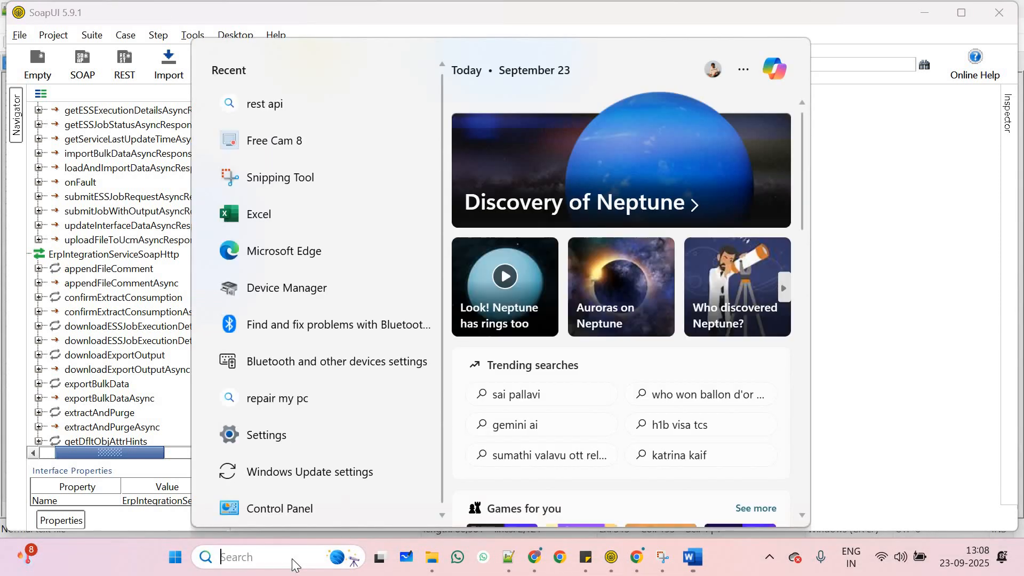
{"action": "type", "text": "pos"}
{"action": "key", "text": "Return"}
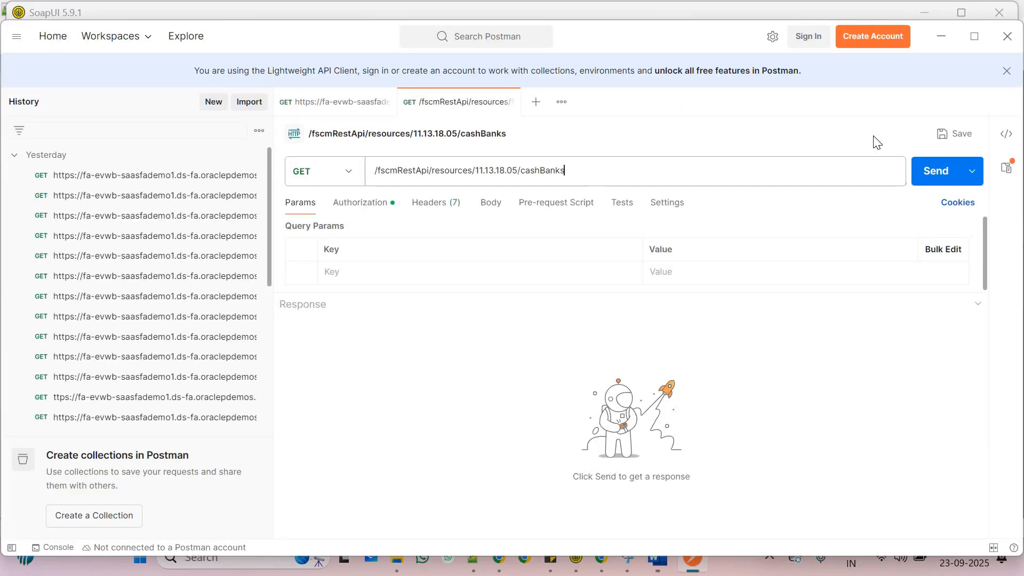
{"action": "triple_click", "coordinate": [437, 159]}
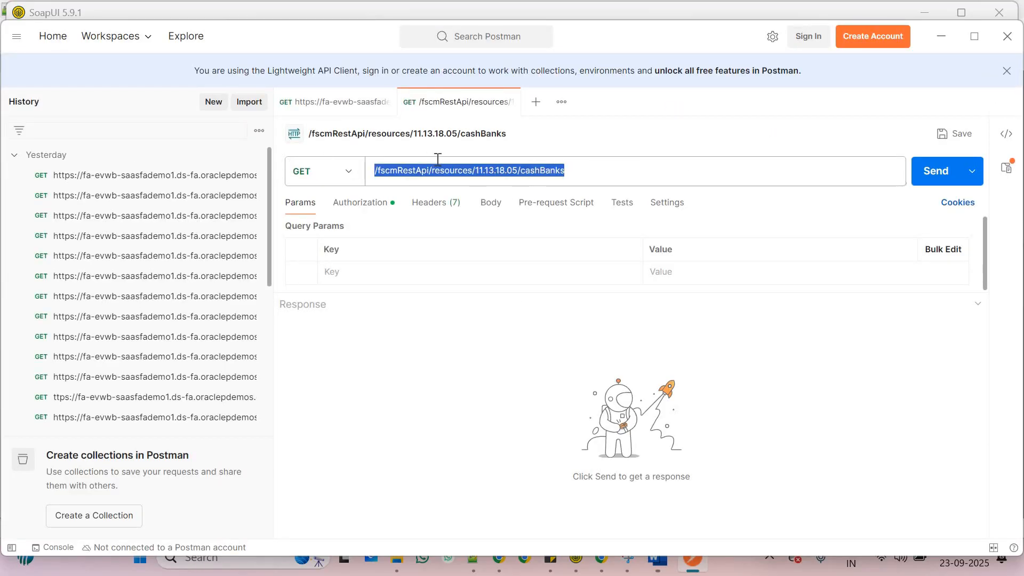
{"action": "left_click", "coordinate": [536, 101]}
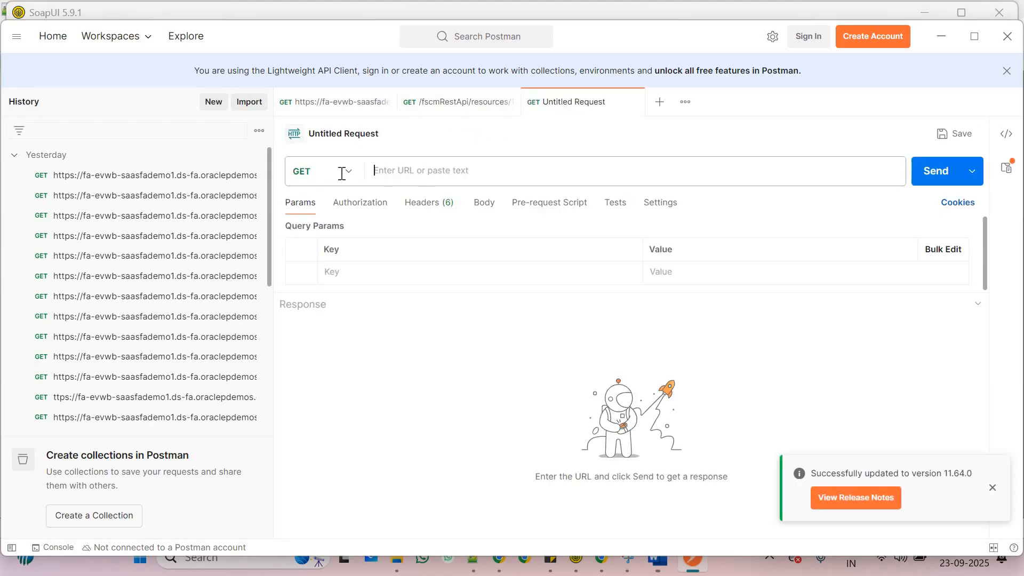
Paste the Hello_Hi endpoint URL ending /HiHelloApi/%7BNameOfTheUser%7D into the new GET request
{"action": "left_click", "coordinate": [692, 560]}
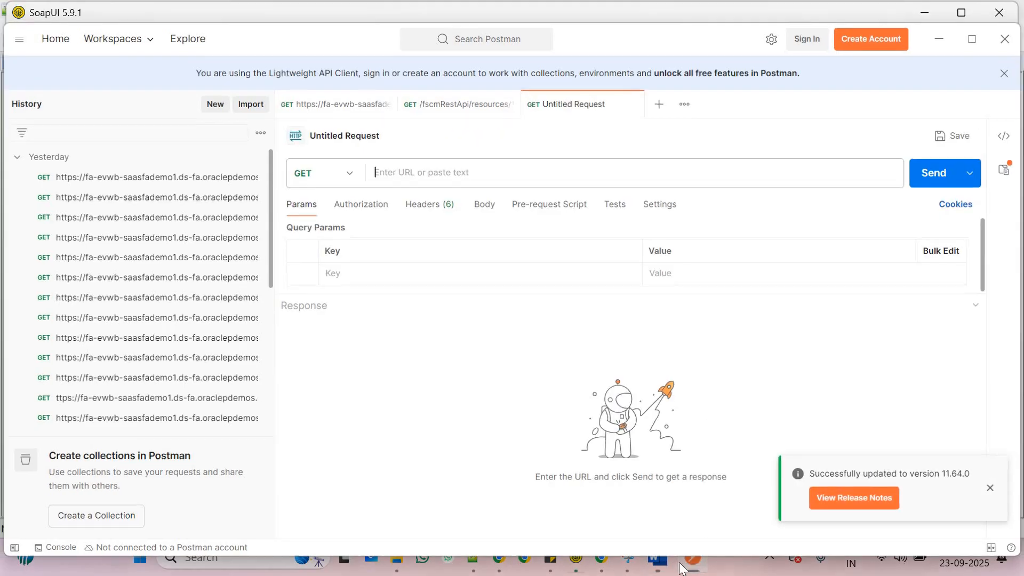
{"action": "left_click", "coordinate": [601, 558]}
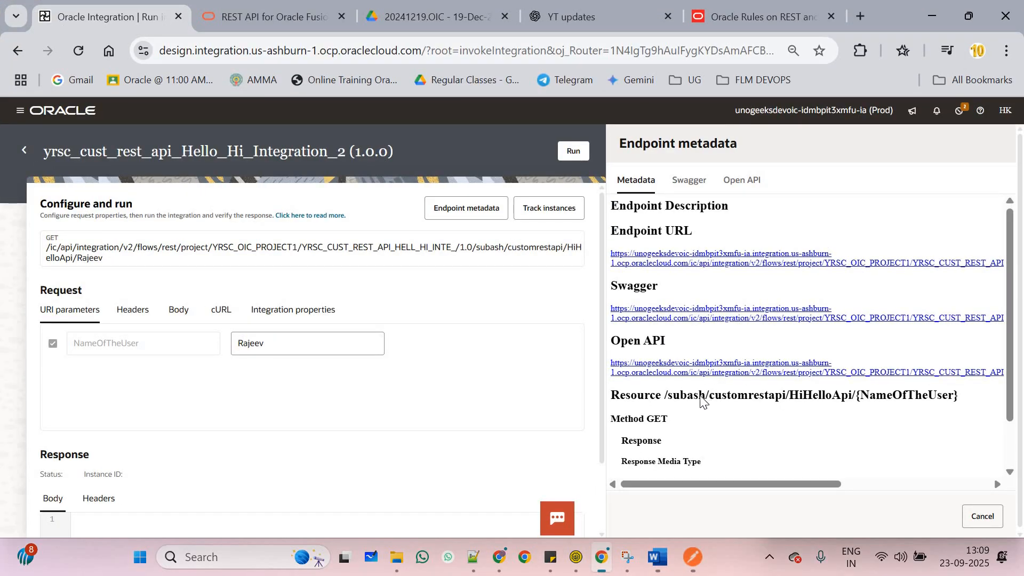
{"action": "scroll", "coordinate": [703, 402], "scroll_direction": "down", "scroll_amount": 3}
{"action": "double_click", "coordinate": [659, 358]}
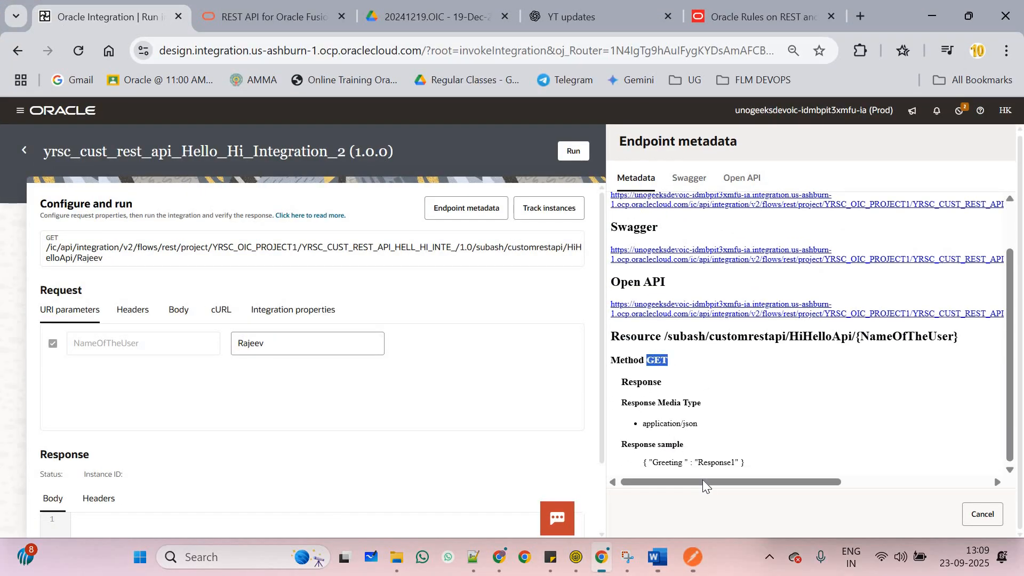
{"action": "left_click", "coordinate": [694, 559]}
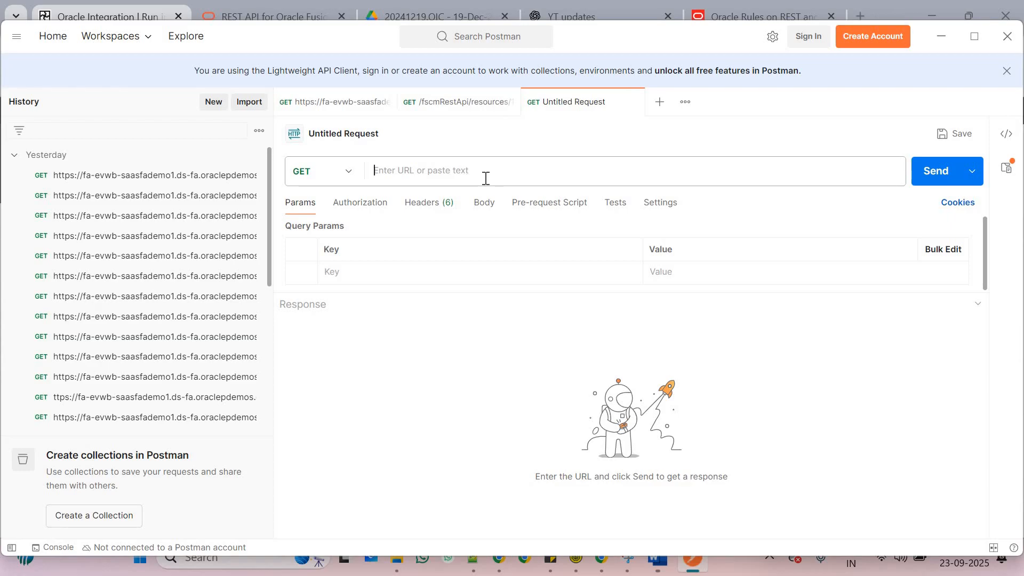
{"action": "type", "text": "https://unogeeksdevoic-idmbpit3xmfu-ia.integration.us-ashburn-1.ocp.oraclecloud.com/ic/api/integration/v2/flows/rest/project/YRSC_OIC_PROJECT1/YRSC_CUST_REST_API_HELL_HI_INTE_/1.0/subash/customrestapi/HiHelloApi/%7BNameOfTheUser%7D"}
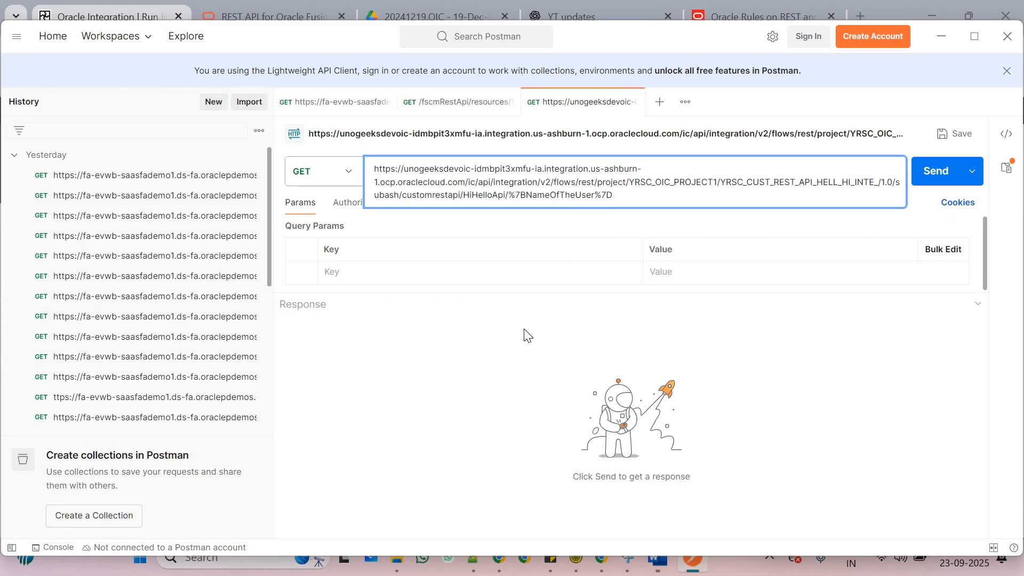
Set the request's authorization to Basic Auth and clear the prefilled username and password
{"action": "left_click", "coordinate": [479, 252]}
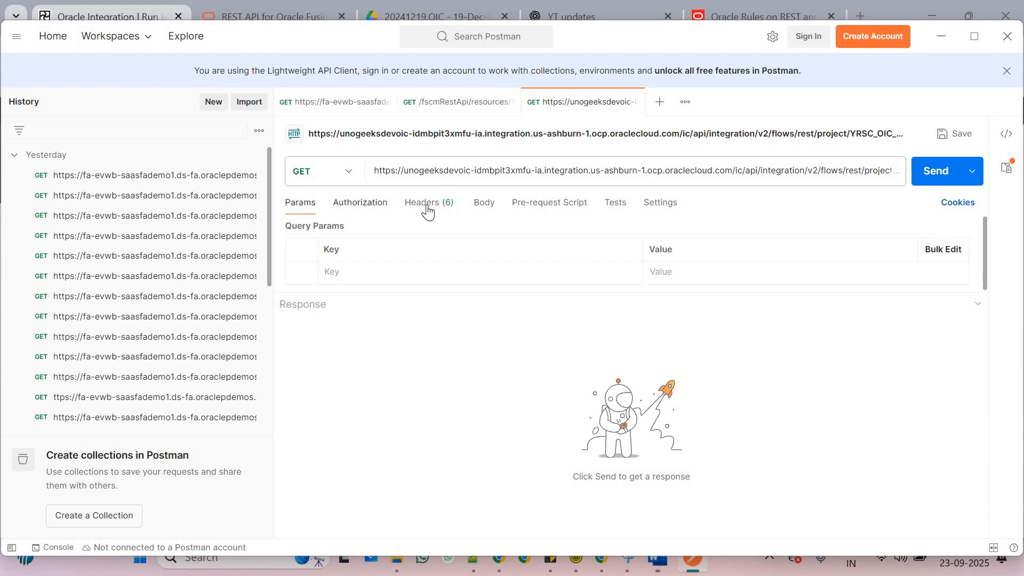
{"action": "left_click", "coordinate": [365, 204]}
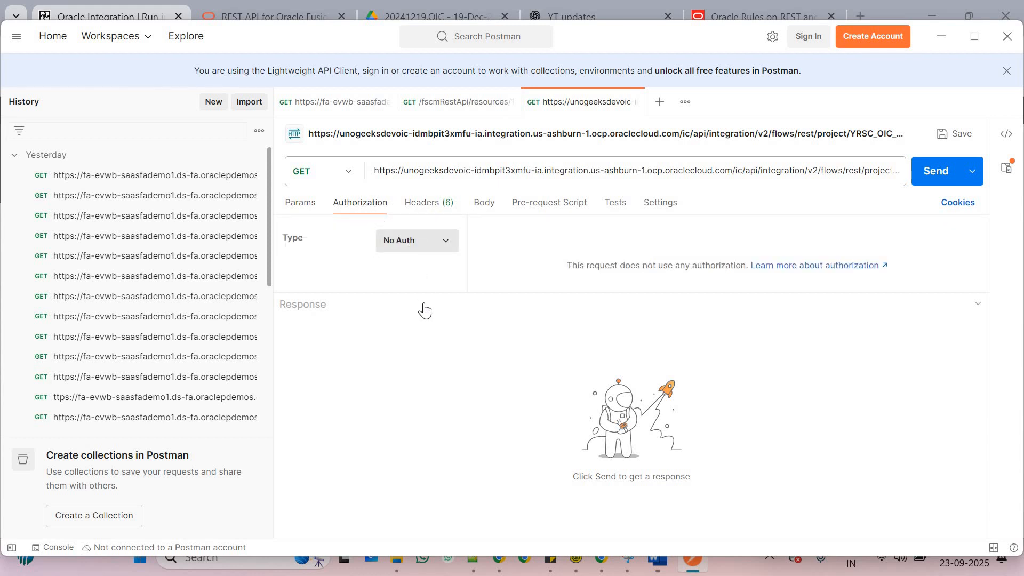
{"action": "left_click", "coordinate": [420, 241]}
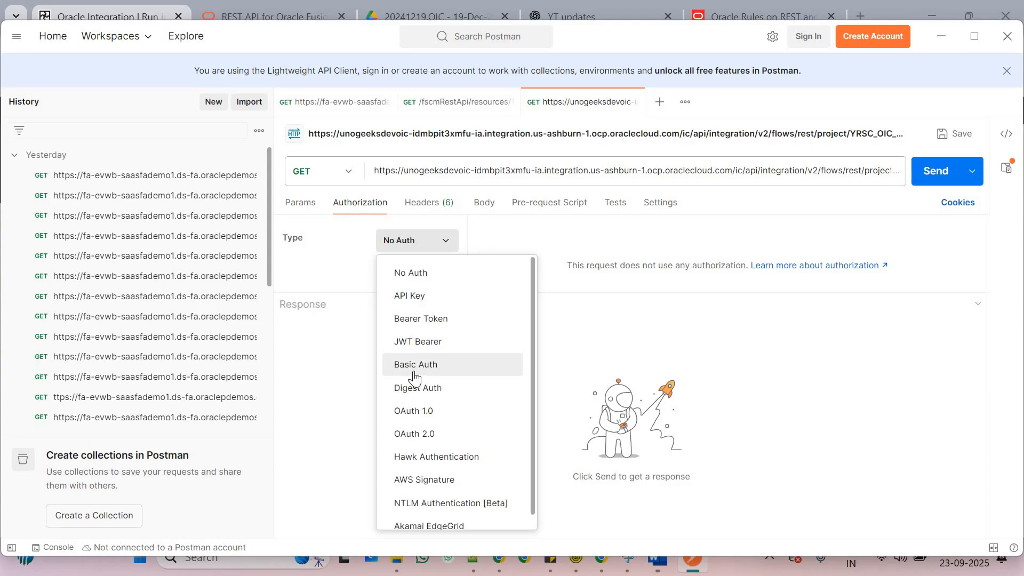
{"action": "left_click", "coordinate": [492, 369]}
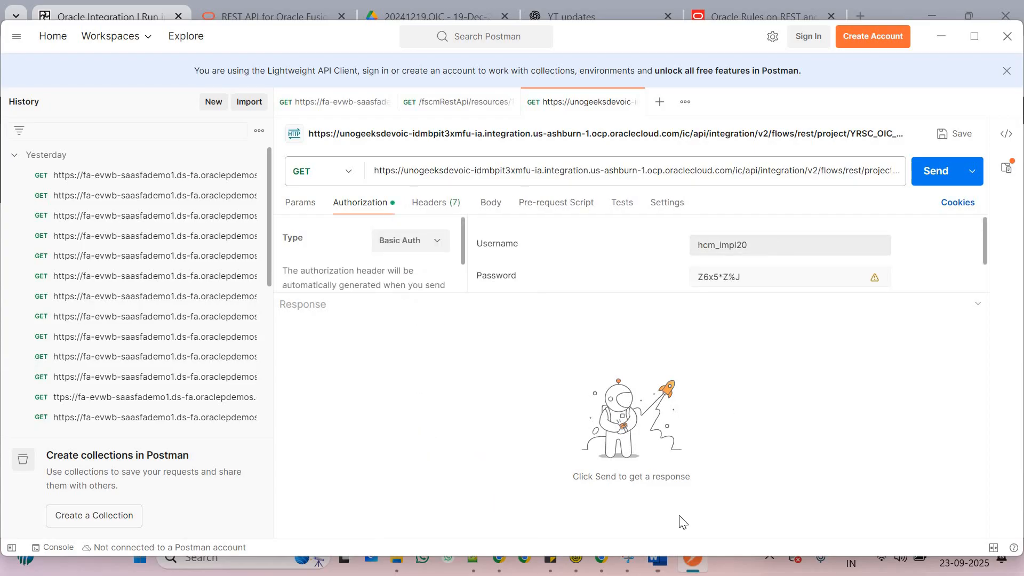
{"action": "left_click_drag", "start_coordinate": [703, 245], "coordinate": [626, 276]}
{"action": "key", "text": "BackSpace"}
{"action": "left_click", "coordinate": [806, 365]}
{"action": "left_click_drag", "start_coordinate": [763, 281], "coordinate": [675, 284]}
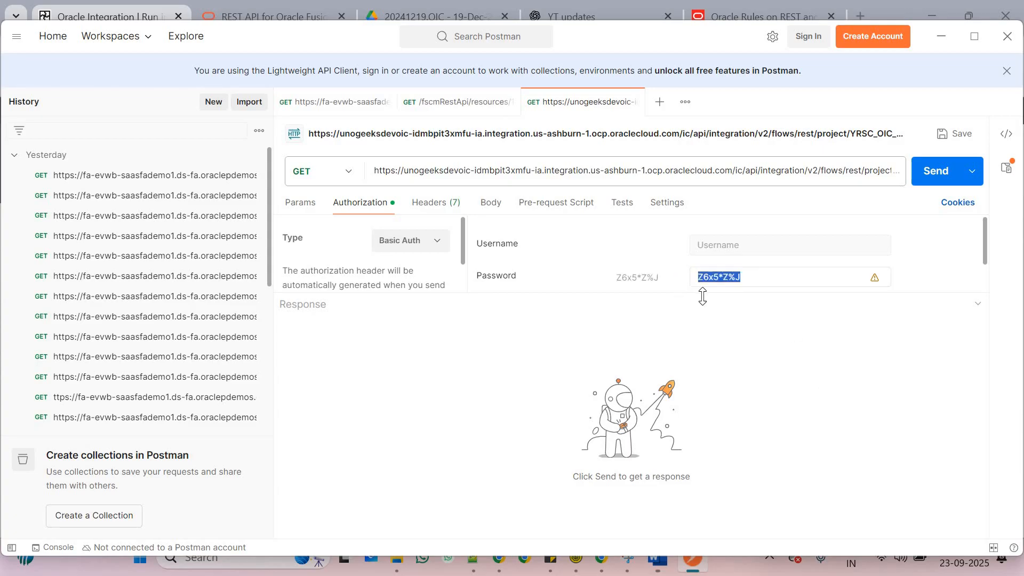
{"action": "key", "text": "BackSpace"}
Enter the integration user's own username and password for Basic Auth
{"action": "left_click", "coordinate": [766, 248]}
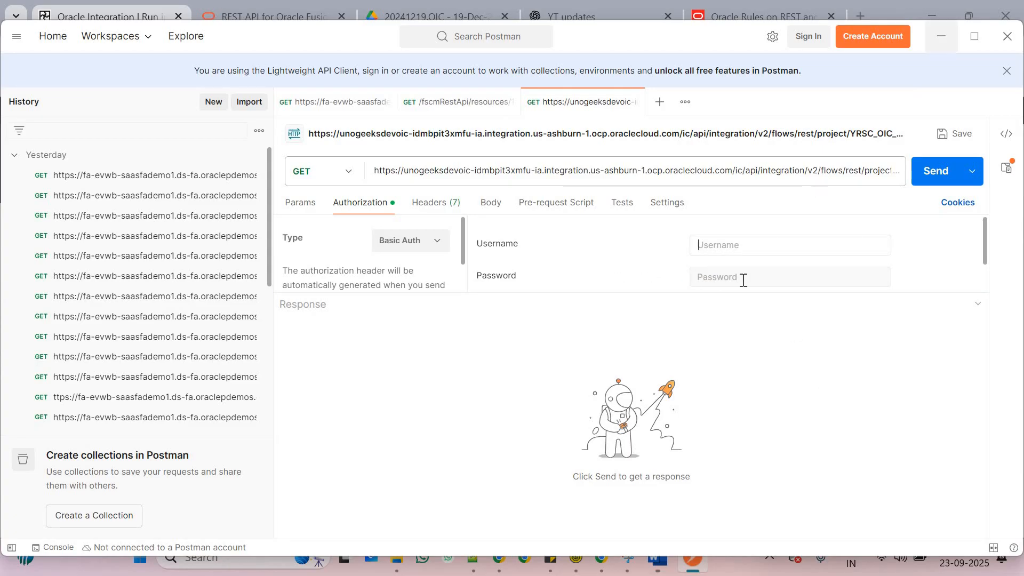
{"action": "left_click", "coordinate": [426, 251]}
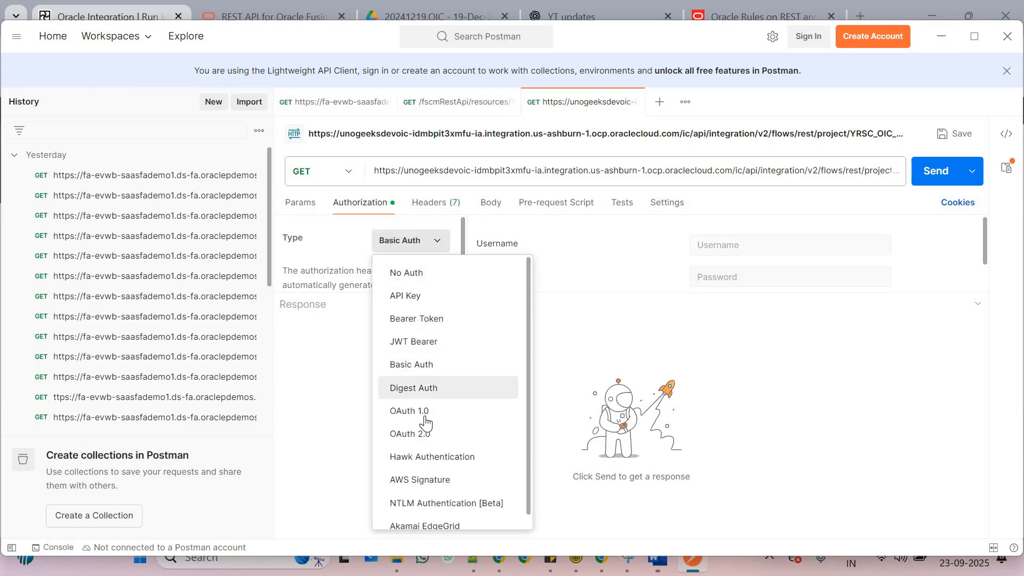
{"action": "left_click", "coordinate": [741, 248]}
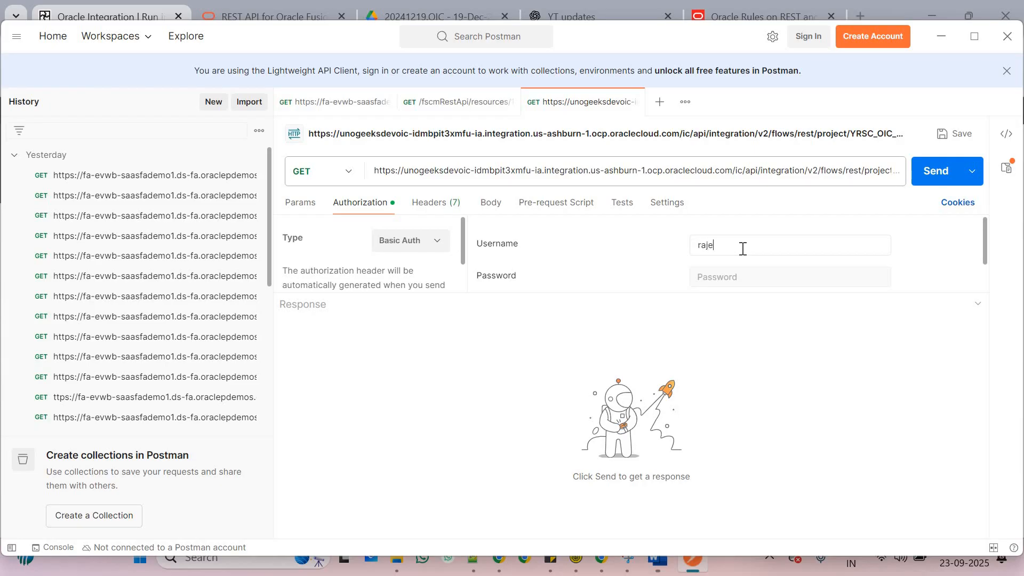
{"action": "left_click", "coordinate": [761, 278]}
{"action": "type", "text": "te"}
{"action": "key", "text": "BackSpace"}
{"action": "type", "text": "3"}
{"action": "left_click_drag", "start_coordinate": [746, 275], "coordinate": [696, 230]}
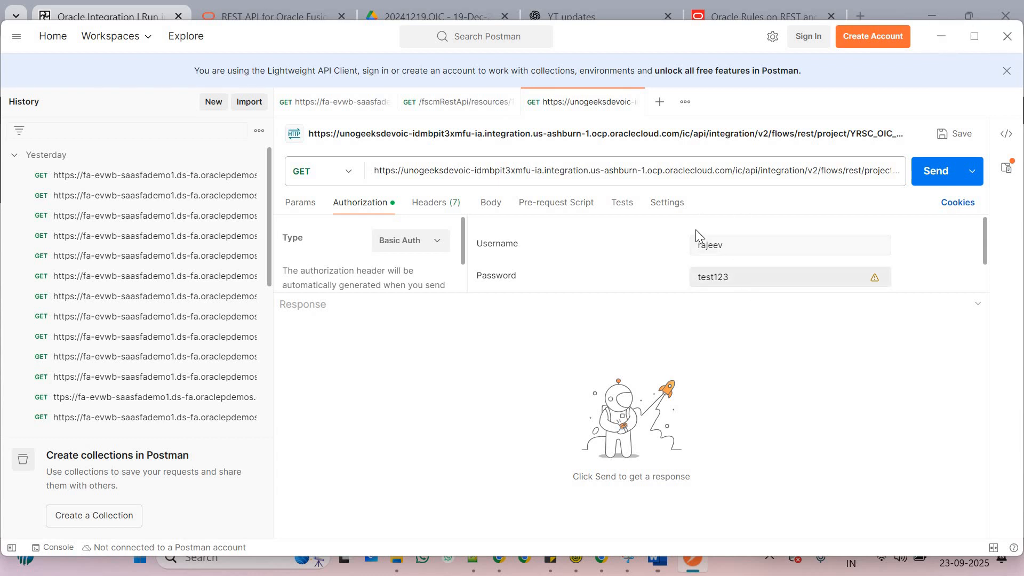
{"action": "left_click", "coordinate": [942, 40]}
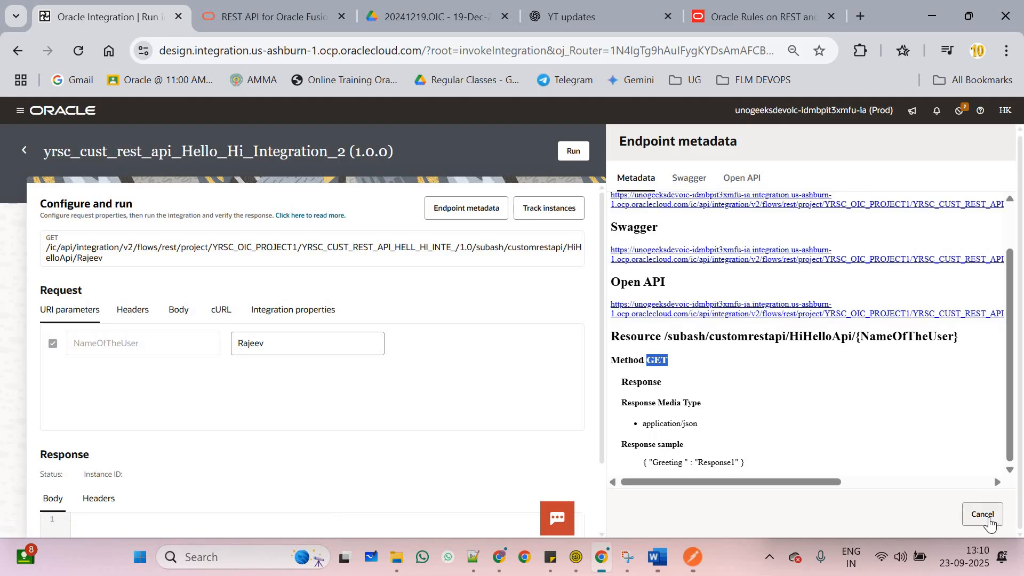
Close the endpoint metadata, return to YRSC_OIC_Project1, and edit the yrsc_cust_rest_api1 connection
{"action": "left_click", "coordinate": [968, 513]}
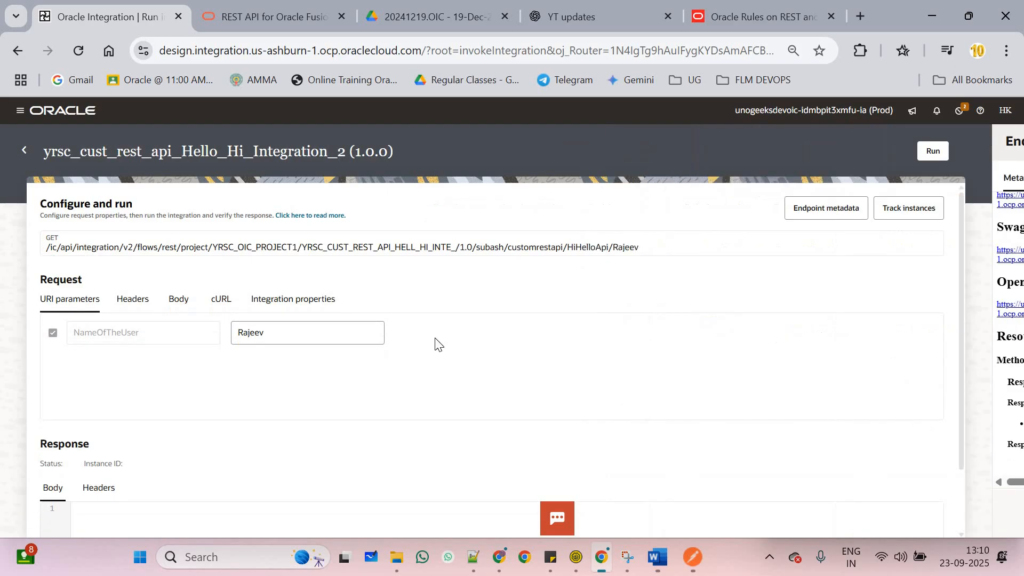
{"action": "left_click", "coordinate": [24, 150]}
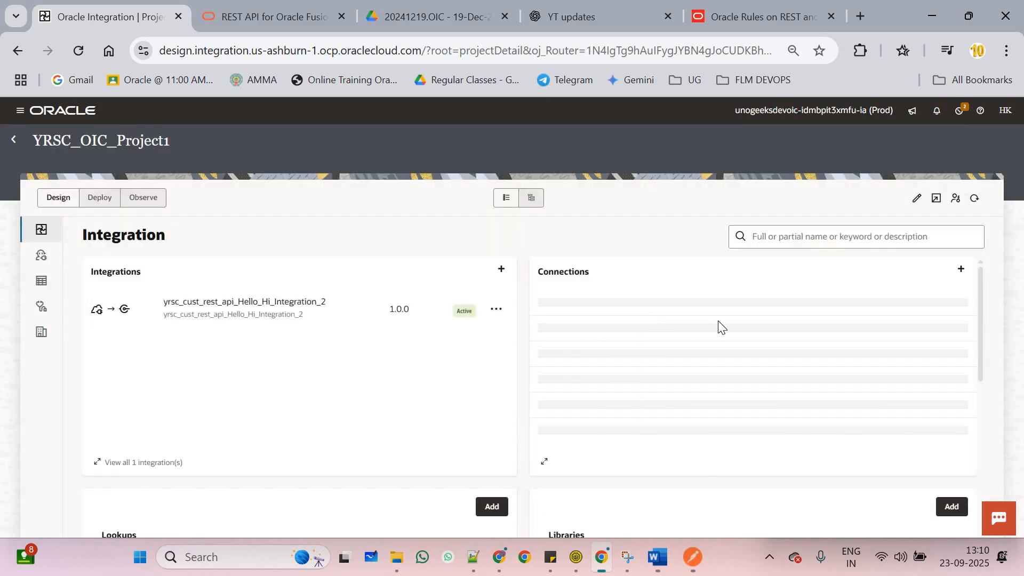
{"action": "left_click", "coordinate": [955, 311]}
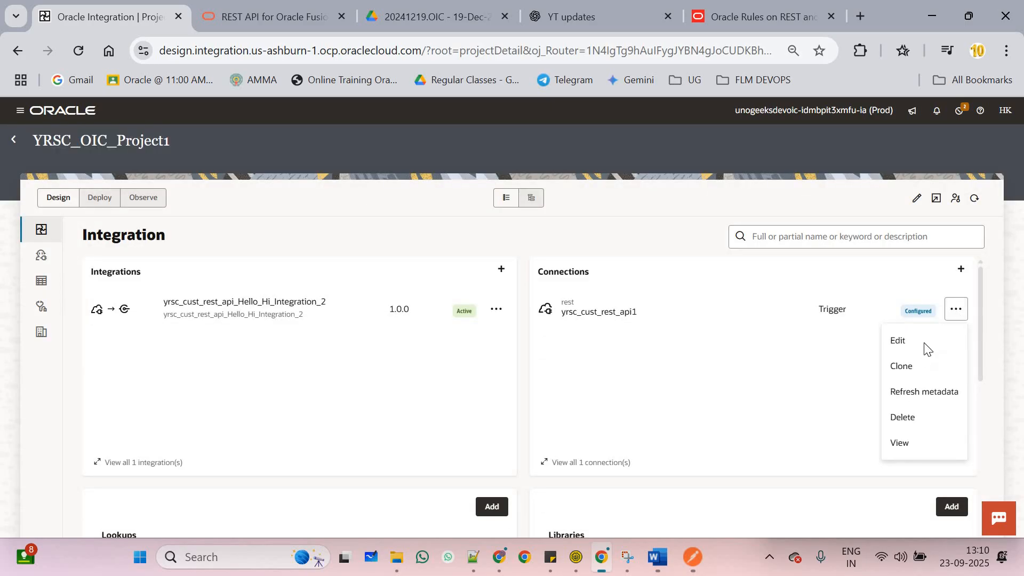
{"action": "left_click", "coordinate": [907, 339]}
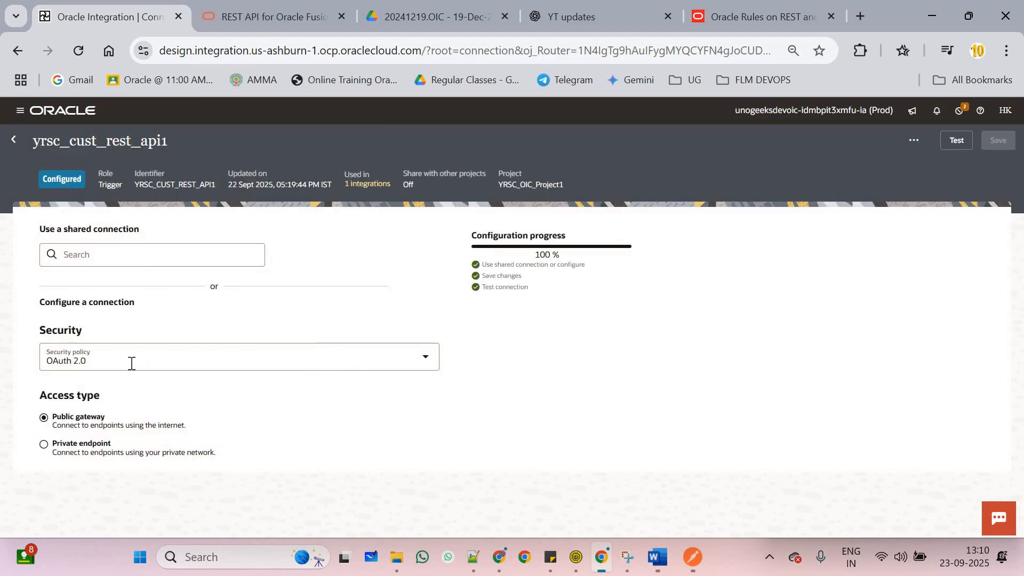
Switch the security policy to Basic Authentication, test the connection, and save
{"action": "left_click", "coordinate": [122, 361]}
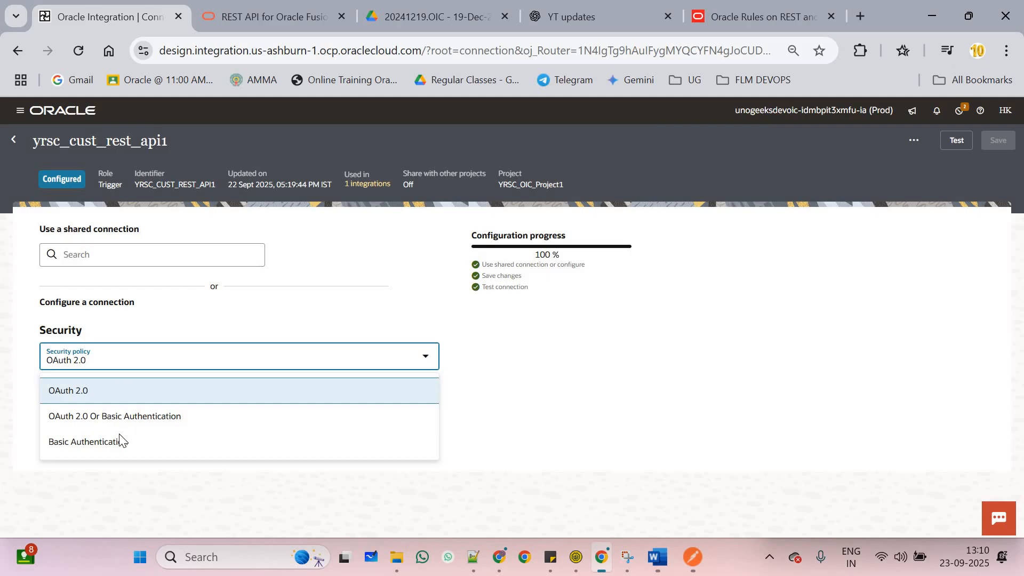
{"action": "left_click", "coordinate": [140, 439]}
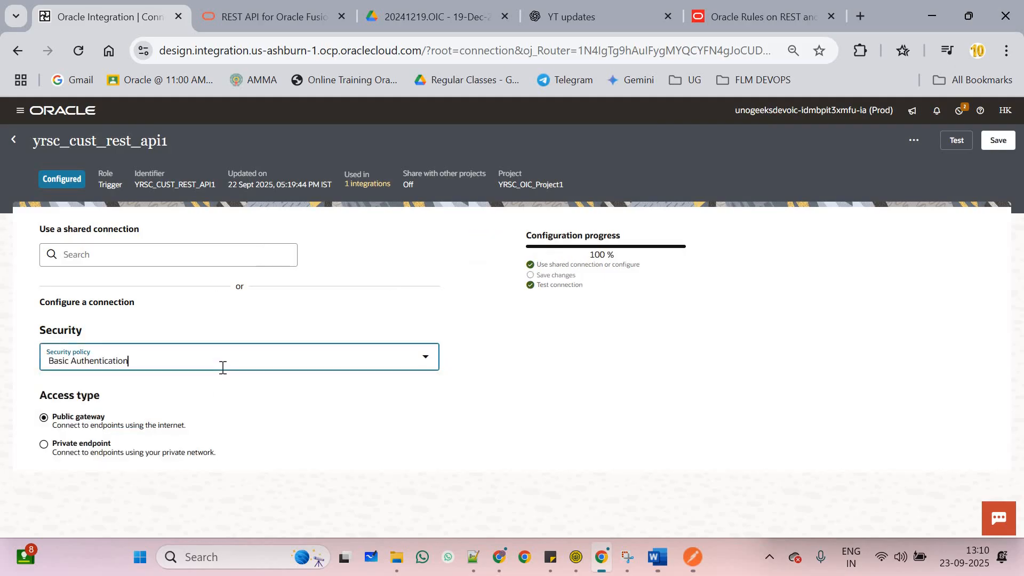
{"action": "left_click", "coordinate": [223, 367]}
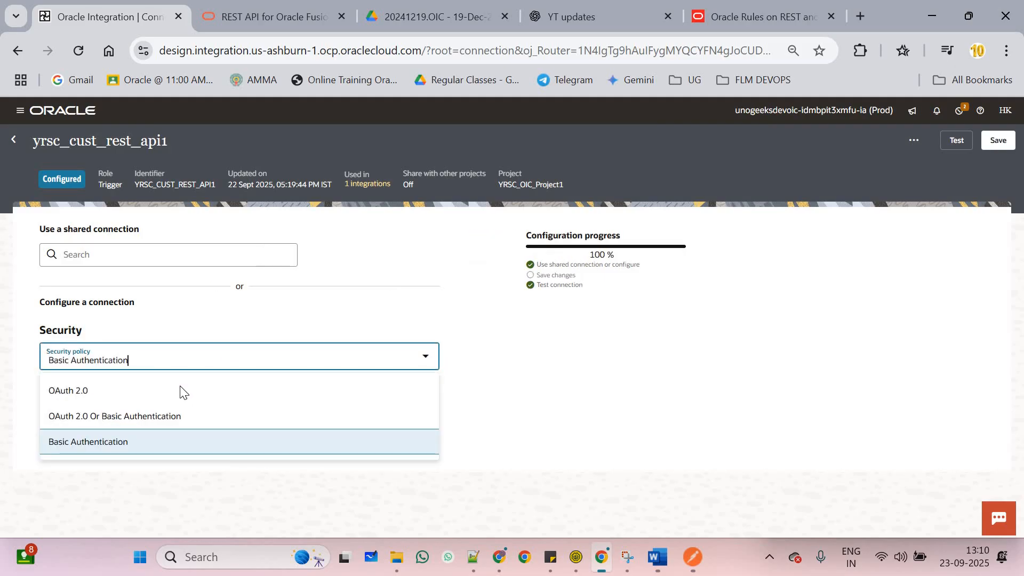
{"action": "left_click", "coordinate": [153, 390]}
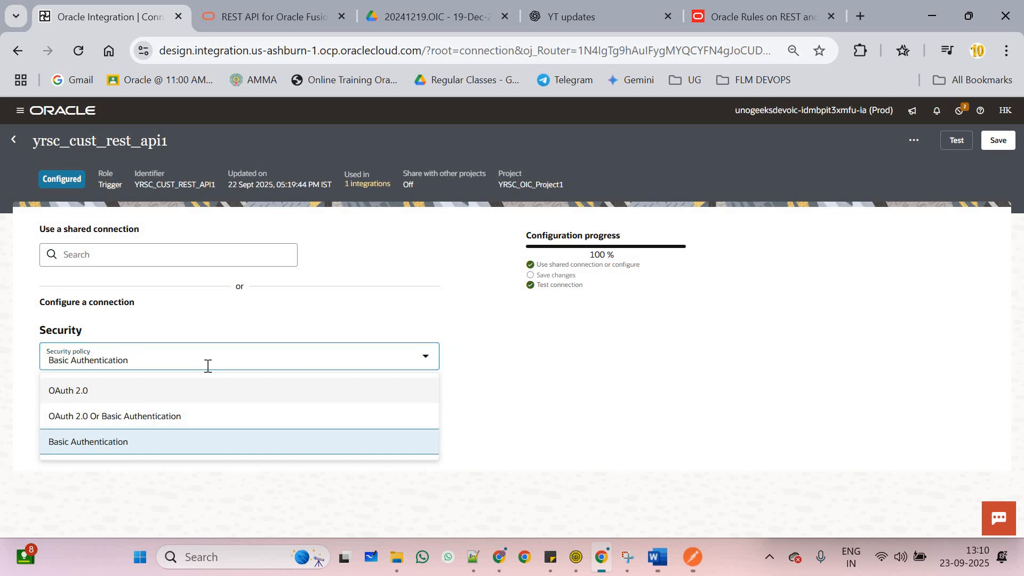
{"action": "left_click", "coordinate": [162, 449]}
{"action": "left_click", "coordinate": [950, 149]}
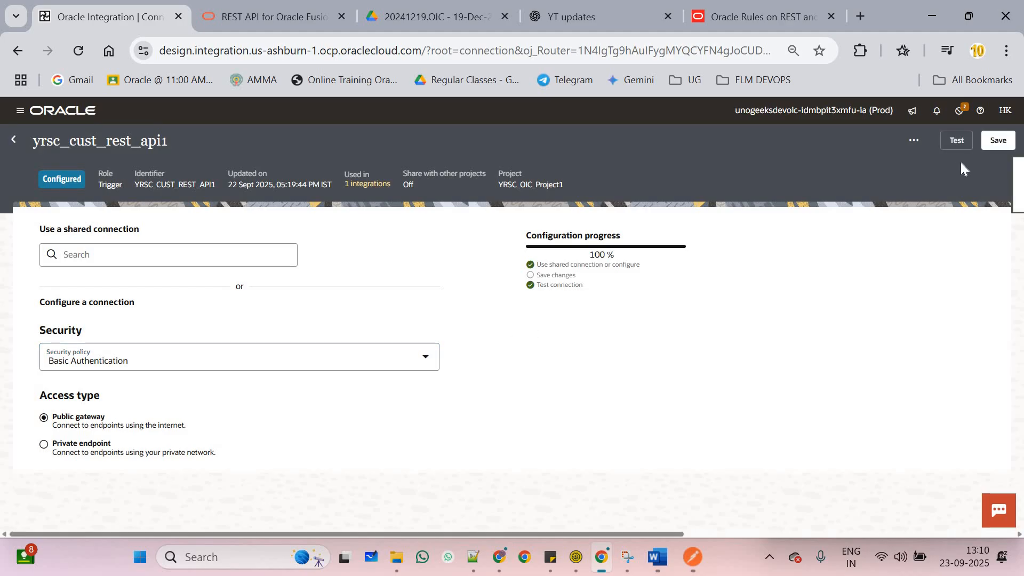
{"action": "left_click", "coordinate": [1001, 146]}
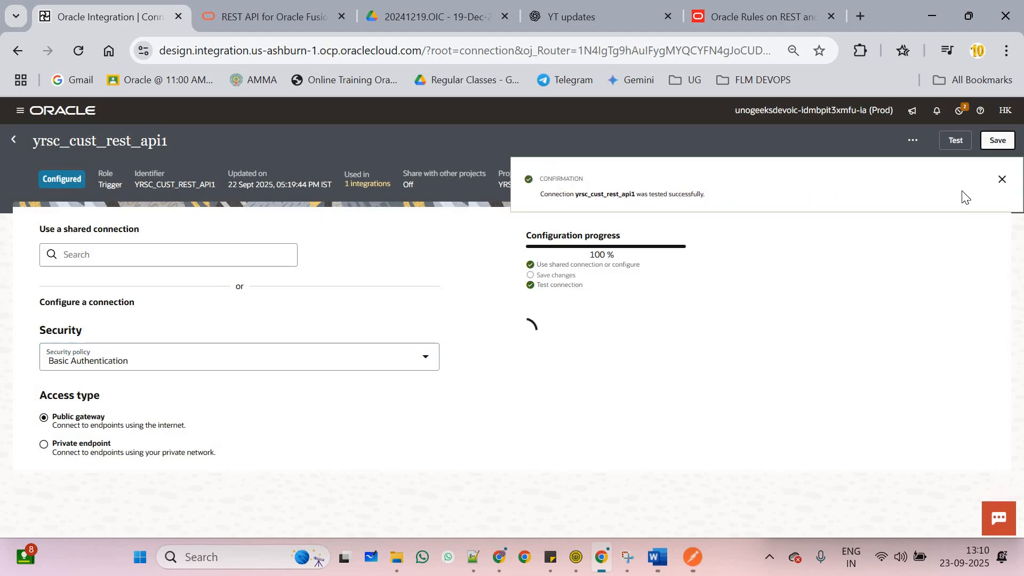
Save & reactivate the connection so the Hello_Hi integration shows Active again
{"action": "left_click", "coordinate": [995, 179]}
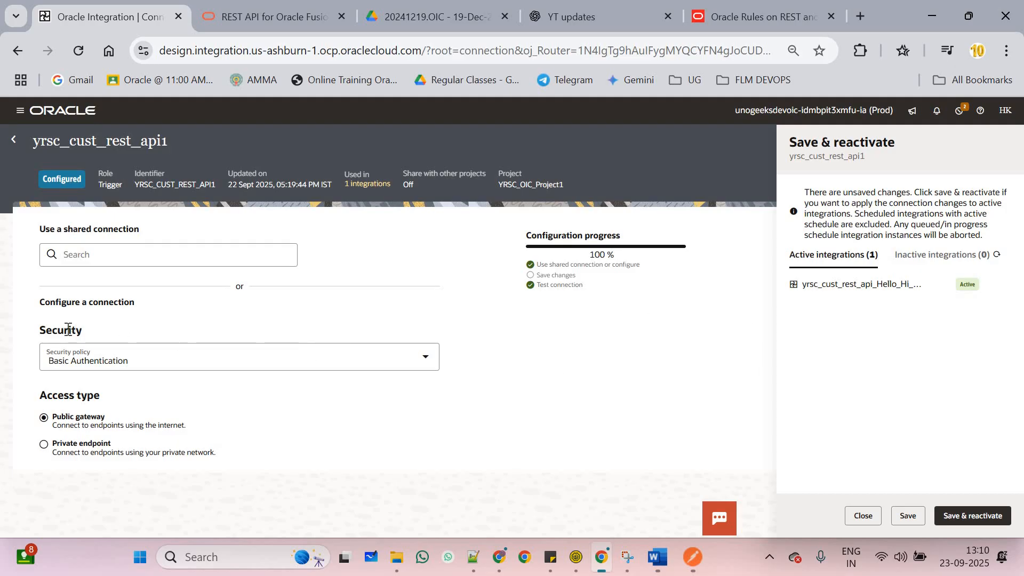
{"action": "double_click", "coordinate": [213, 334]}
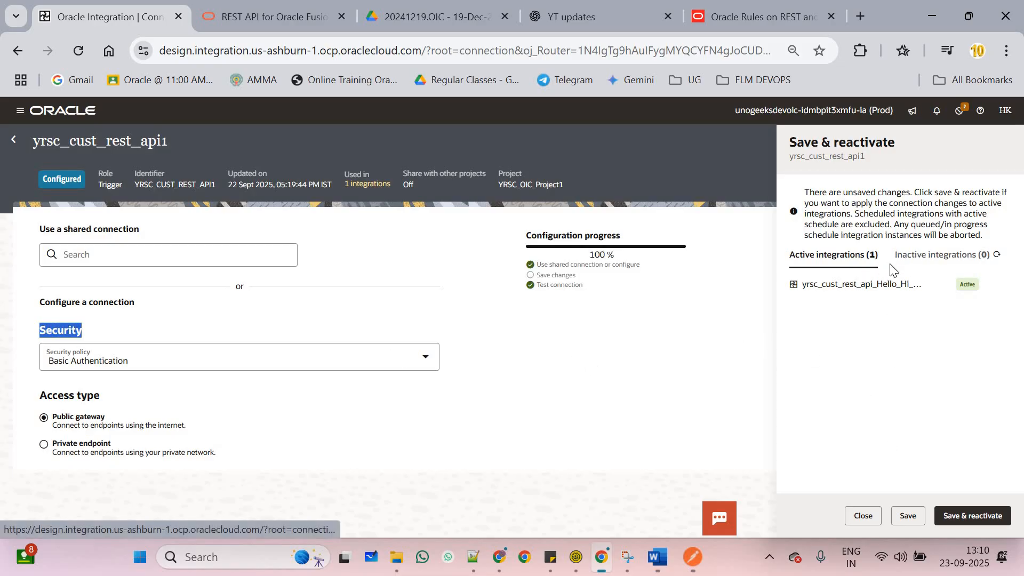
{"action": "left_click", "coordinate": [955, 516]}
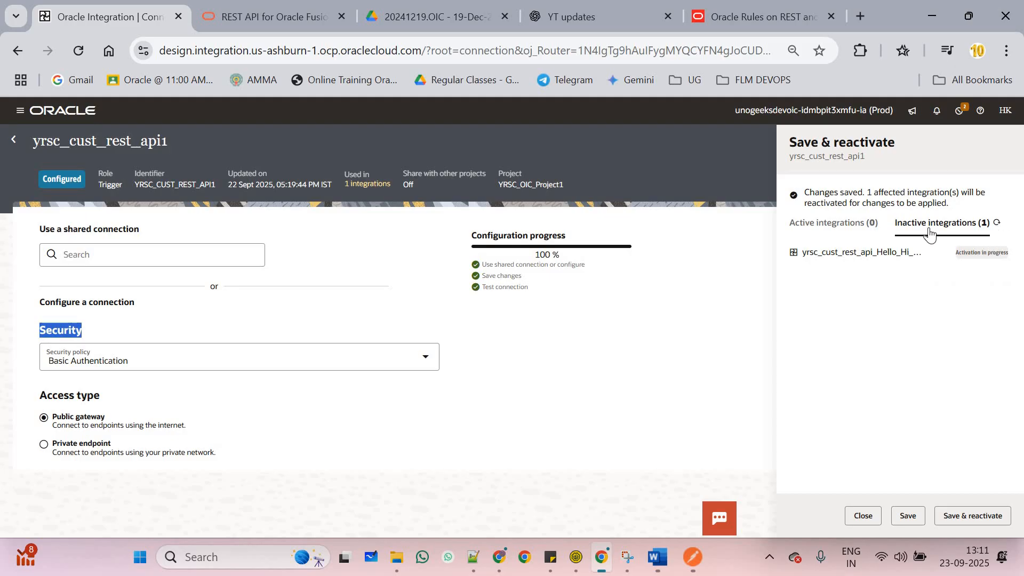
{"action": "left_click", "coordinate": [996, 223]}
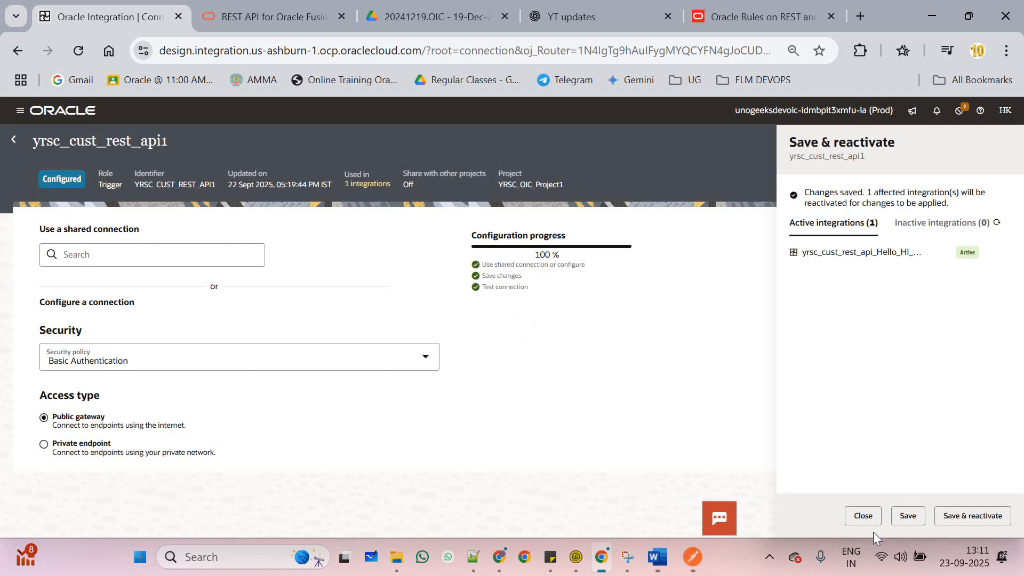
{"action": "left_click", "coordinate": [863, 516]}
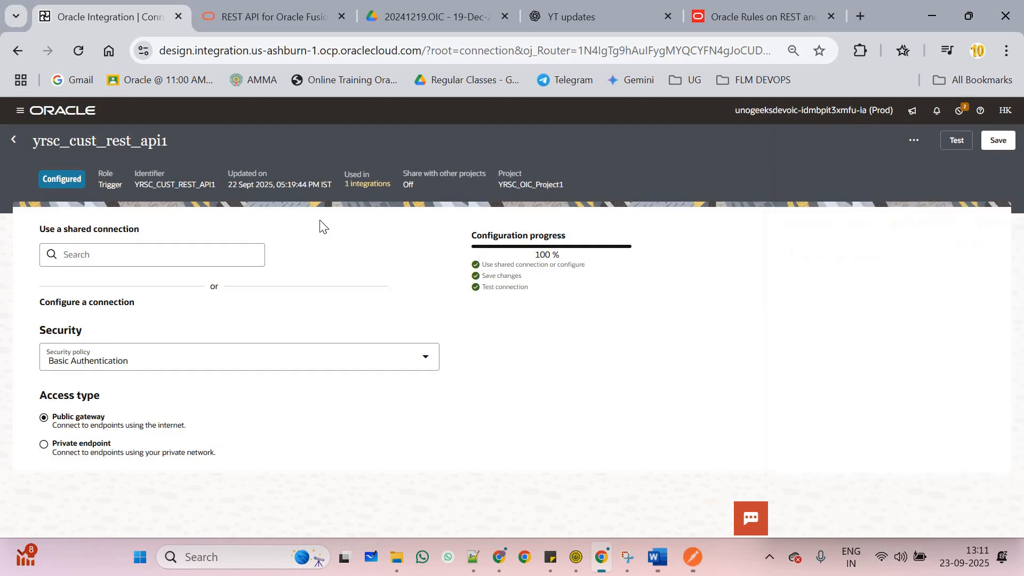
Go back to the YRSC_OIC_Project1 page and check that Hello_Hi is listed as Active
{"action": "left_click", "coordinate": [18, 141]}
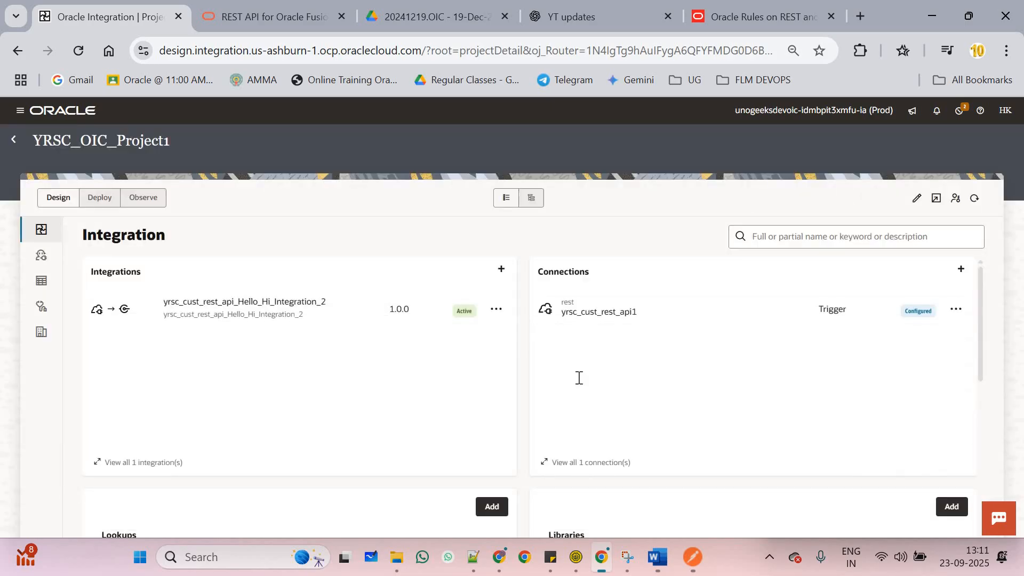
{"action": "scroll", "coordinate": [582, 381], "scroll_direction": "down", "scroll_amount": 3}
{"action": "scroll", "coordinate": [427, 368], "scroll_direction": "up", "scroll_amount": 3}
{"action": "left_click", "coordinate": [689, 554]}
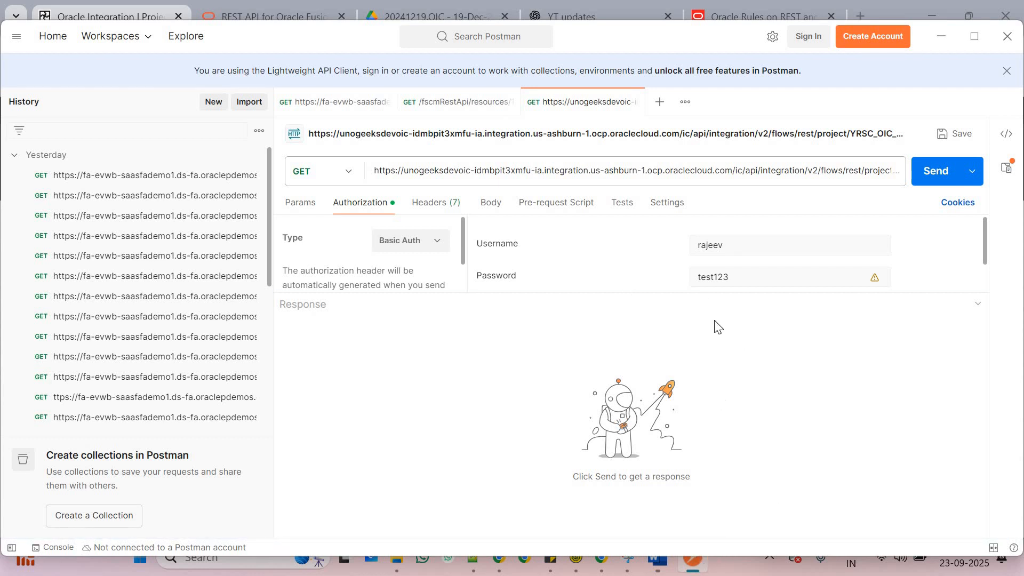
{"action": "double_click", "coordinate": [755, 273]}
{"action": "left_click", "coordinate": [754, 249]}
{"action": "left_click", "coordinate": [856, 167]}
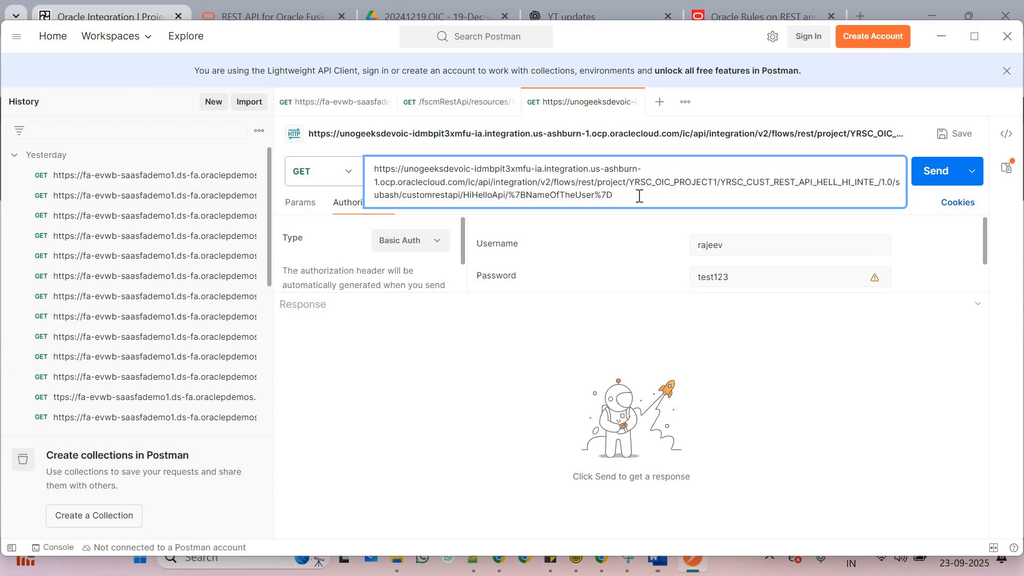
{"action": "key", "text": "alt+Tab"}
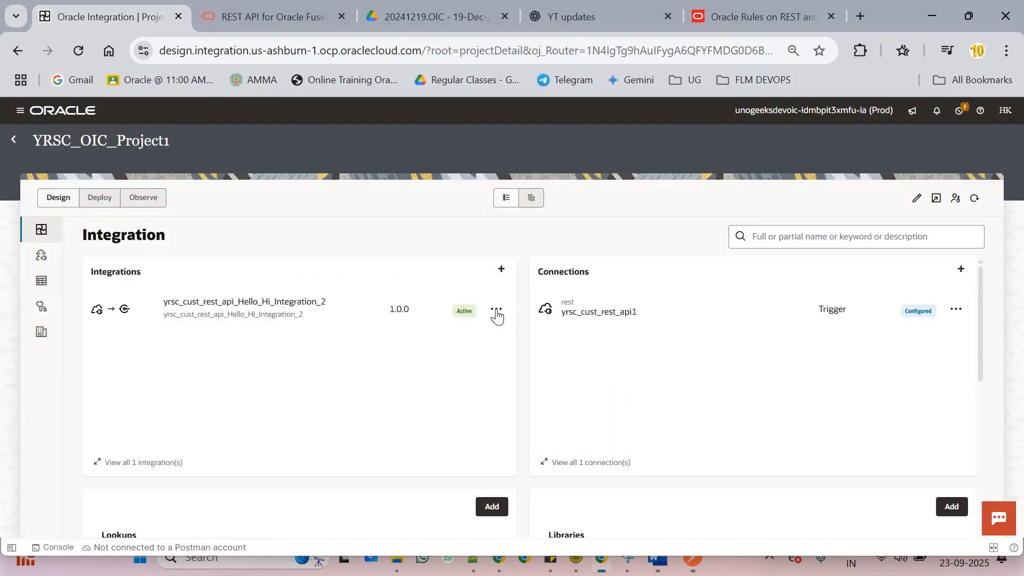
Open Hello_Hi's Run page, show its endpoint metadata, and copy the endpoint URL
{"action": "left_click", "coordinate": [496, 310]}
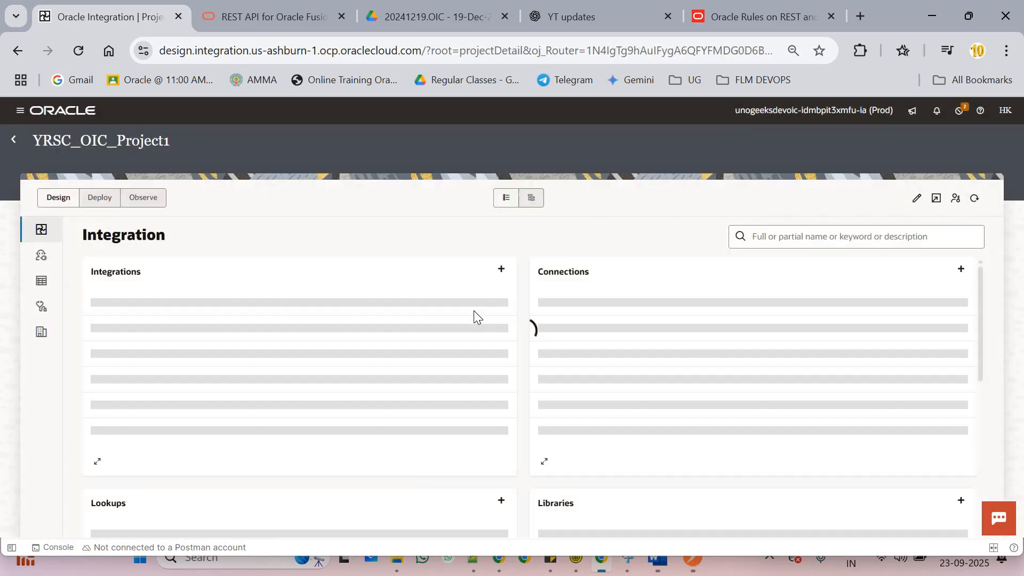
{"action": "left_click", "coordinate": [495, 314]}
{"action": "left_click", "coordinate": [498, 416]}
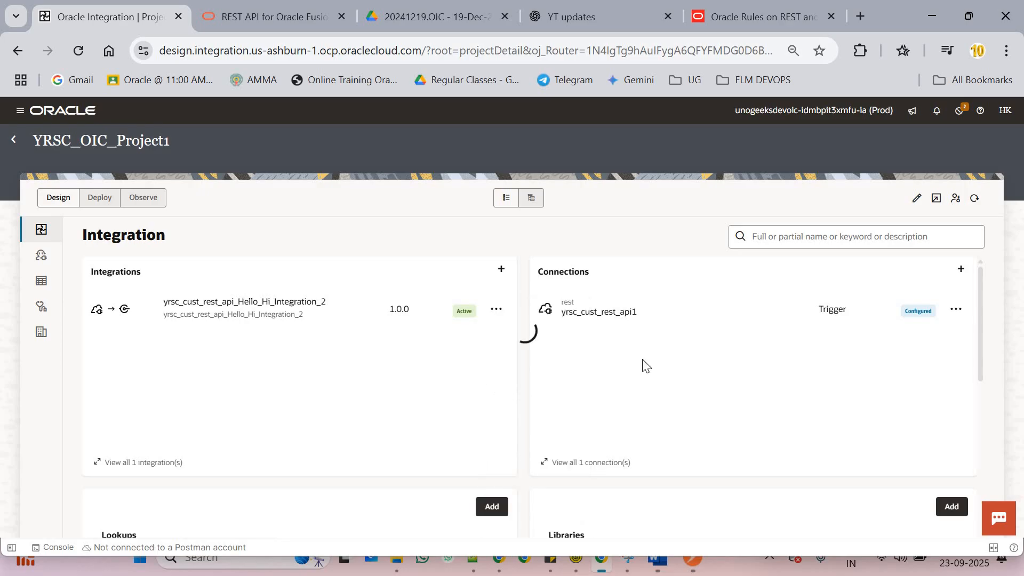
{"action": "left_click", "coordinate": [856, 210]}
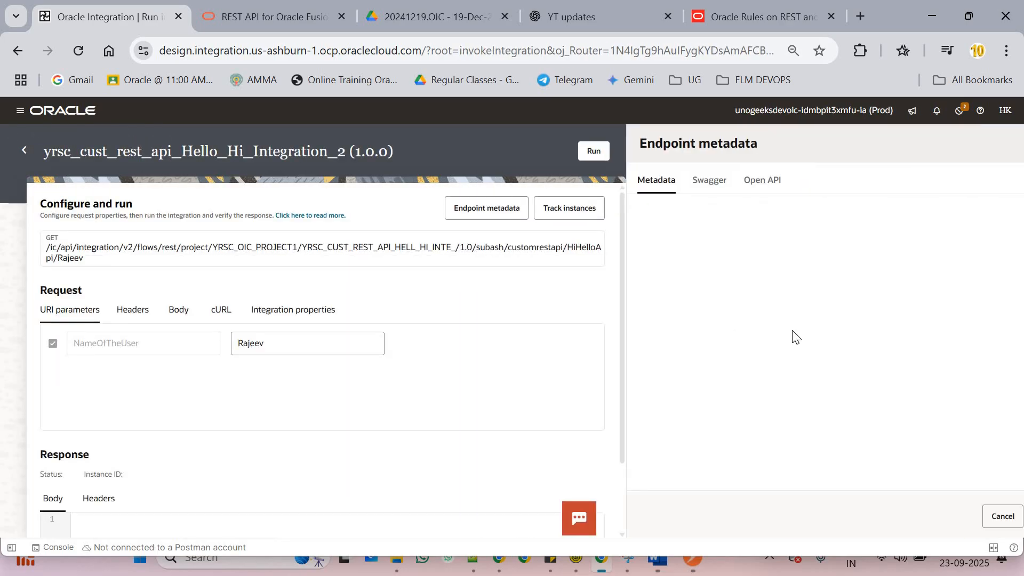
{"action": "left_click_drag", "start_coordinate": [805, 482], "coordinate": [990, 482]}
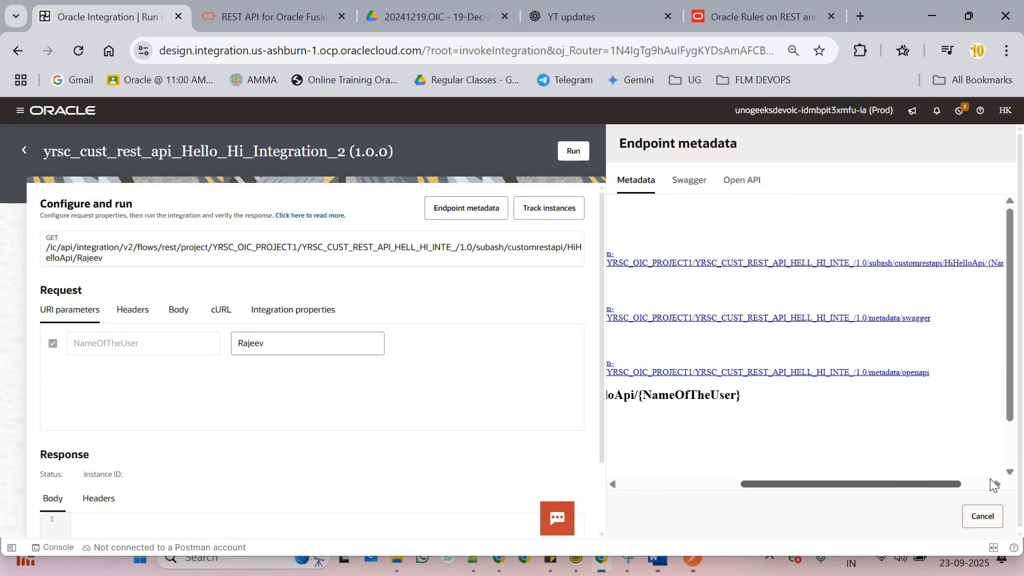
{"action": "right_click", "coordinate": [790, 273]}
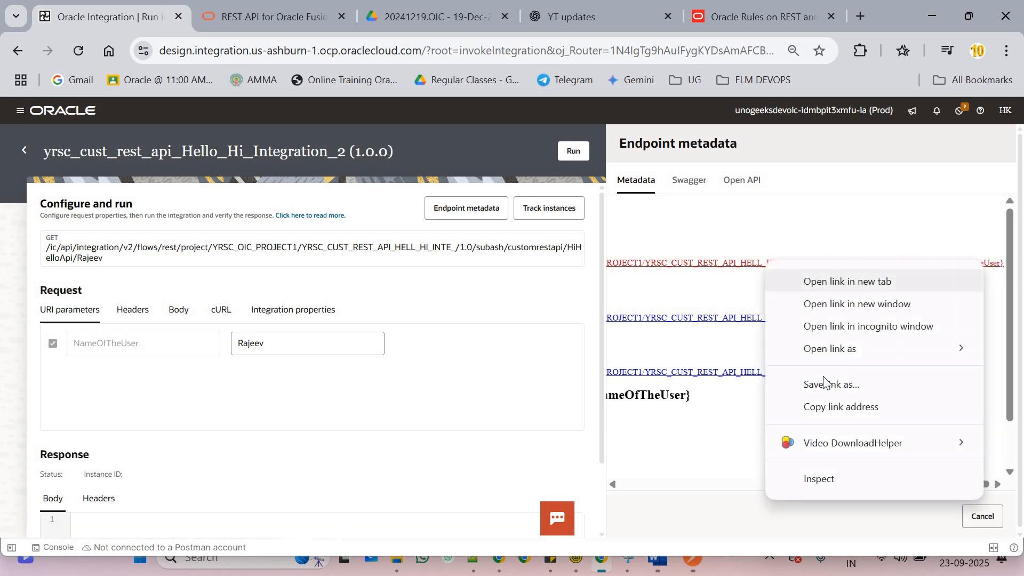
{"action": "left_click", "coordinate": [830, 408]}
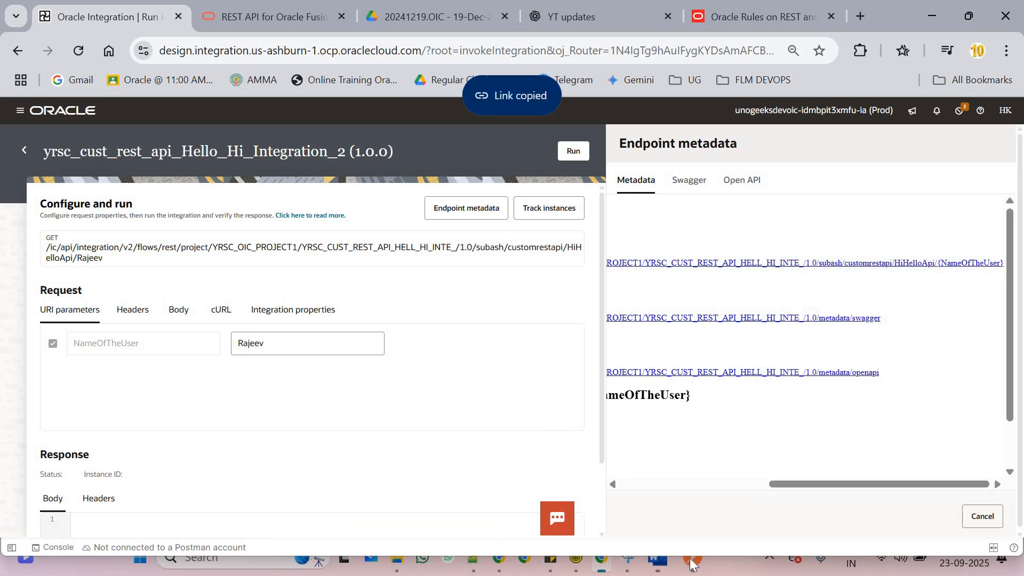
Check the Postman request URL, then copy the endpoint URL link again
{"action": "key", "text": "alt+Tab"}
{"action": "key", "text": "ctrl+a"}
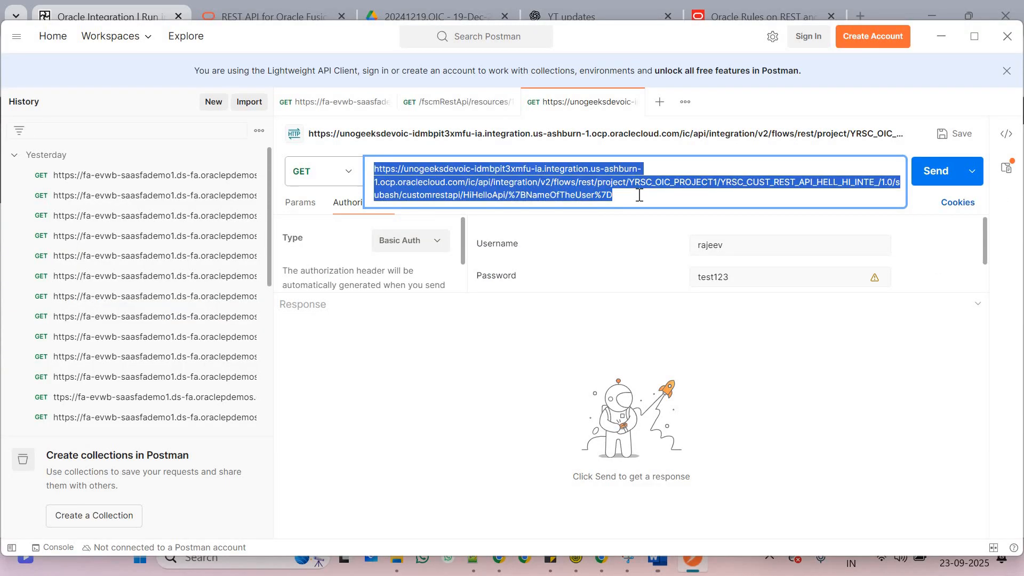
{"action": "left_click", "coordinate": [614, 197]}
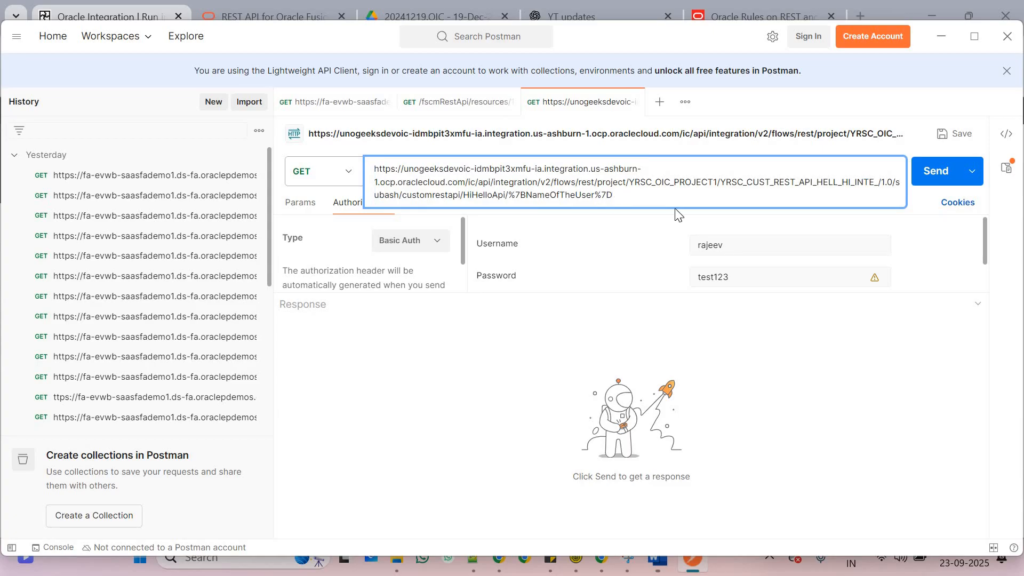
{"action": "key", "text": "alt+Tab"}
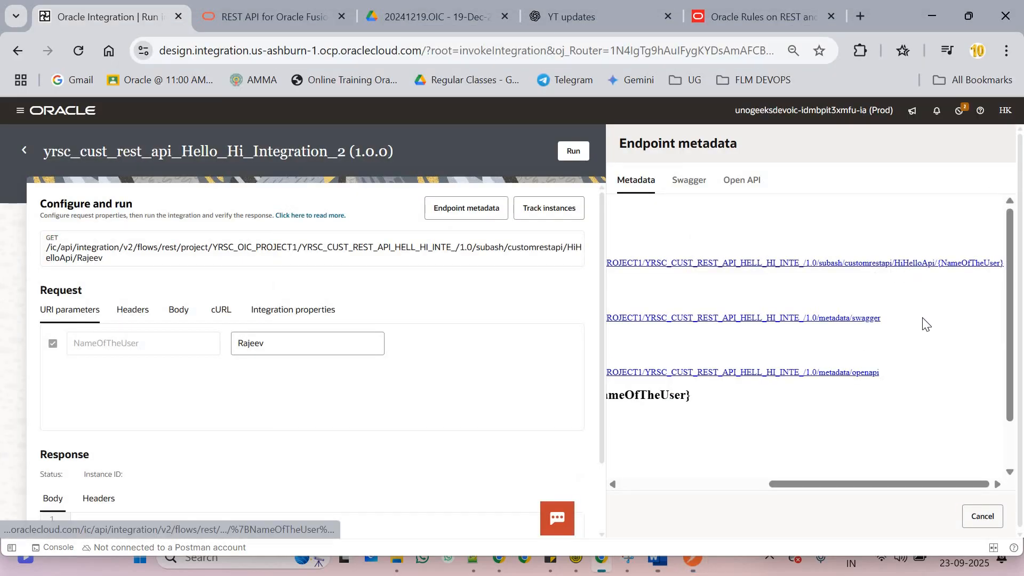
{"action": "right_click", "coordinate": [904, 265]}
{"action": "left_click", "coordinate": [777, 414]}
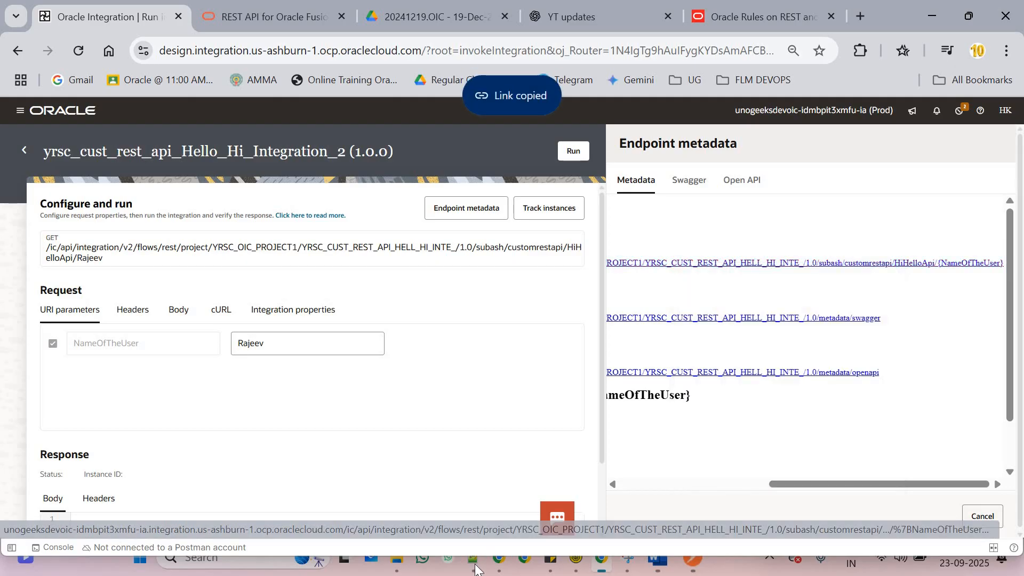
{"action": "key", "text": "alt+Tab"}
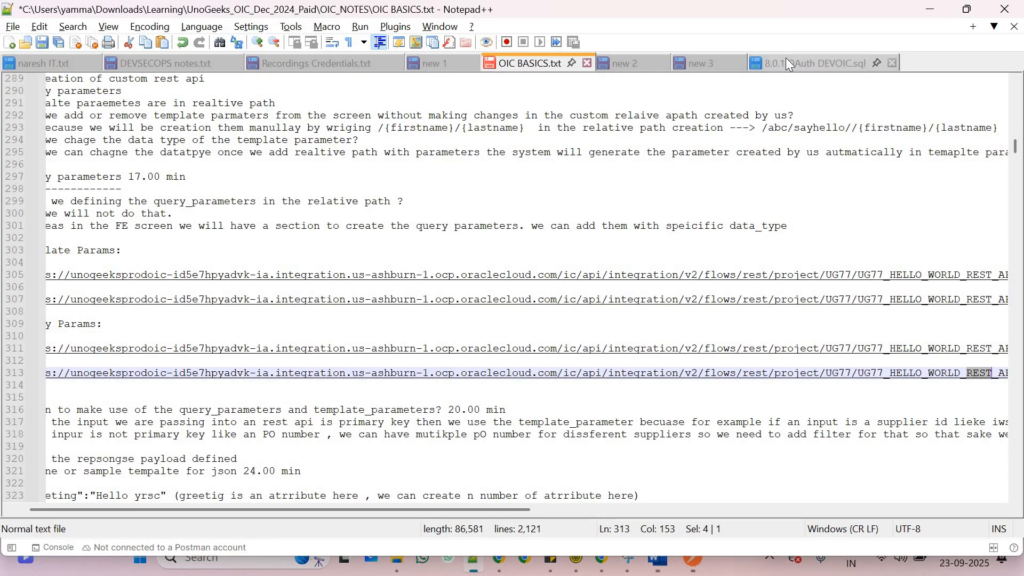
Paste the encoded Hello_Hi endpoint URL into a new Notepad++ note, split before customrestapi
{"action": "left_click", "coordinate": [790, 63]}
{"action": "key", "text": "ctrl+n"}
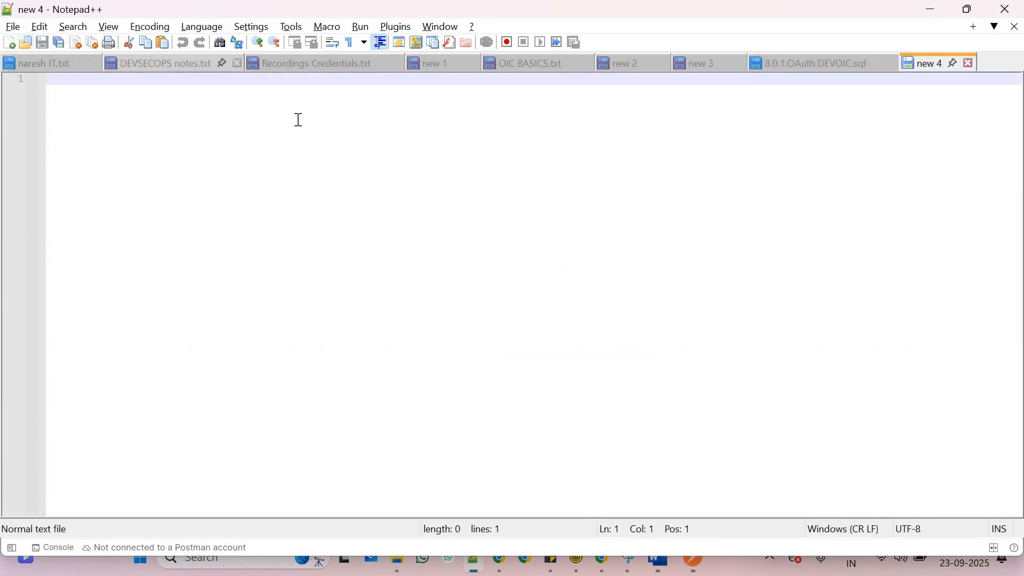
{"action": "key", "text": "ctrl+v"}
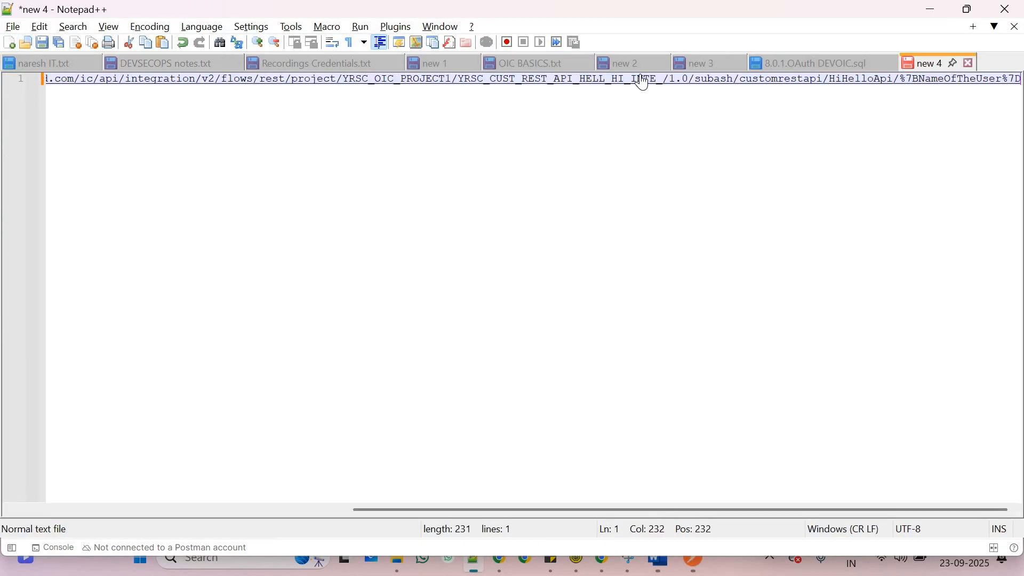
{"action": "left_click", "coordinate": [741, 81]}
{"action": "key", "text": "Return"}
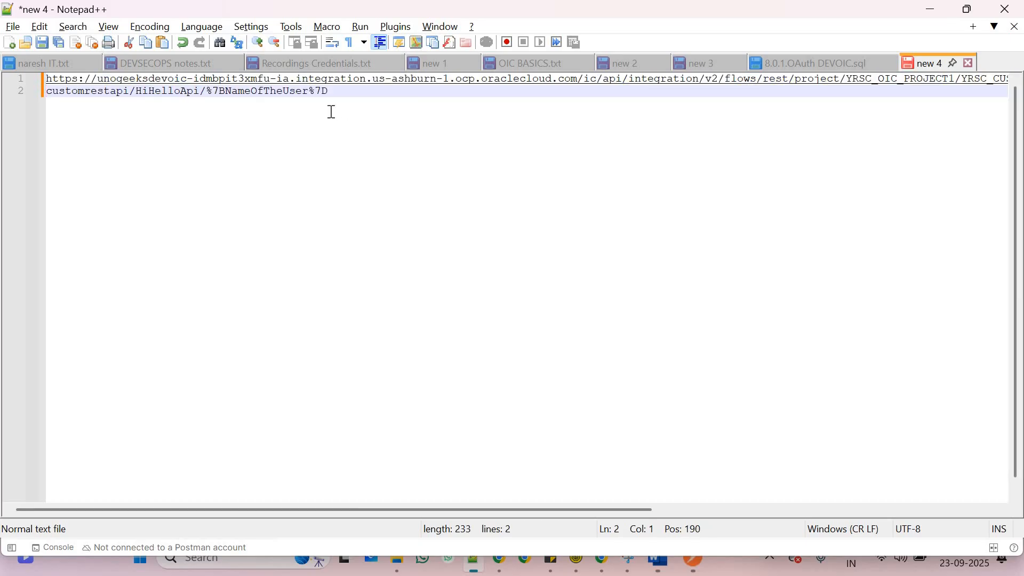
Copy the full URL ending in {NameOfTheUser} from Oracle Integration and paste it below in the note
{"action": "key", "text": "alt+Tab"}
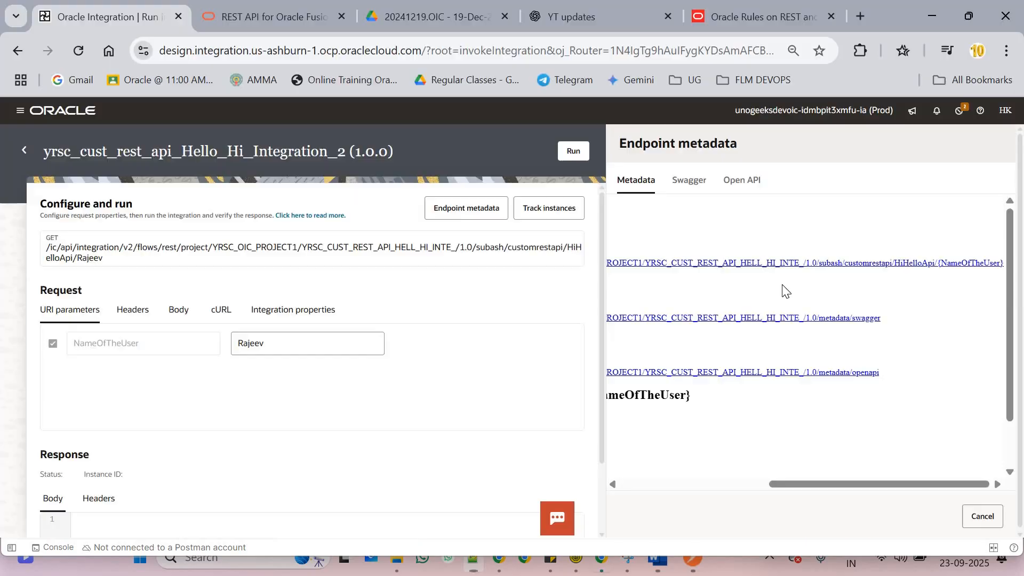
{"action": "scroll", "coordinate": [624, 450], "scroll_direction": "left", "scroll_amount": 10}
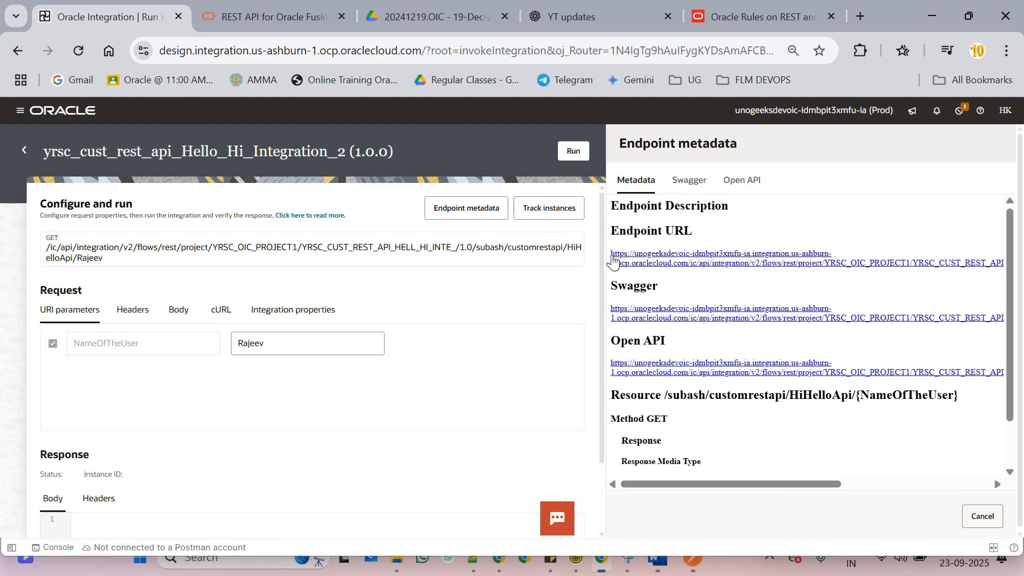
{"action": "left_click_drag", "start_coordinate": [613, 259], "coordinate": [981, 278]}
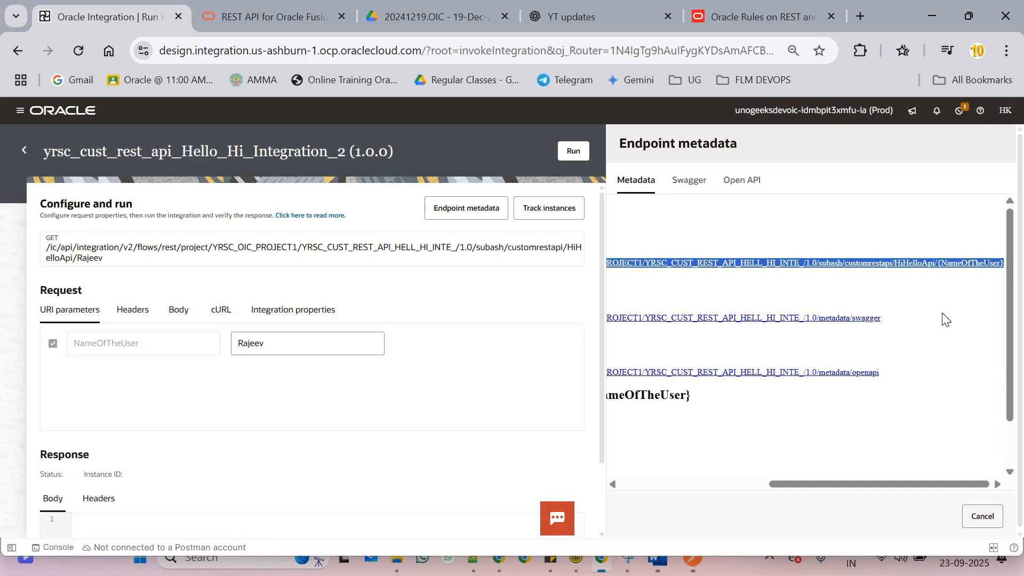
{"action": "left_click", "coordinate": [474, 560]}
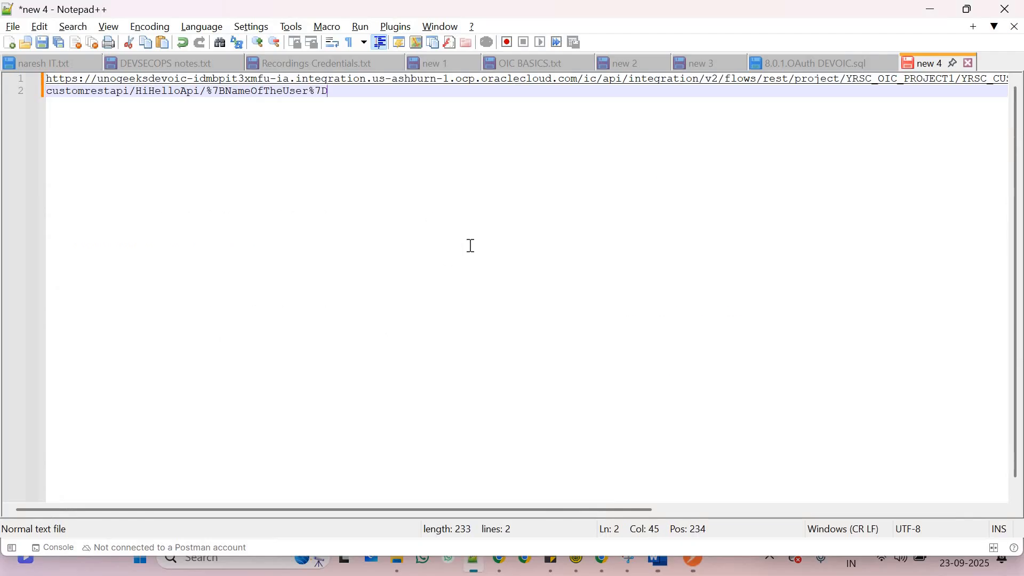
{"action": "key", "text": "Return"}
{"action": "key", "text": "Return"}
{"action": "key", "text": "ctrl+v"}
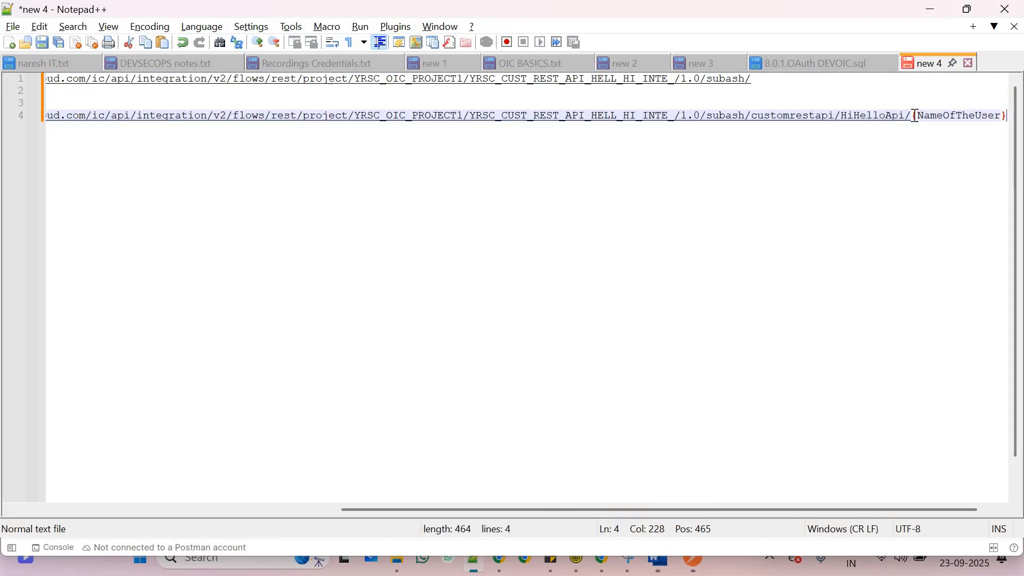
{"action": "key", "text": "Return"}
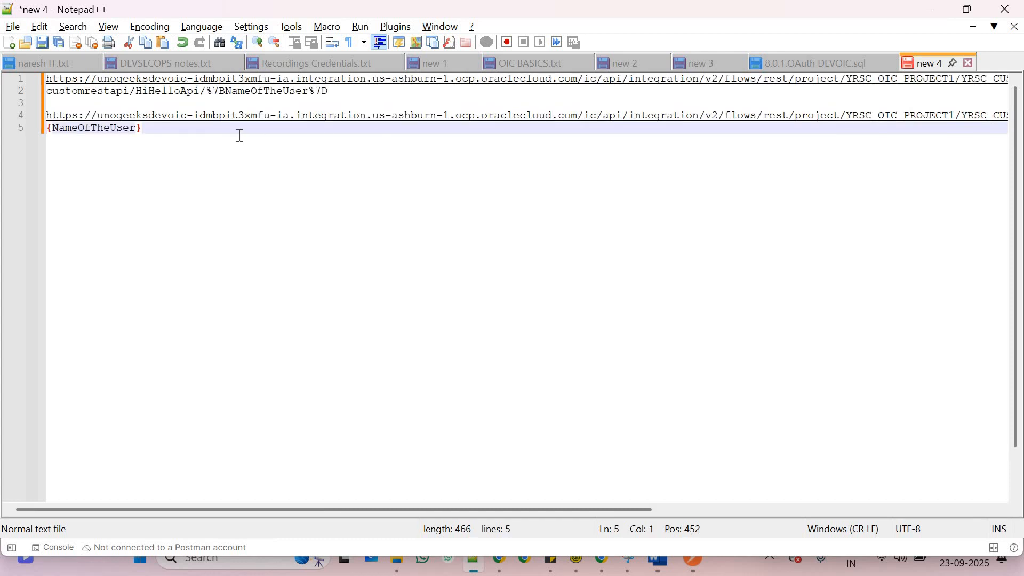
Replace NameOfTheUser with Rajeev and select the new URL lines, ready for Postman's request field
{"action": "double_click", "coordinate": [130, 129]}
{"action": "type", "text": "Rajeev"}
{"action": "left_click_drag", "start_coordinate": [3, 98], "coordinate": [667, 544]}
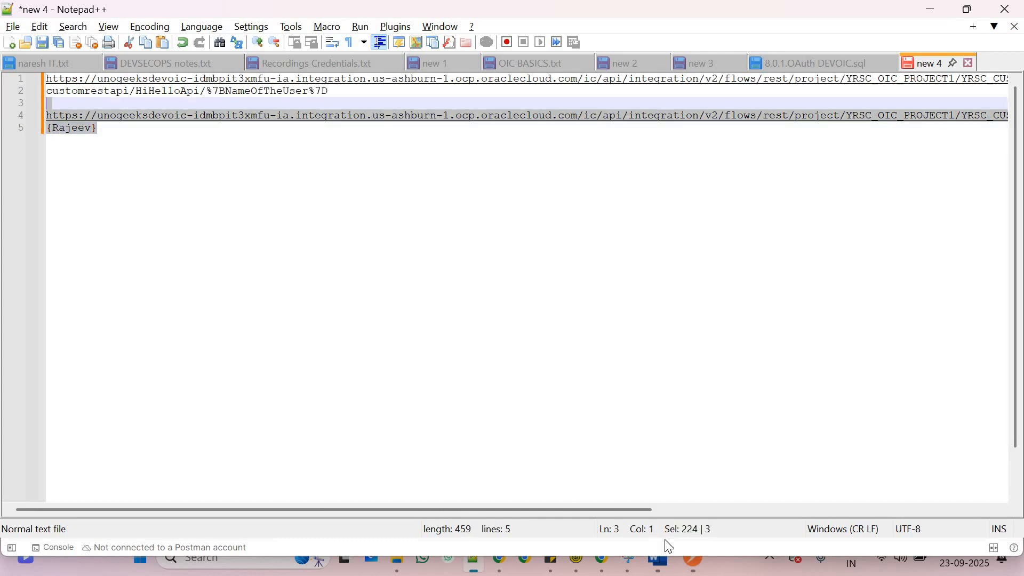
{"action": "left_click", "coordinate": [693, 560]}
{"action": "triple_click", "coordinate": [503, 169]}
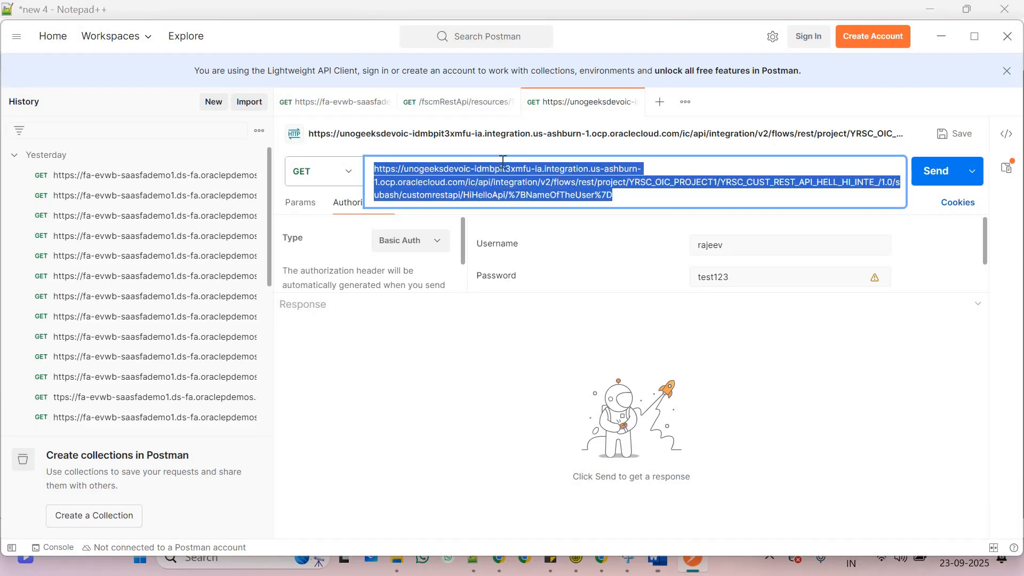
Paste the HiHelloApi URL ending in {Rajeev} into Postman as one line, keeping GET as the method
{"action": "key", "text": "ctrl+v"}
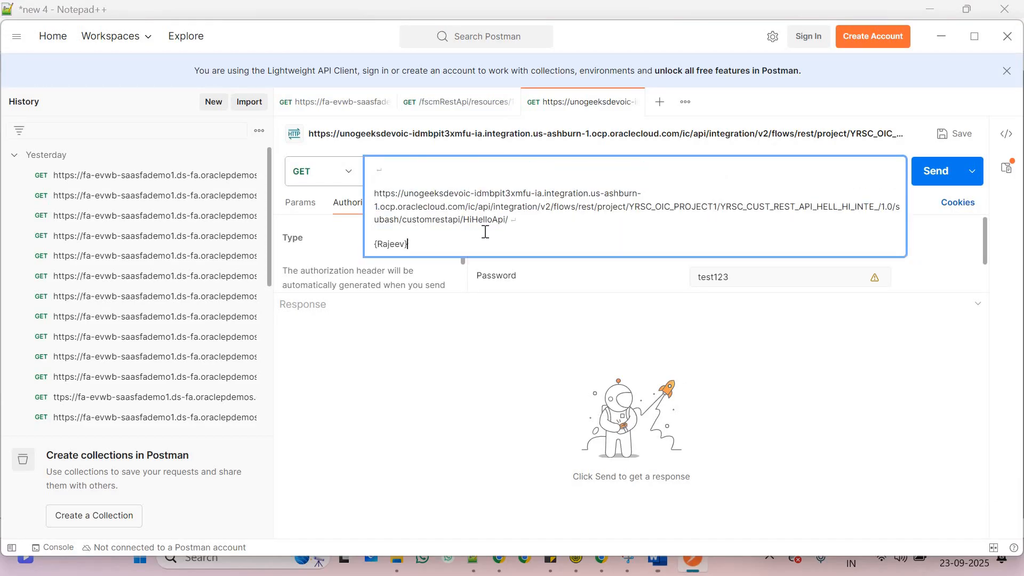
{"action": "key", "text": "Delete"}
{"action": "key", "text": "Delete"}
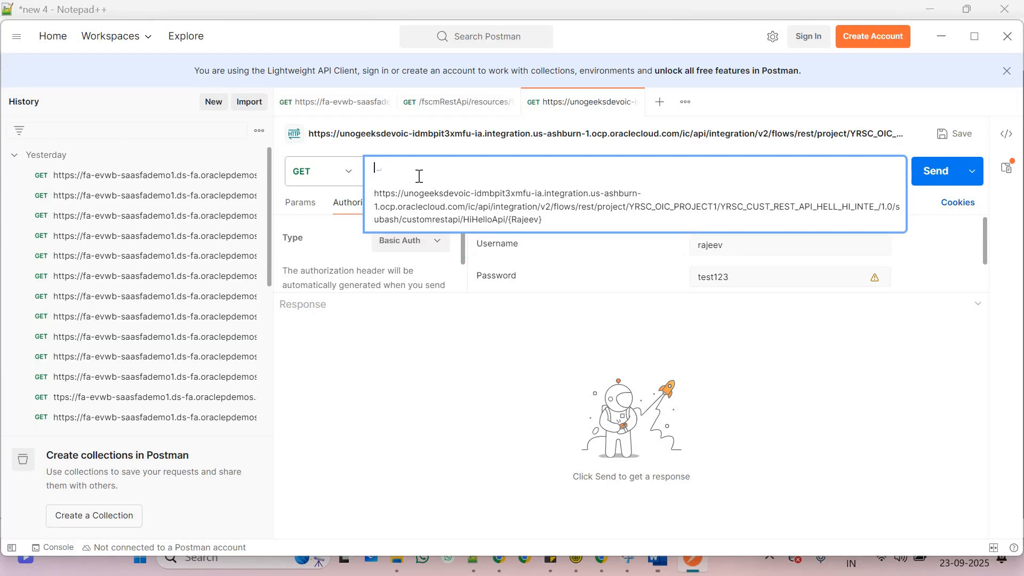
{"action": "key", "text": "Delete"}
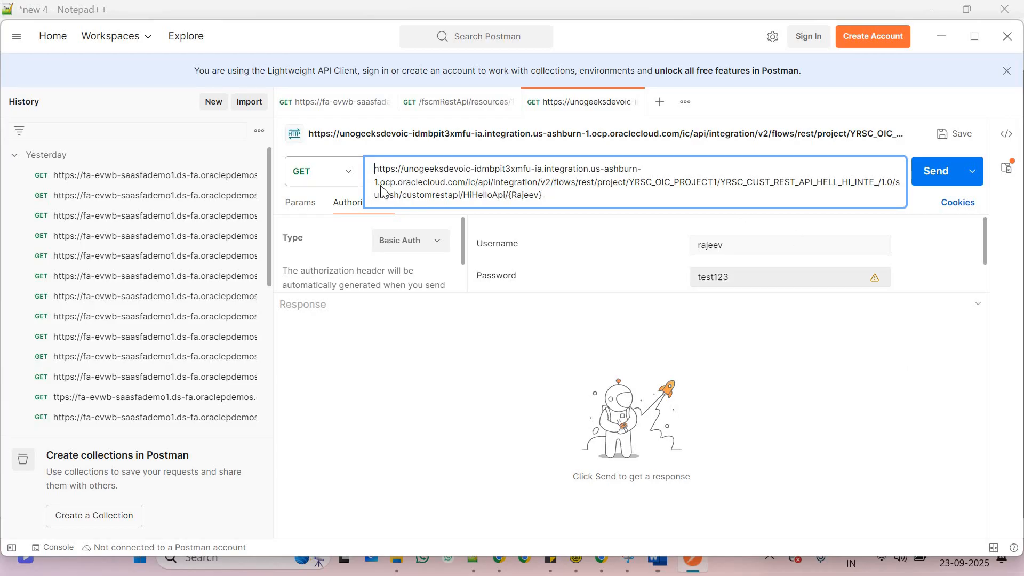
{"action": "left_click", "coordinate": [347, 175]}
{"action": "left_click", "coordinate": [347, 175]}
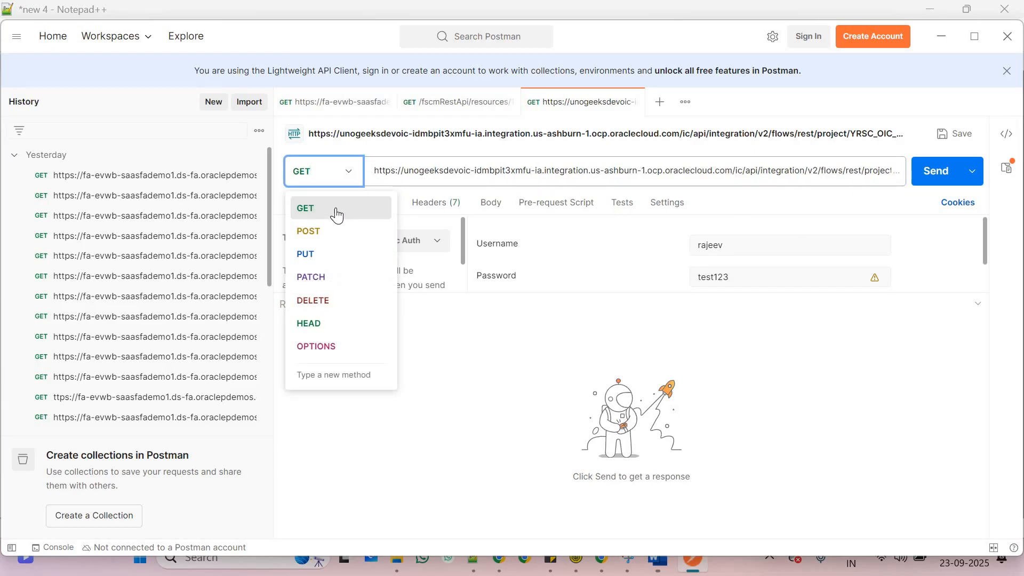
{"action": "left_click", "coordinate": [338, 212]}
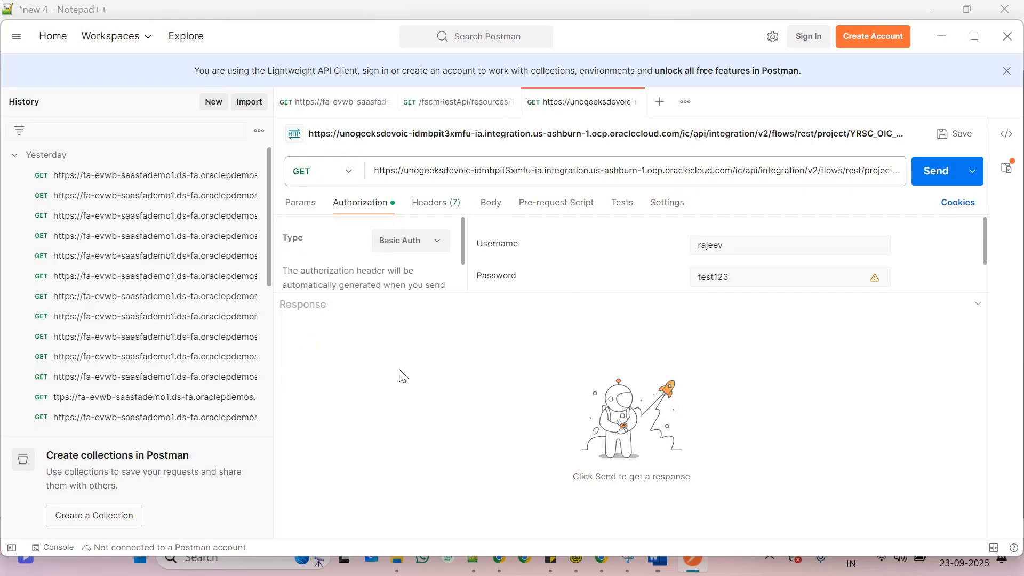
{"action": "left_click", "coordinate": [692, 571]}
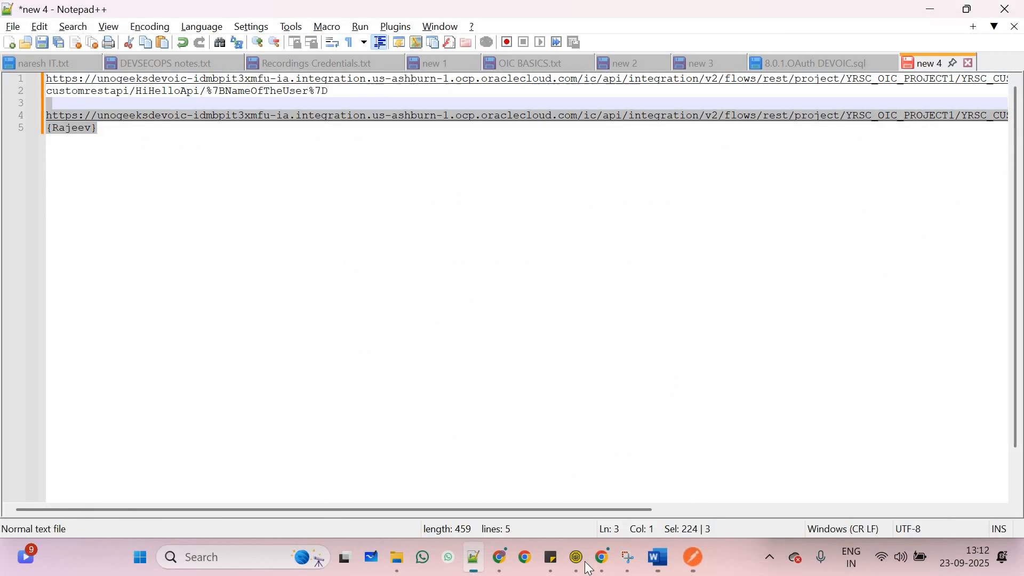
Review the Hello_Hi endpoint metadata: GET on /subash/customrestapi/HiHelloApi/{NameOfTheUser}
{"action": "left_click", "coordinate": [609, 564]}
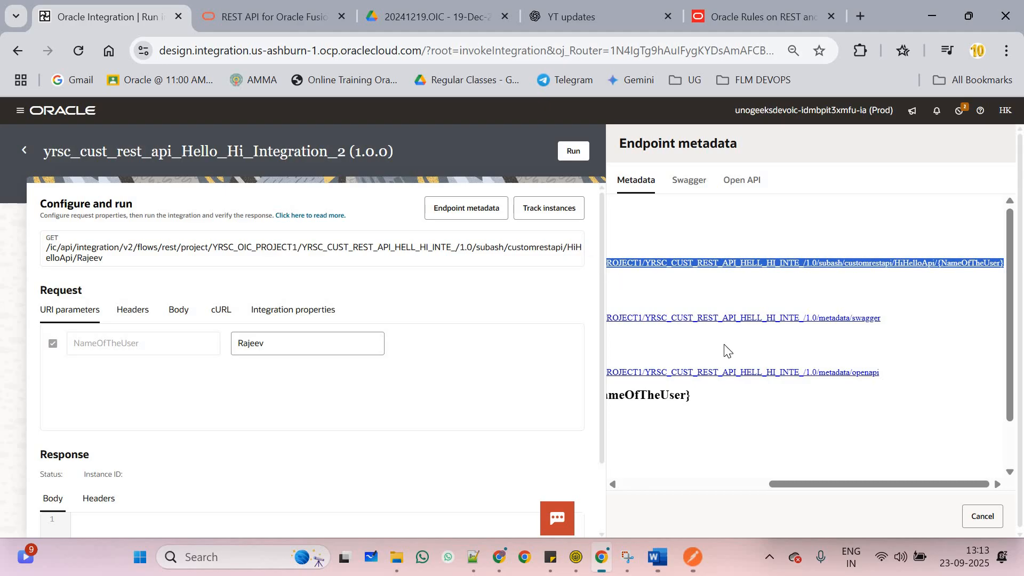
{"action": "scroll", "coordinate": [807, 480], "scroll_direction": "down", "scroll_amount": 1}
{"action": "left_click", "coordinate": [662, 485]}
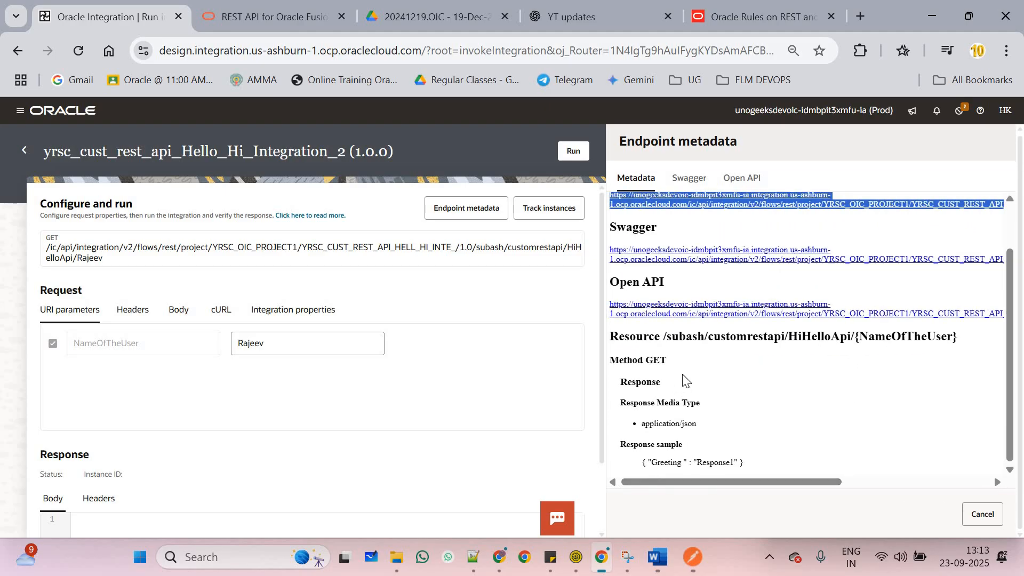
{"action": "left_click", "coordinate": [692, 560]}
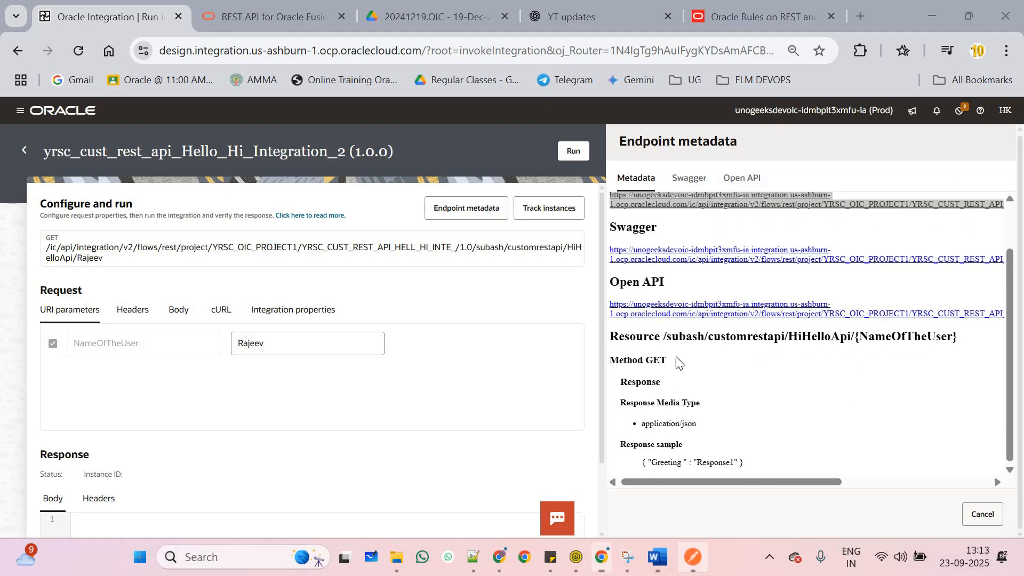